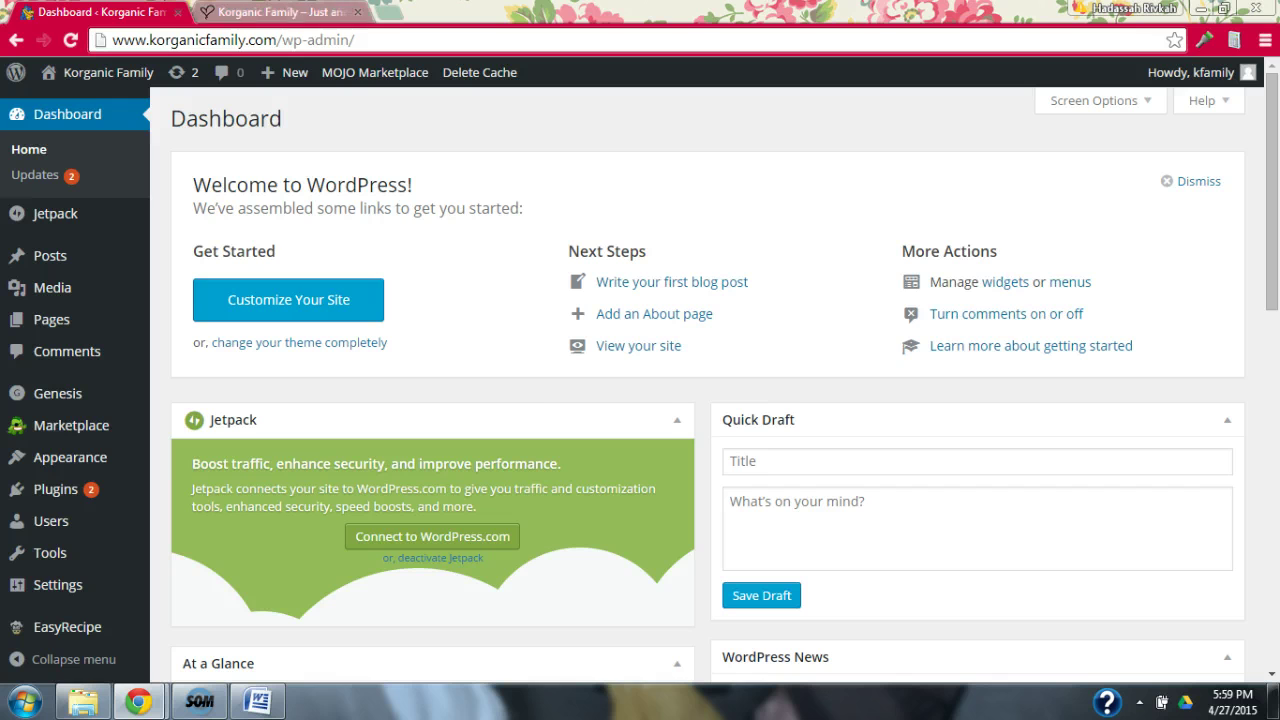
Open the live site's Recipes page and view its category filter and Appetizers section.
left_click(275, 12)
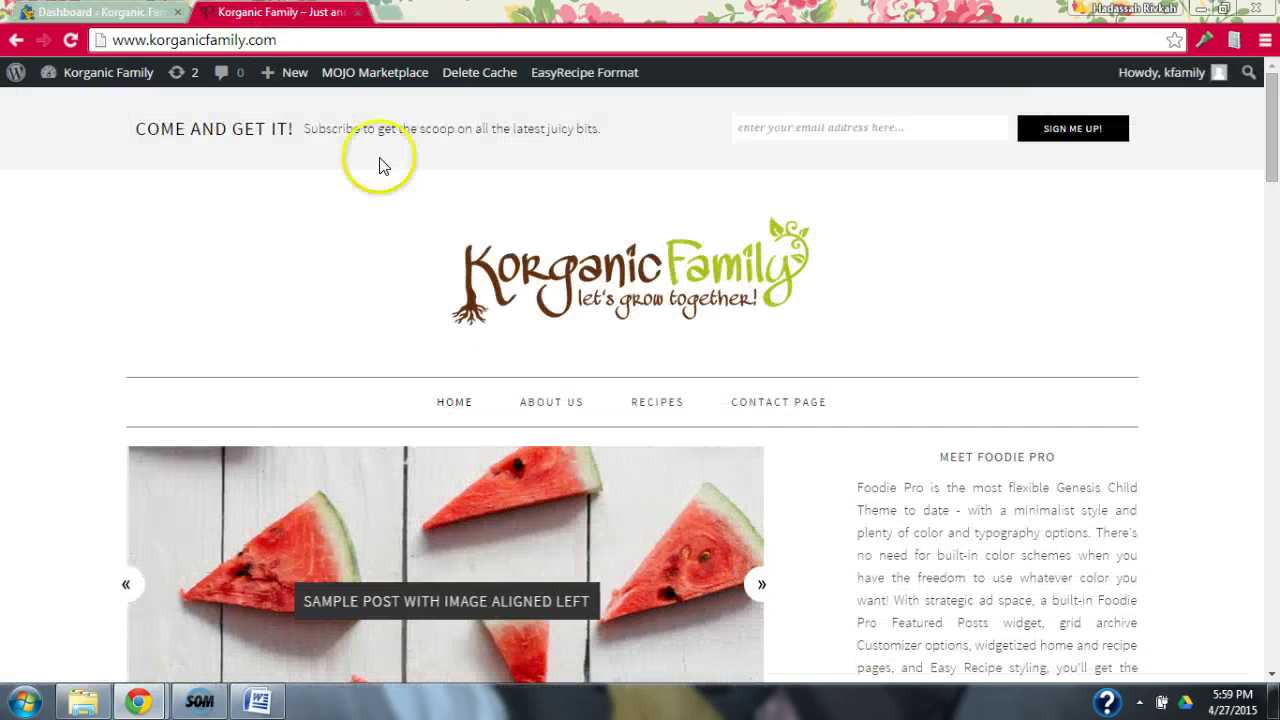
left_click(657, 405)
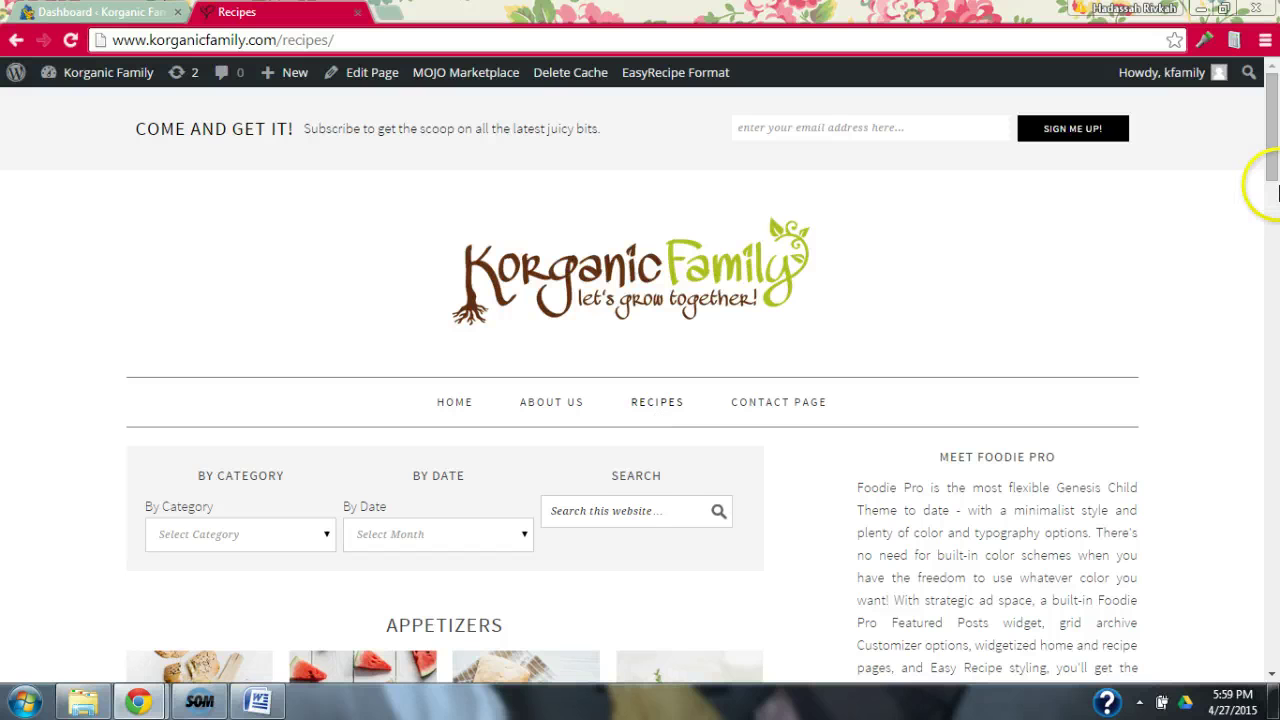
left_click_drag(1262, 176, 1273, 204)
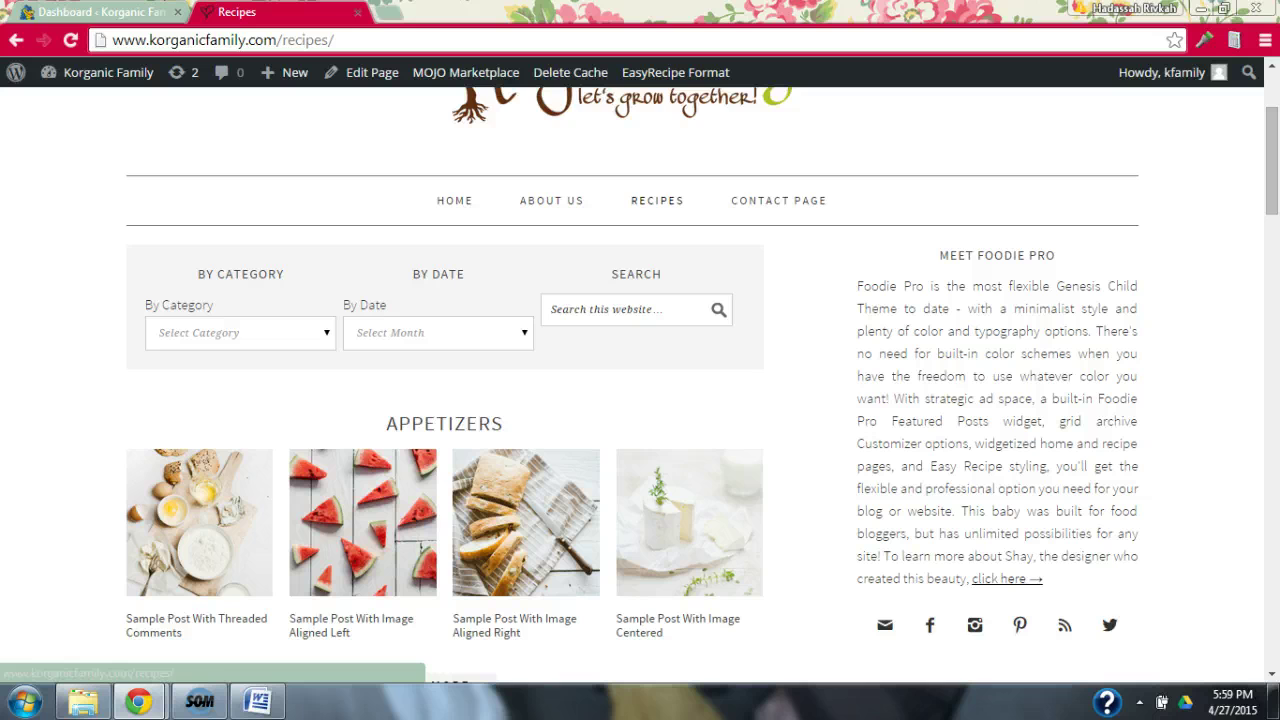
Open the post Categories management page from the dashboard, and load the Widgets page in a separate browser tab.
left_click(88, 12)
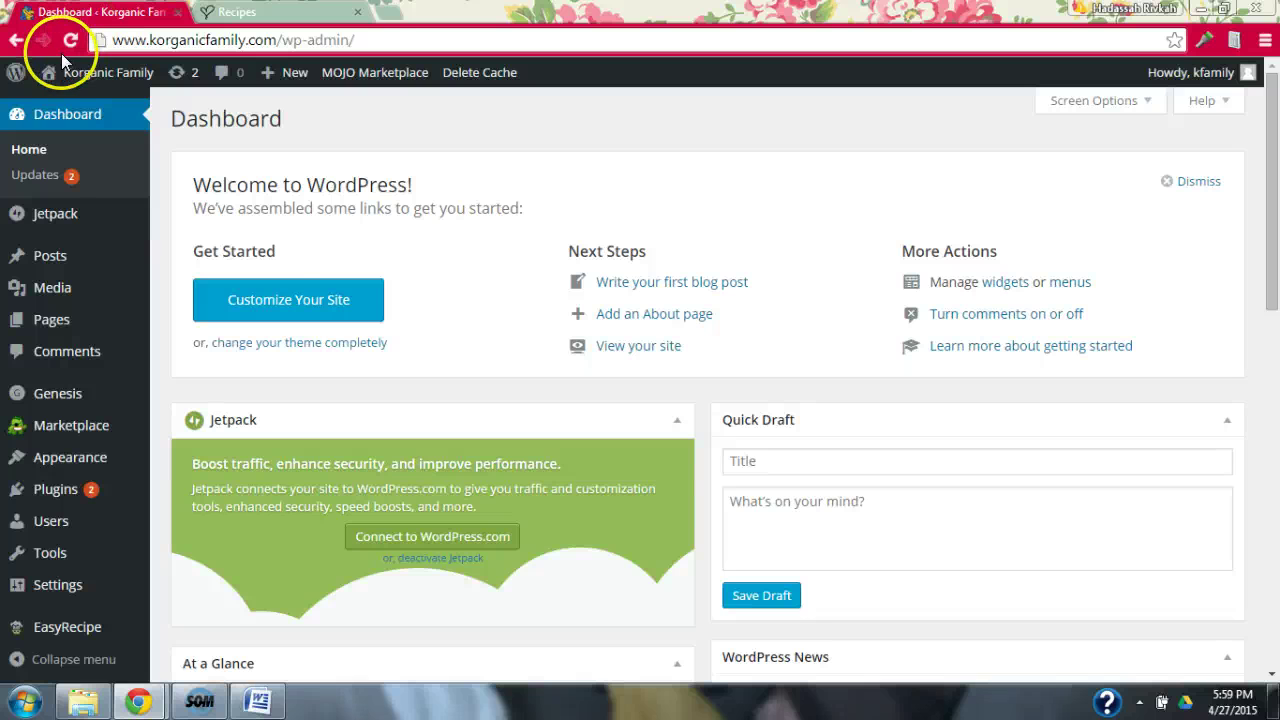
mouse_move(40, 258)
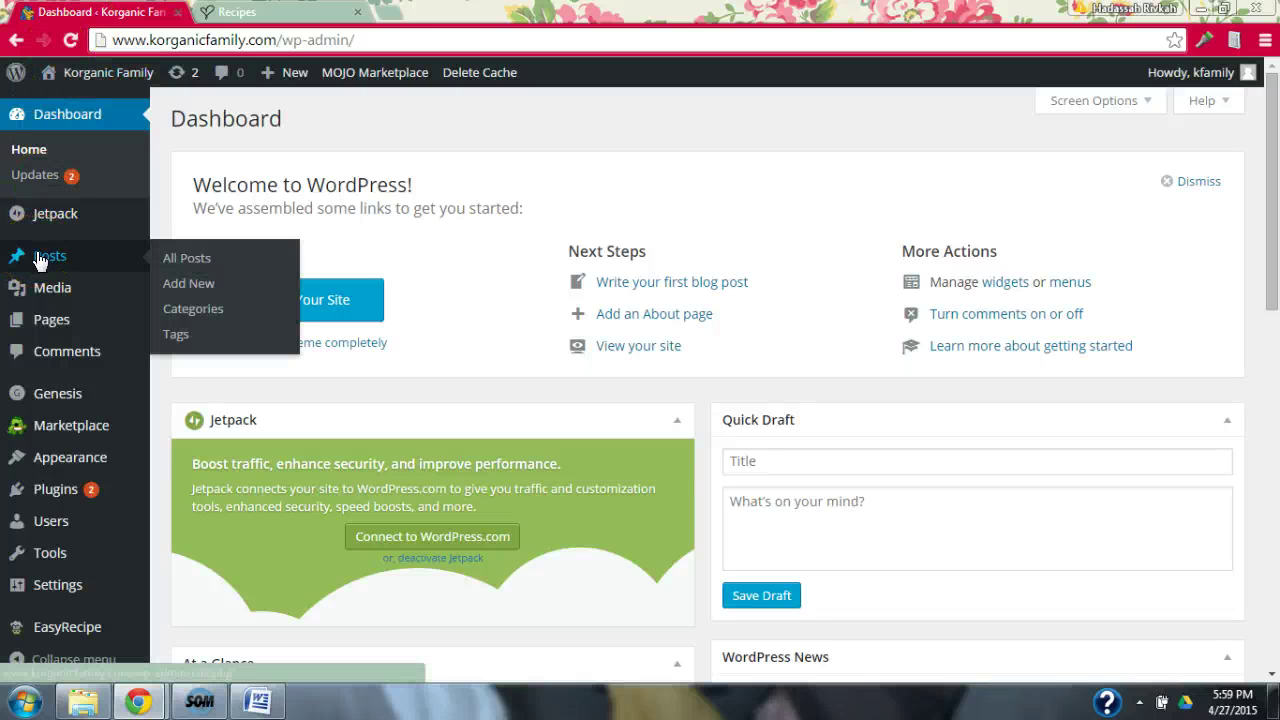
left_click(193, 309)
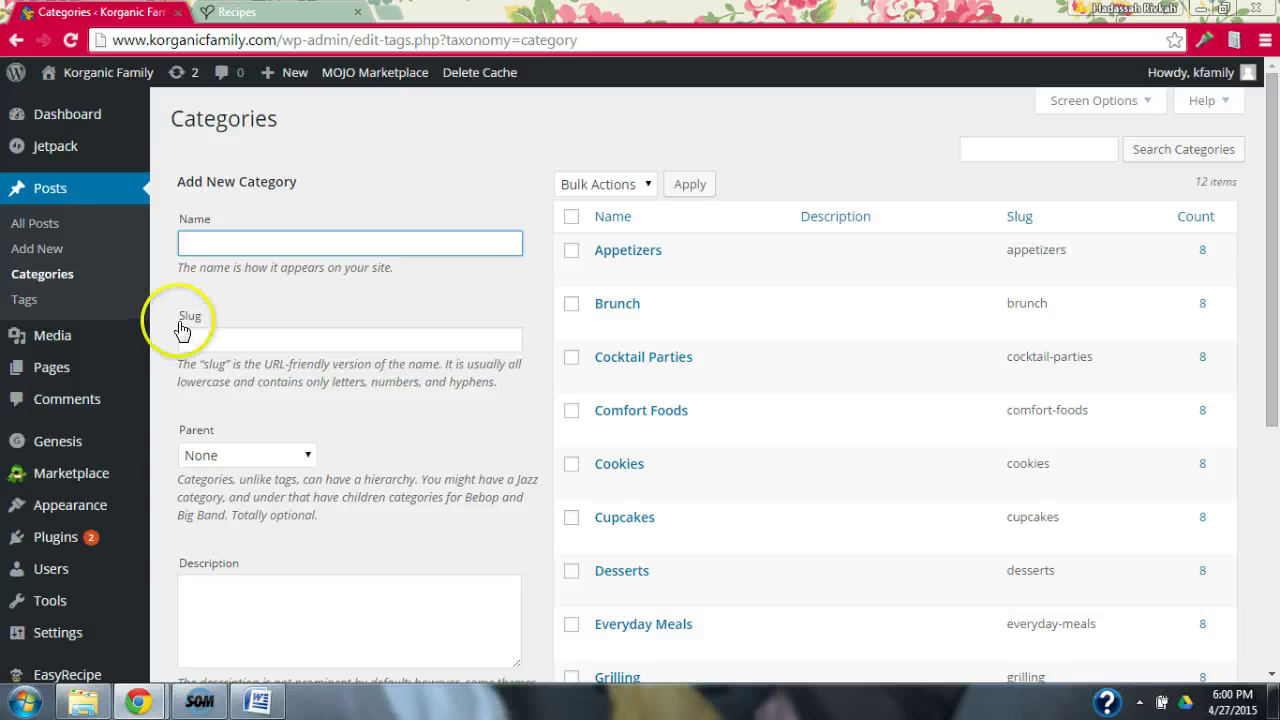
mouse_move(70, 508)
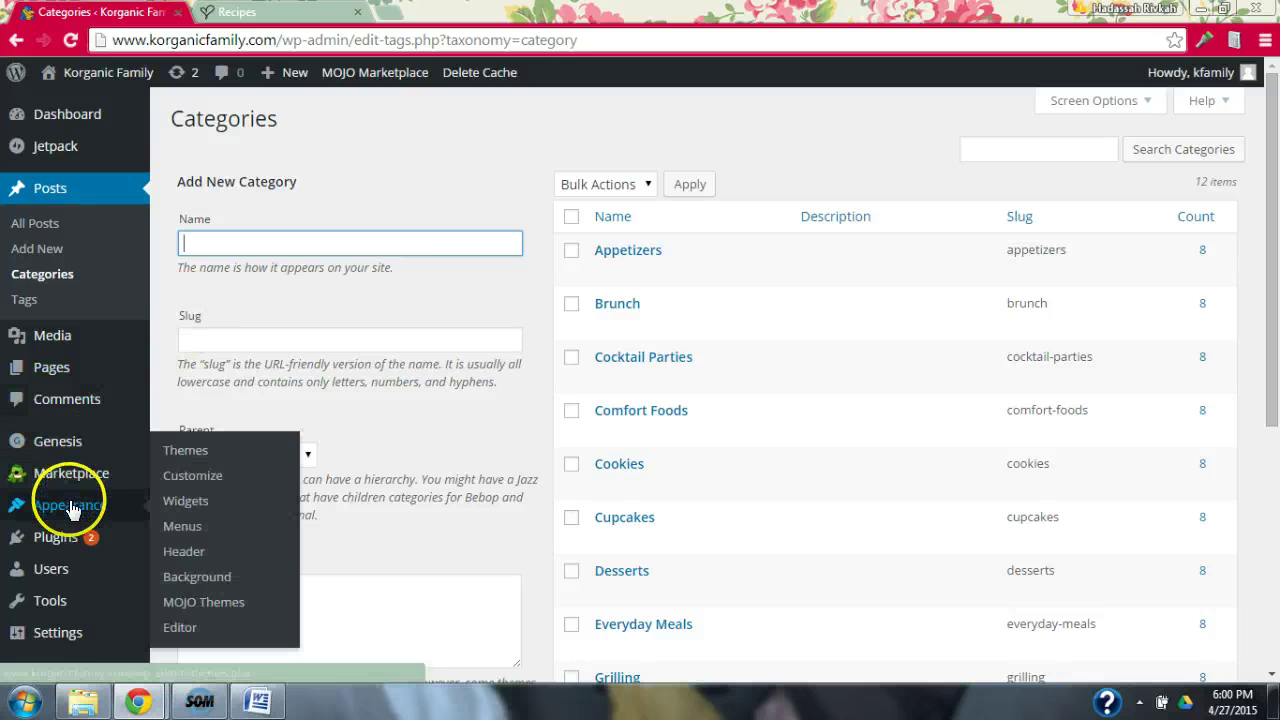
right_click(173, 502)
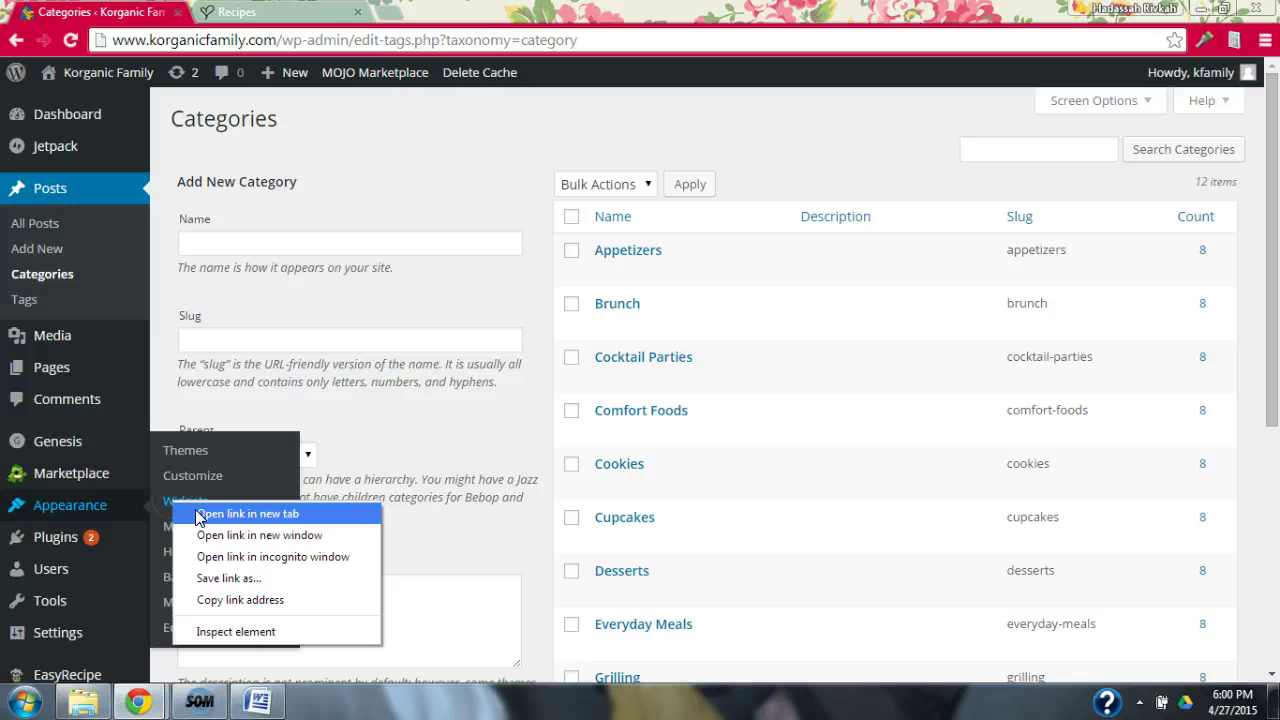
left_click(200, 513)
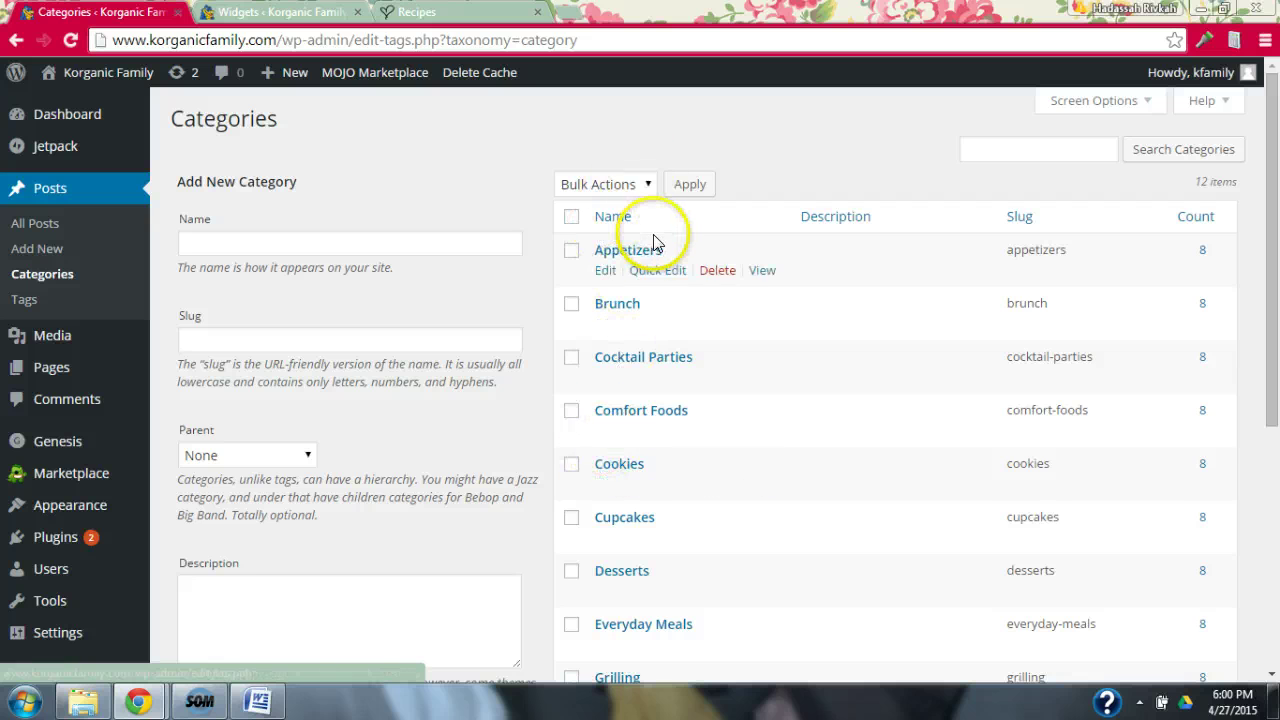
In the Widgets page, expand the Recipes Bottom area and examine the settings of its Appetizers featured posts widget.
left_click(282, 11)
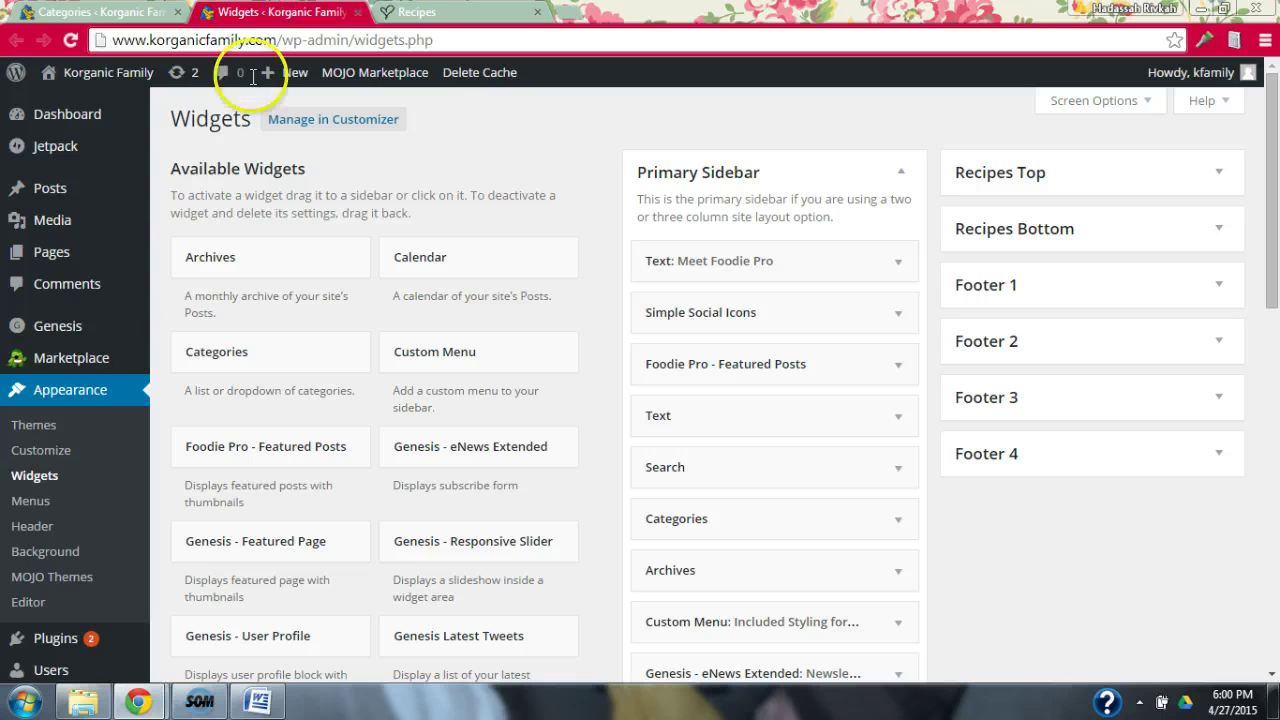
left_click(30, 500)
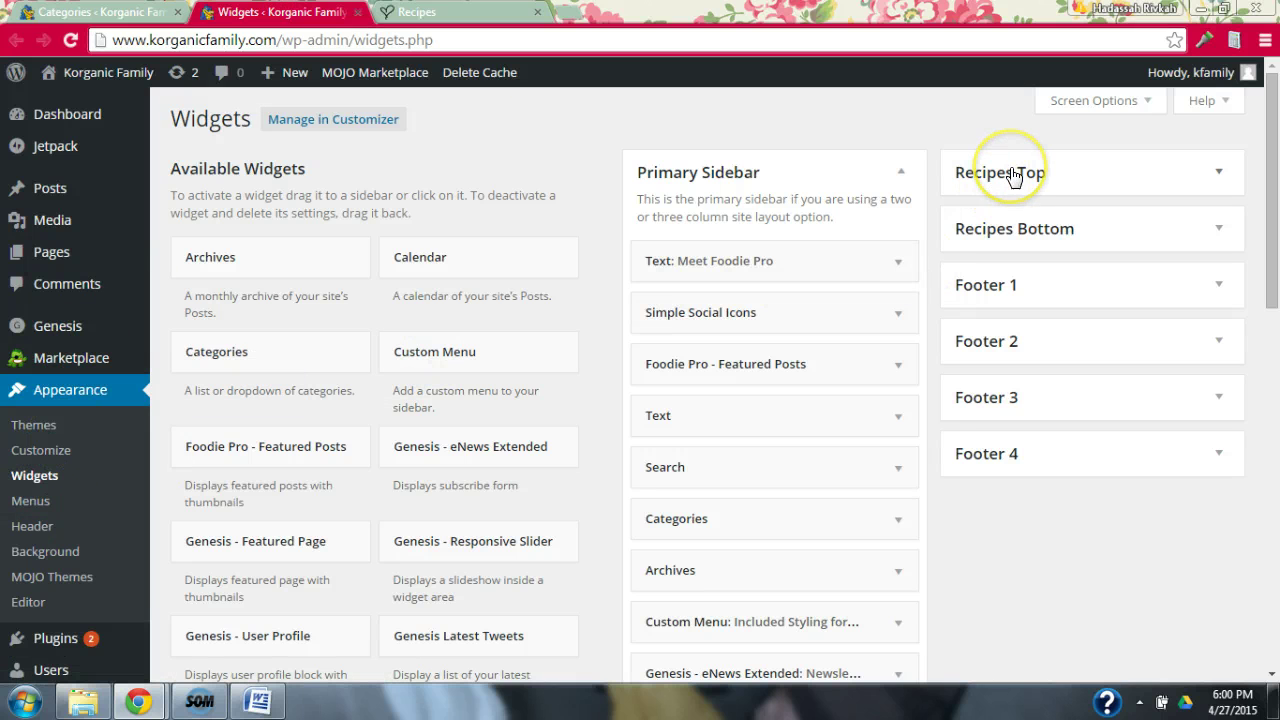
left_click(1005, 240)
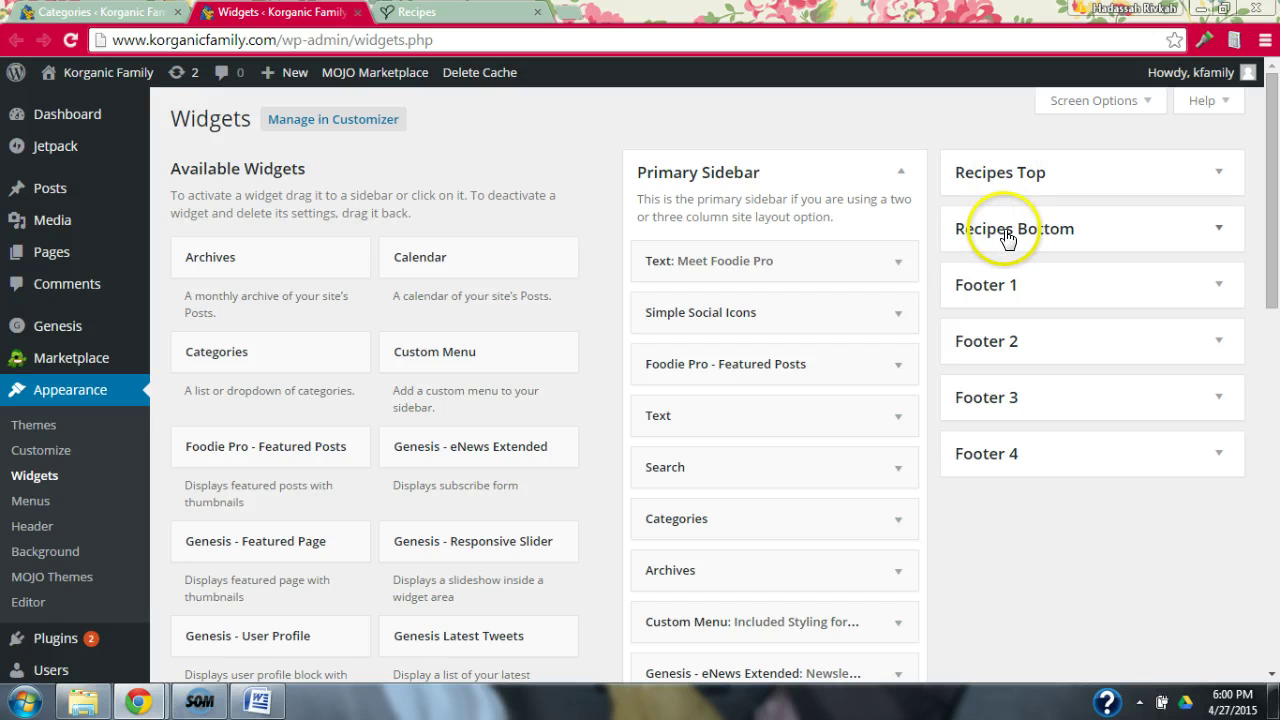
left_click(1005, 238)
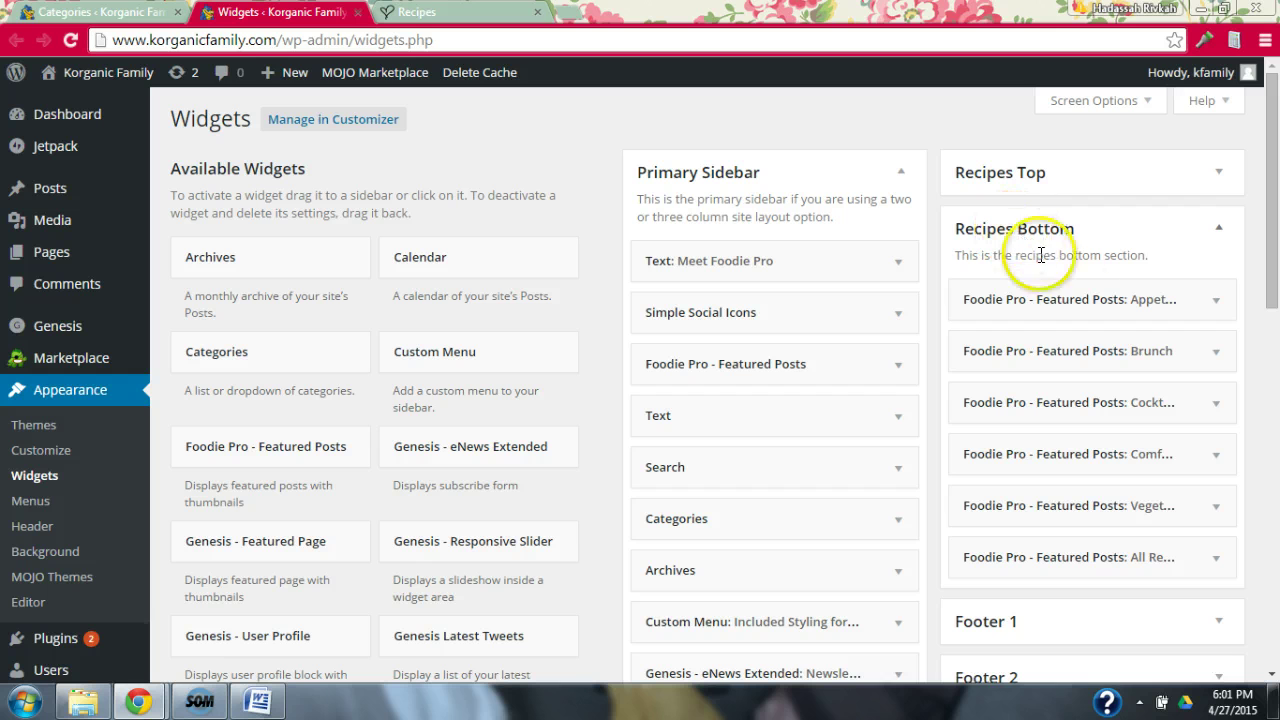
left_click(1189, 300)
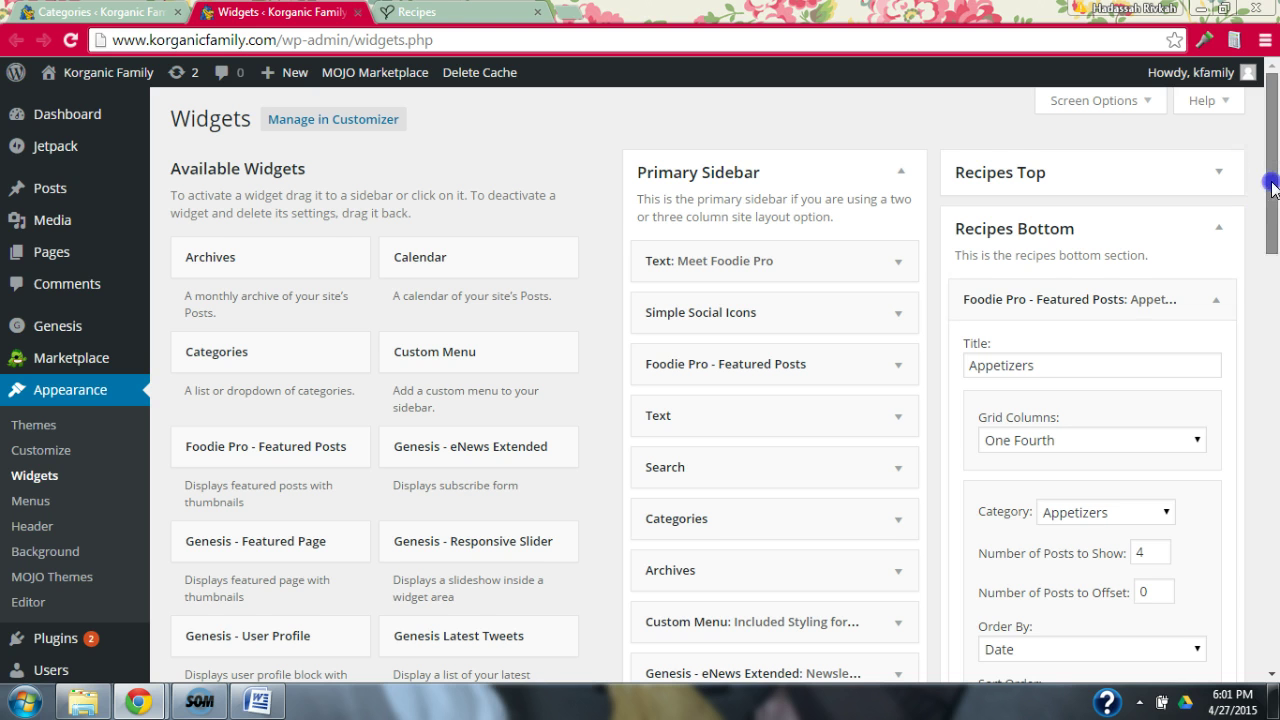
left_click_drag(1274, 188, 1276, 246)
scroll(1095, 190, "up", 1)
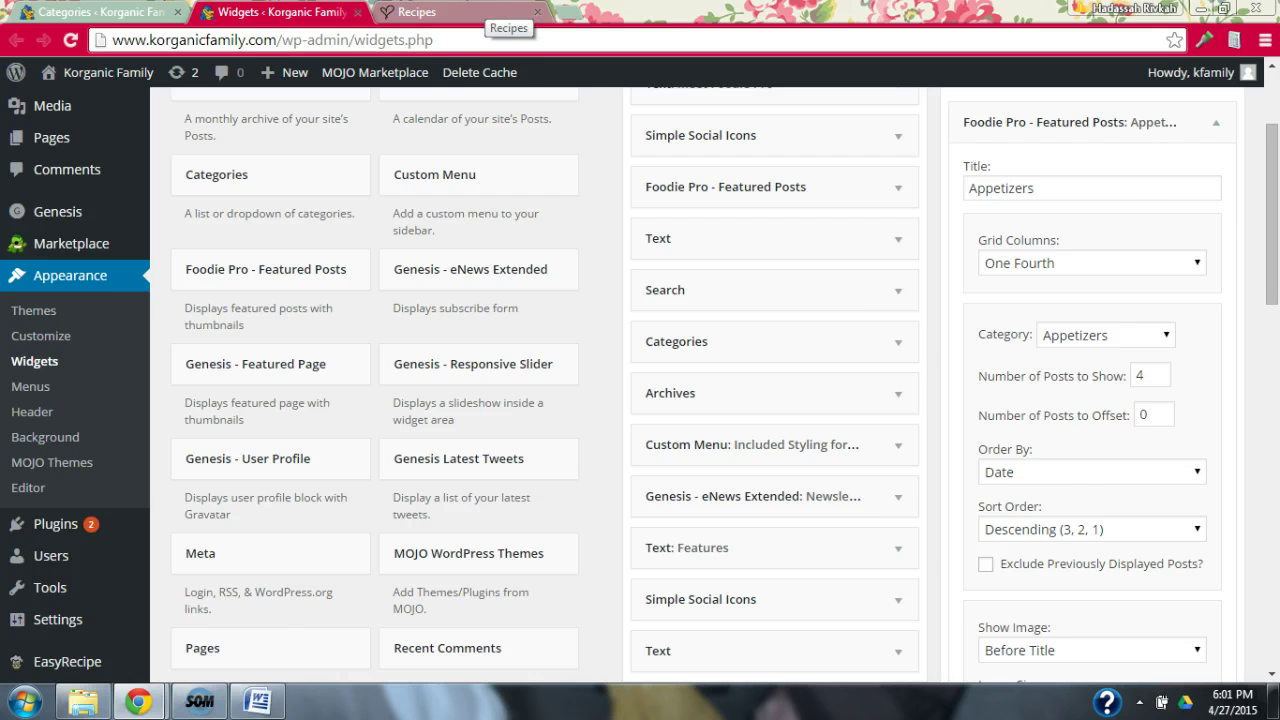
Compare the live Recipes page's By Category list with the Categories and Widgets admin pages.
left_click(490, 12)
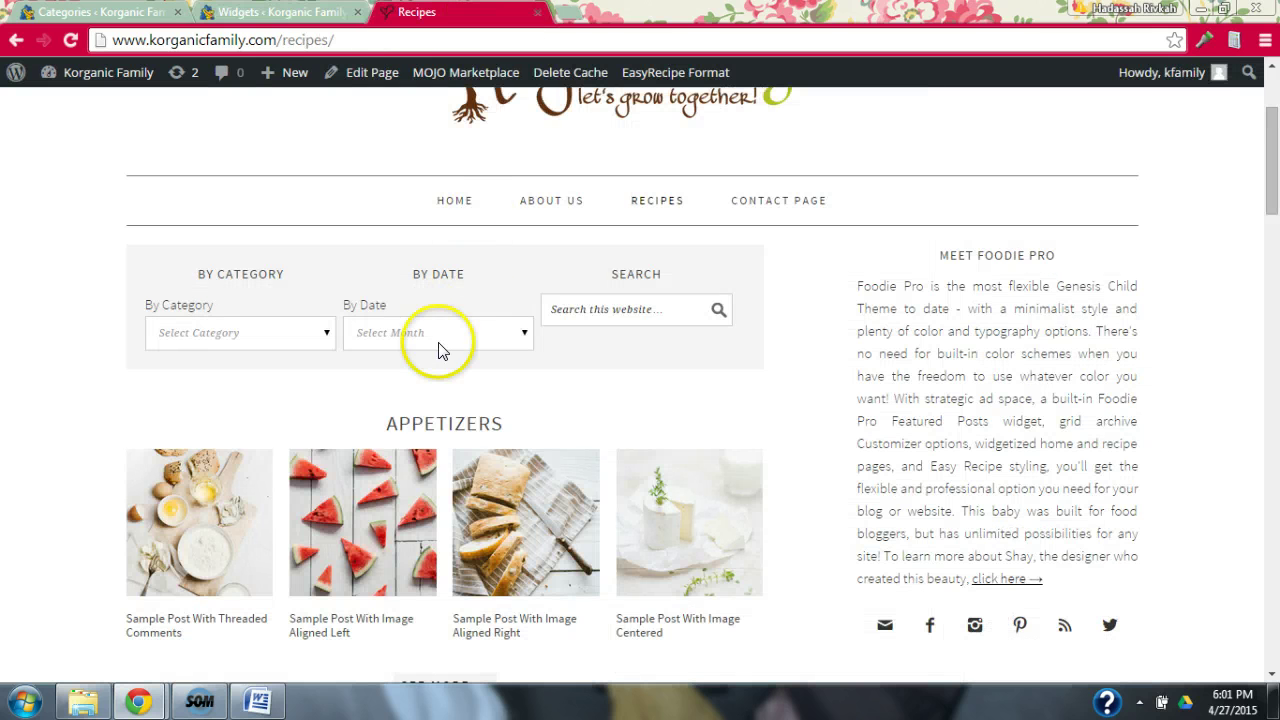
left_click(285, 333)
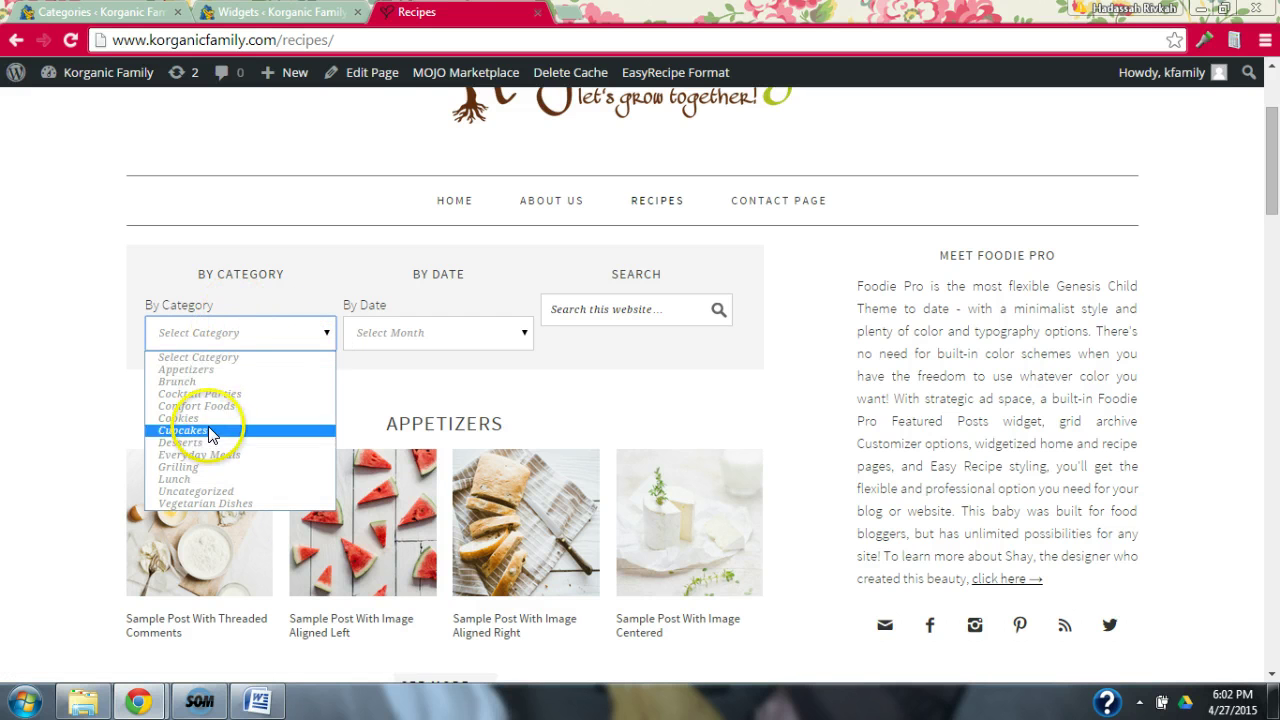
left_click(100, 12)
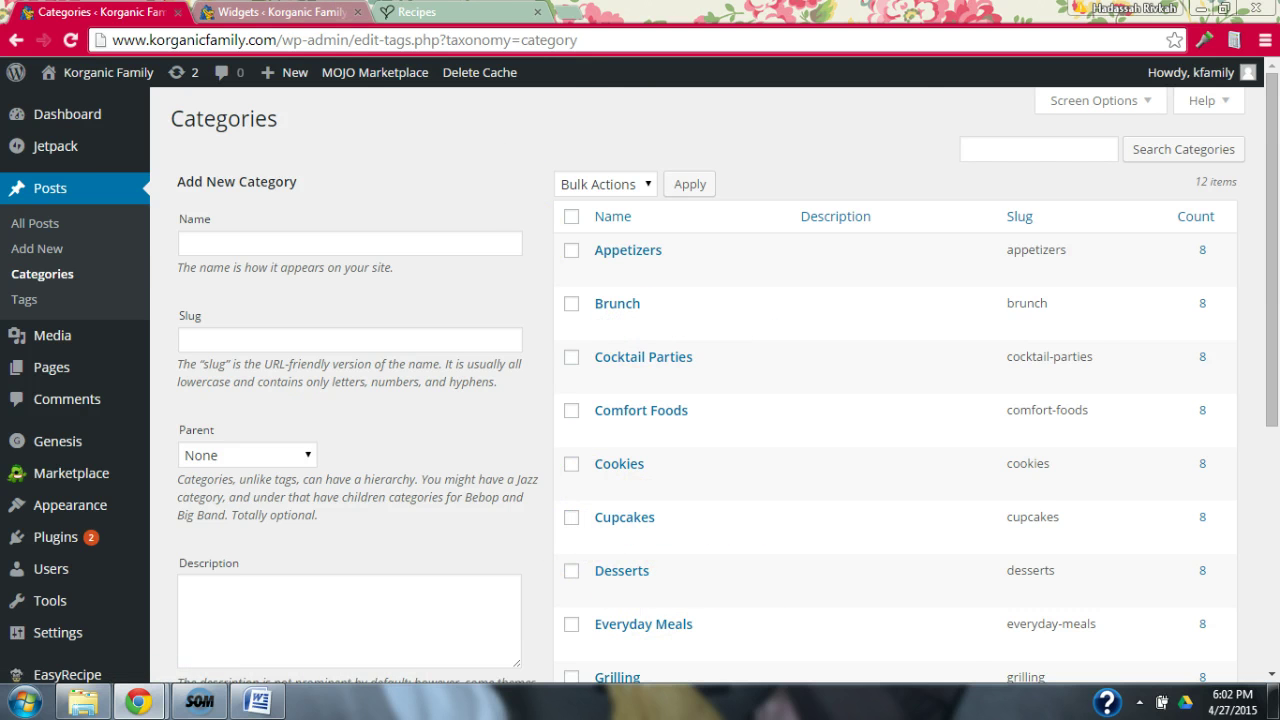
left_click(280, 12)
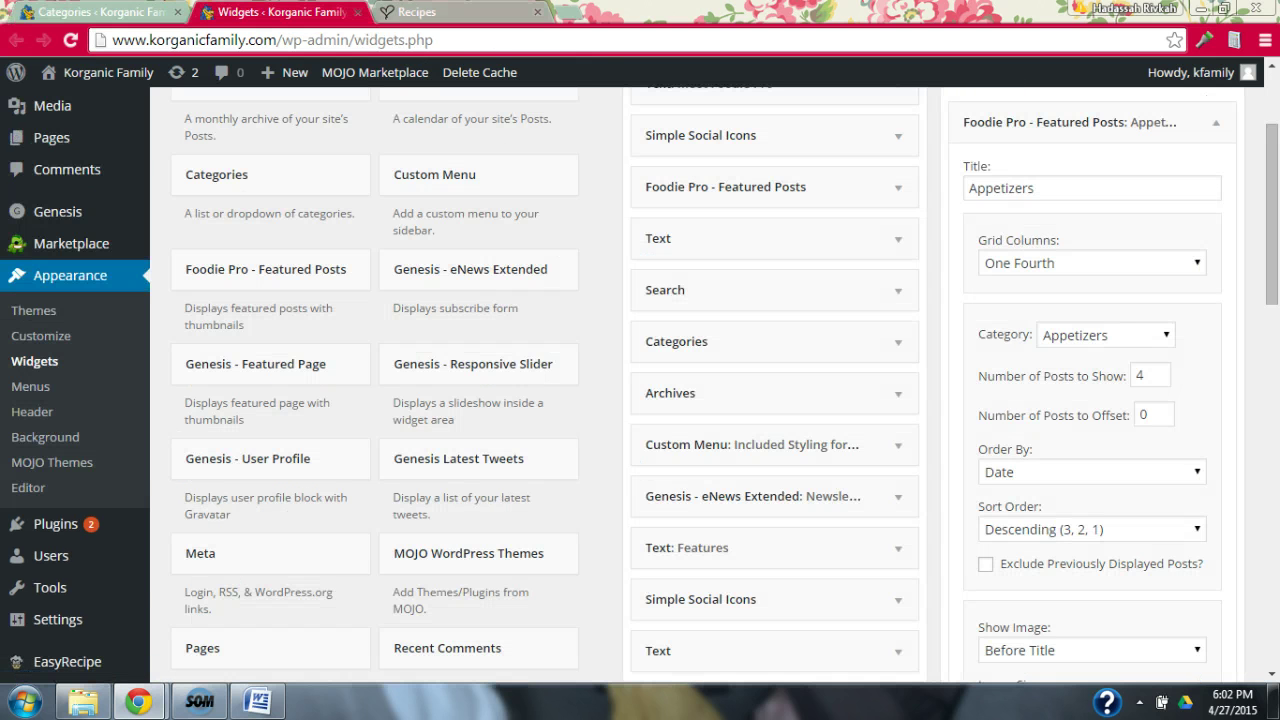
left_click(450, 12)
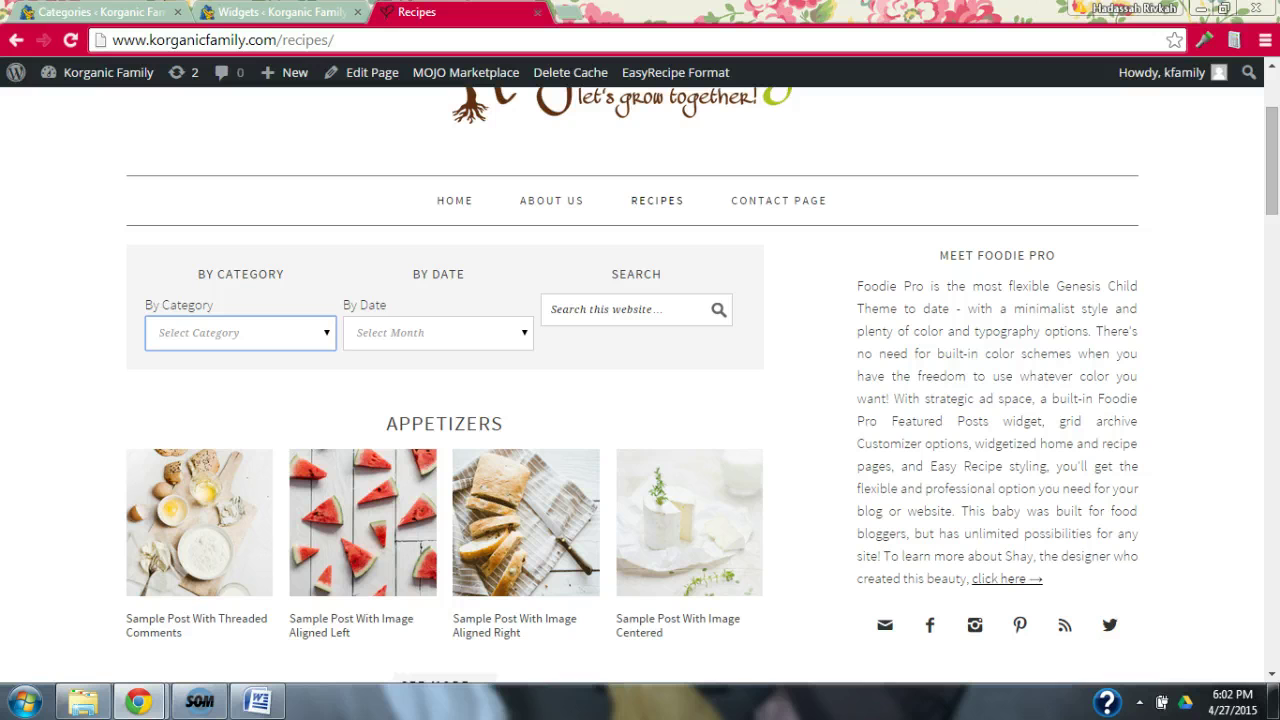
left_click(299, 333)
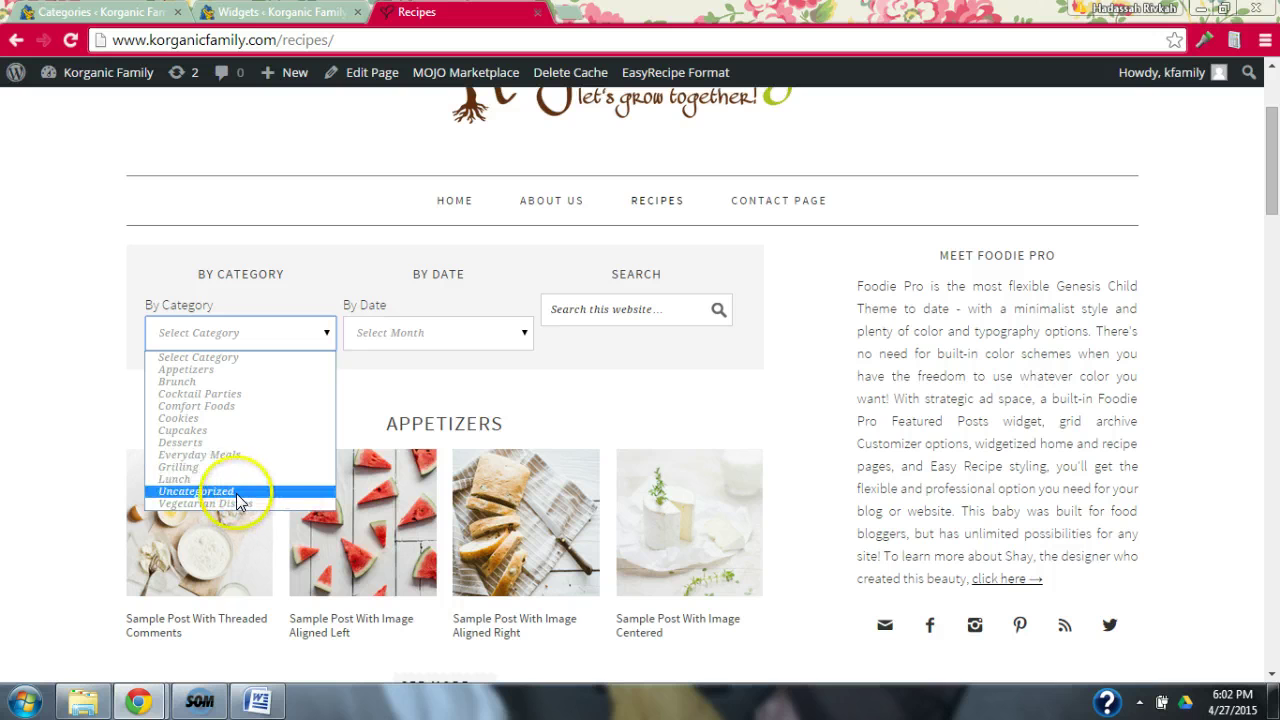
left_click(365, 390)
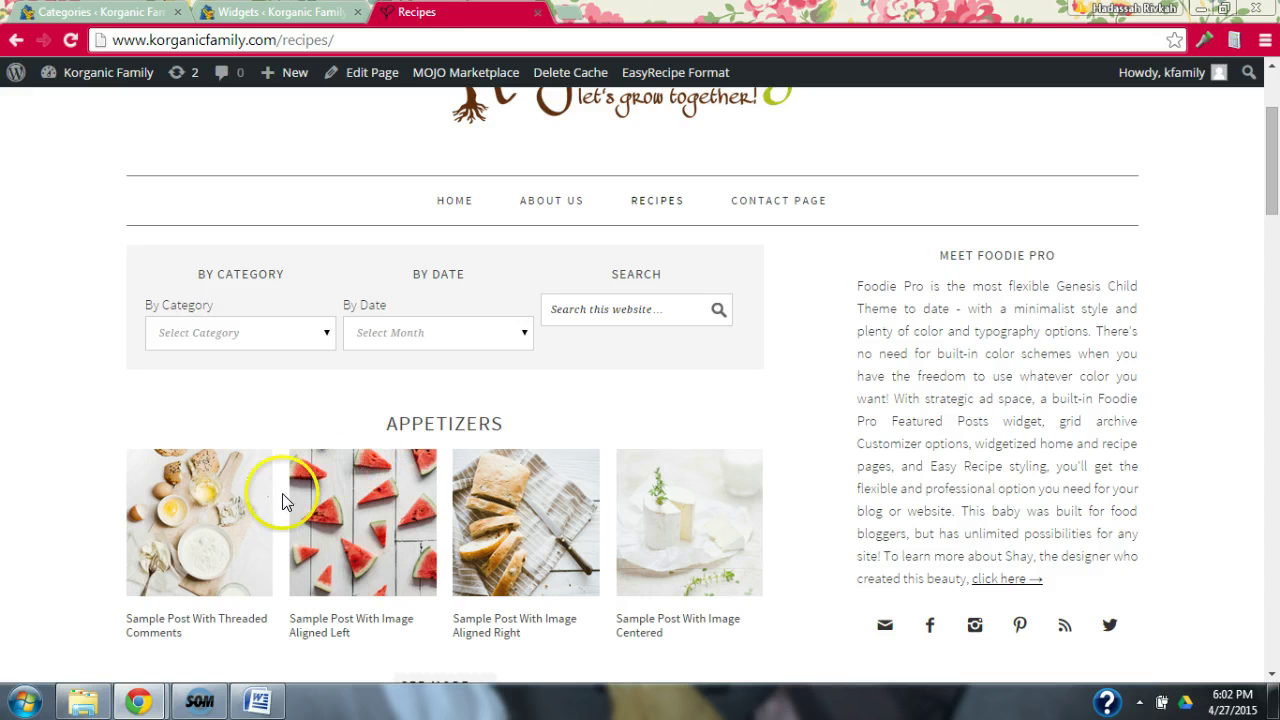
Open Sample Post With Threaded Comments in a separate browser tab and compare its Filed Under categories with the Categories page.
right_click(172, 622)
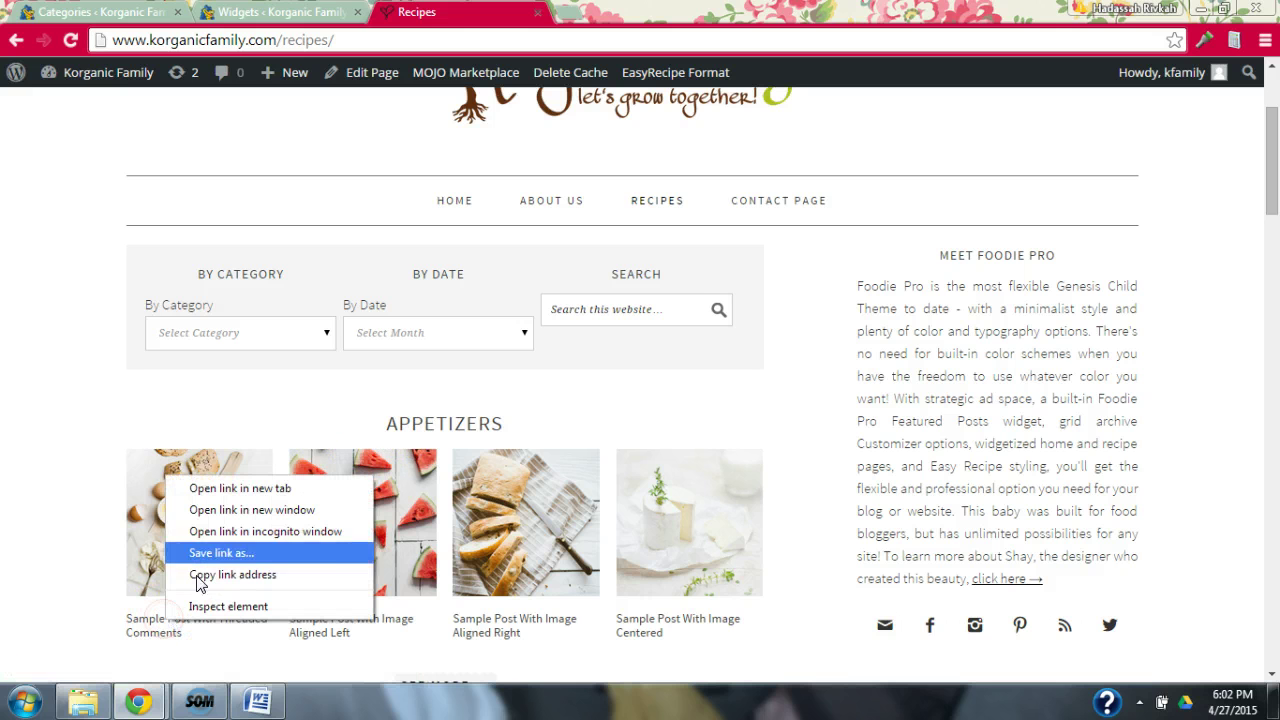
left_click(260, 490)
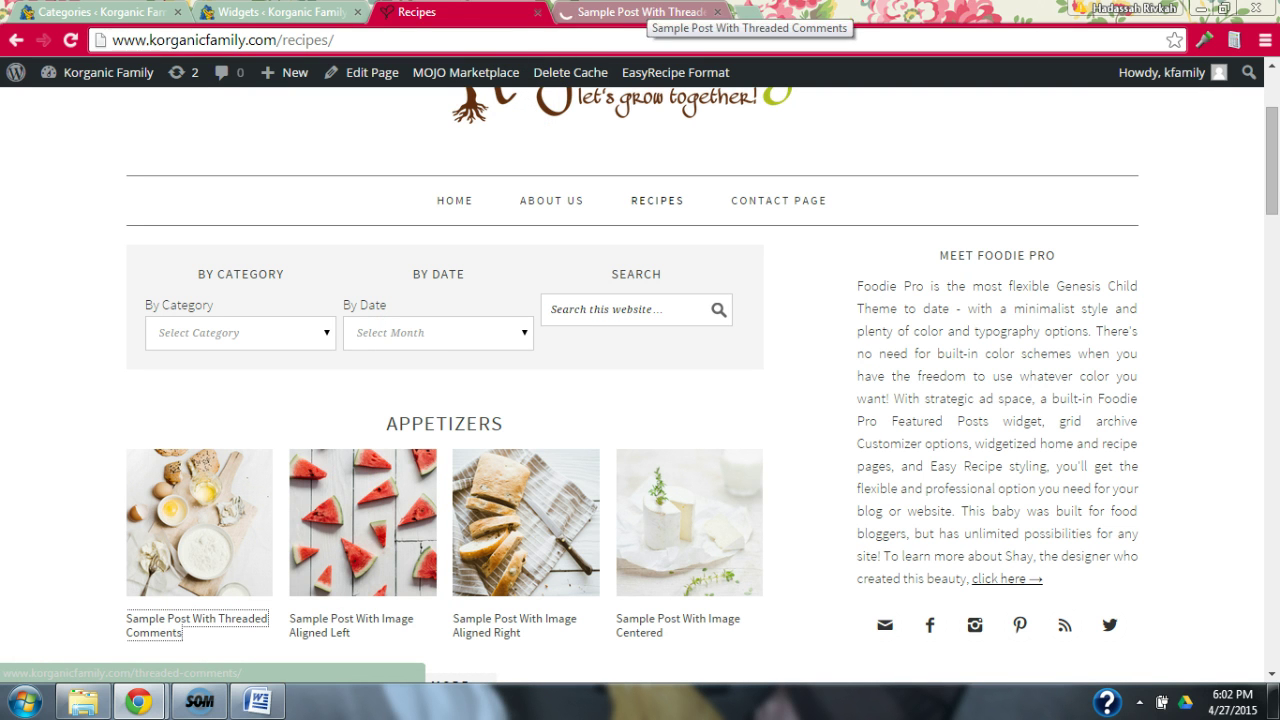
left_click(640, 12)
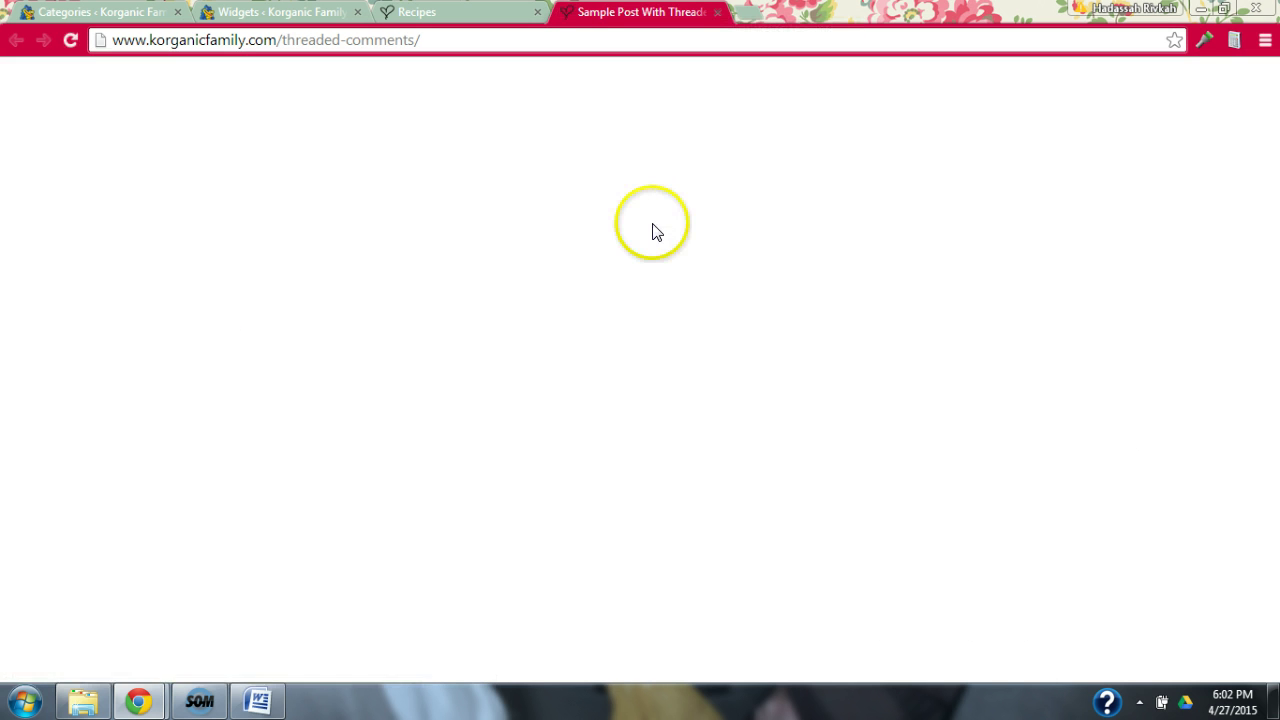
scroll(655, 232, "down", 10)
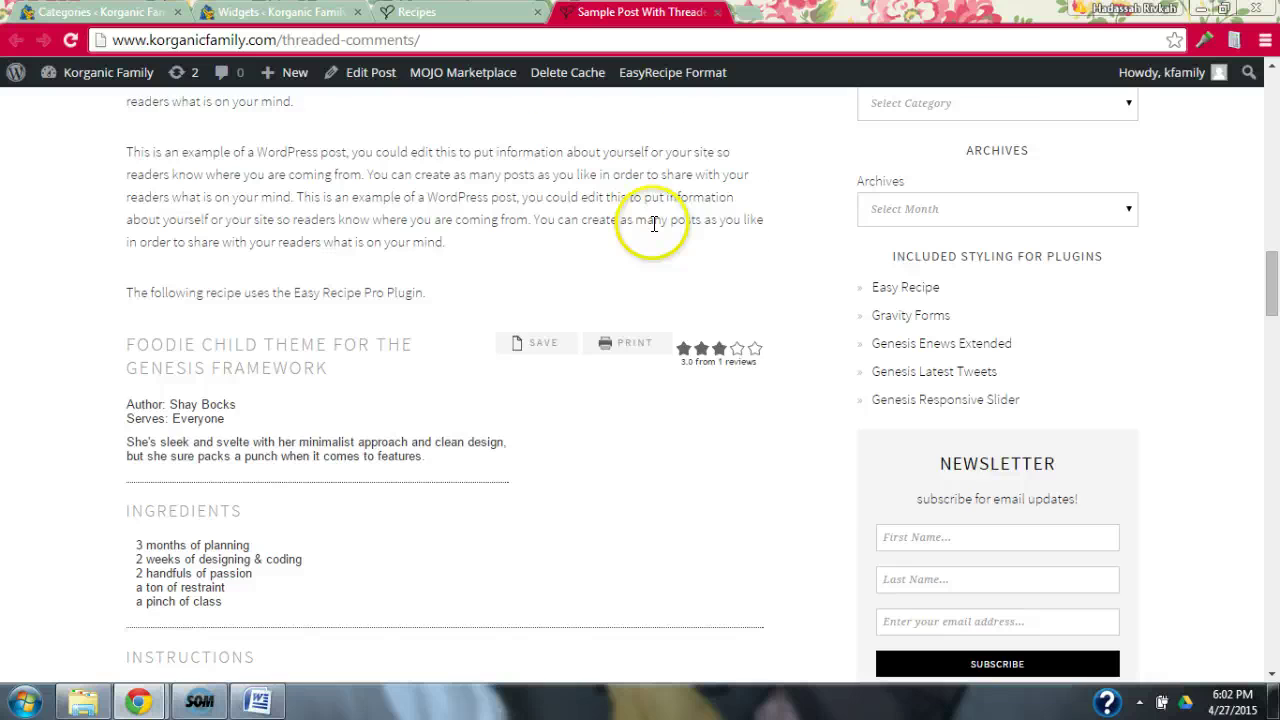
scroll(654, 224, "down", 4)
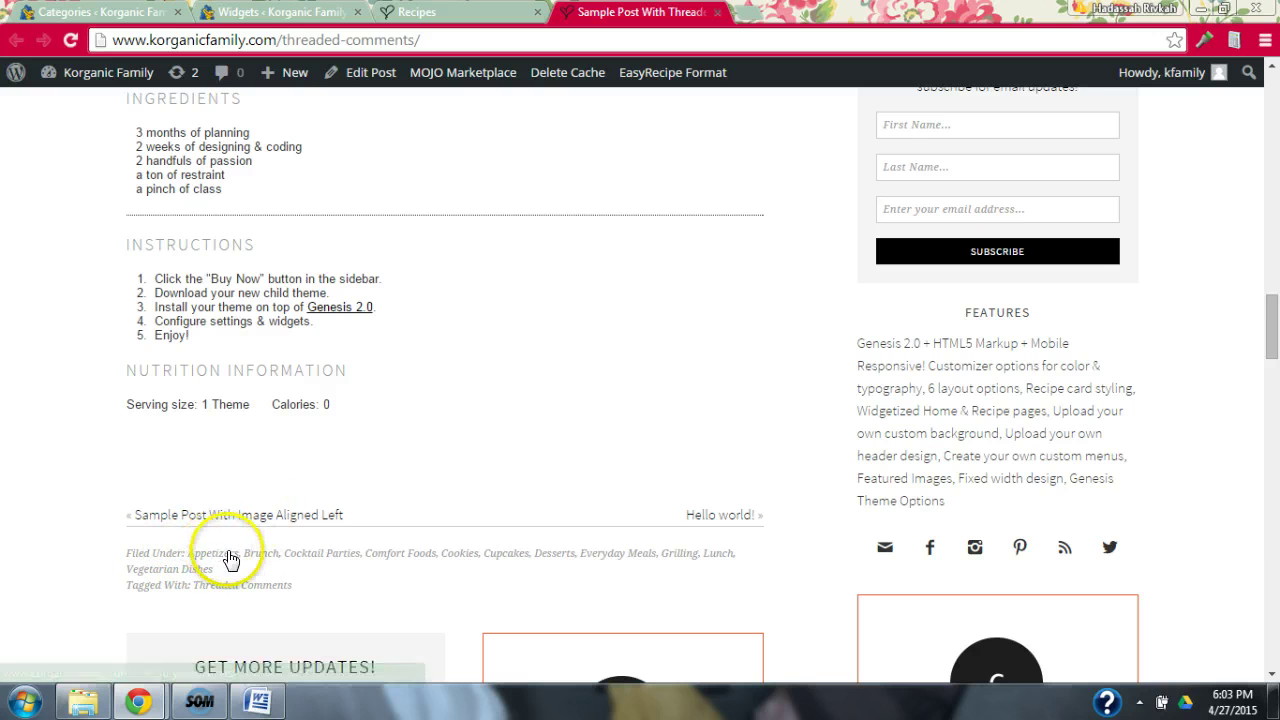
left_click(95, 12)
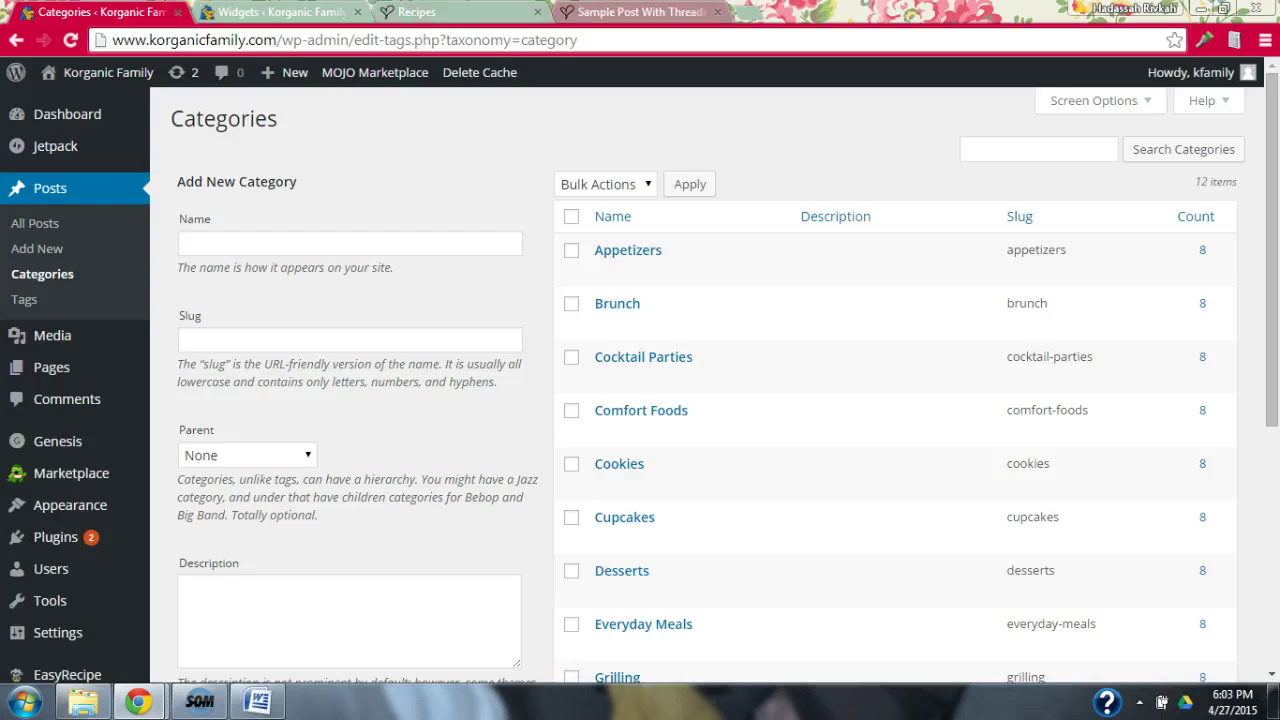
left_click(640, 12)
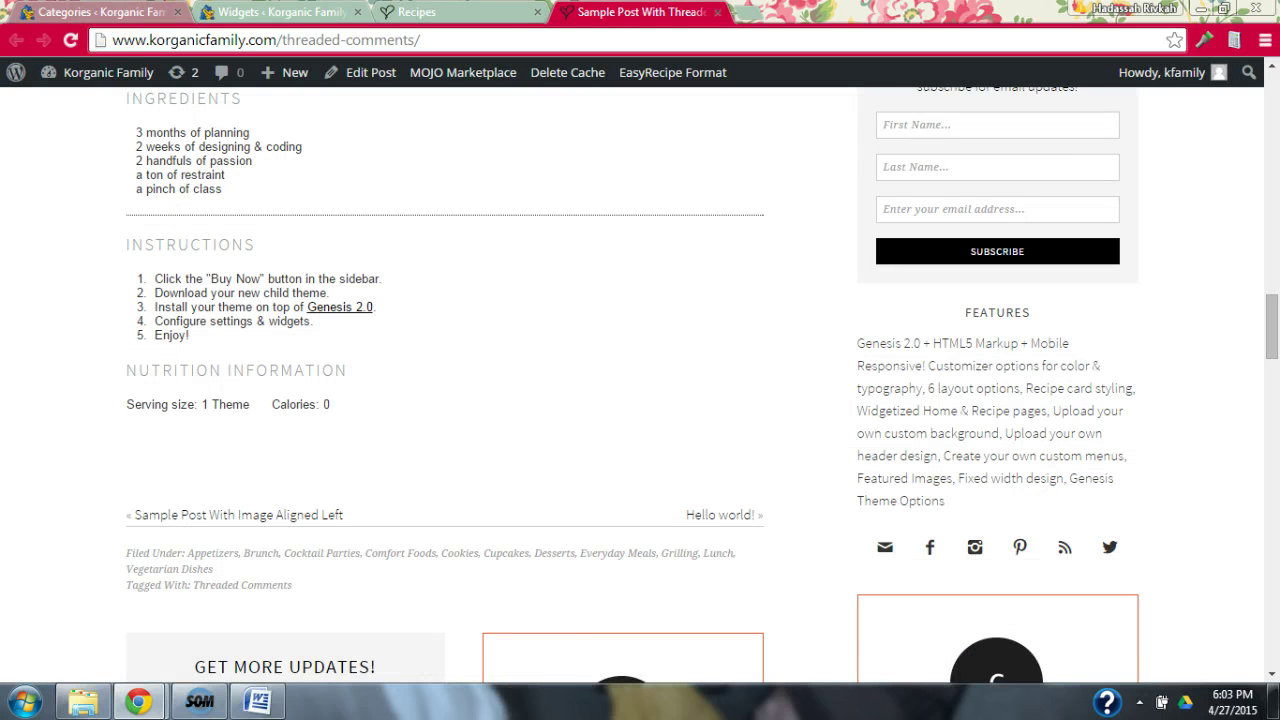
Open the Appetizers category for editing from the Categories page and rename it to Salads.
left_click(108, 12)
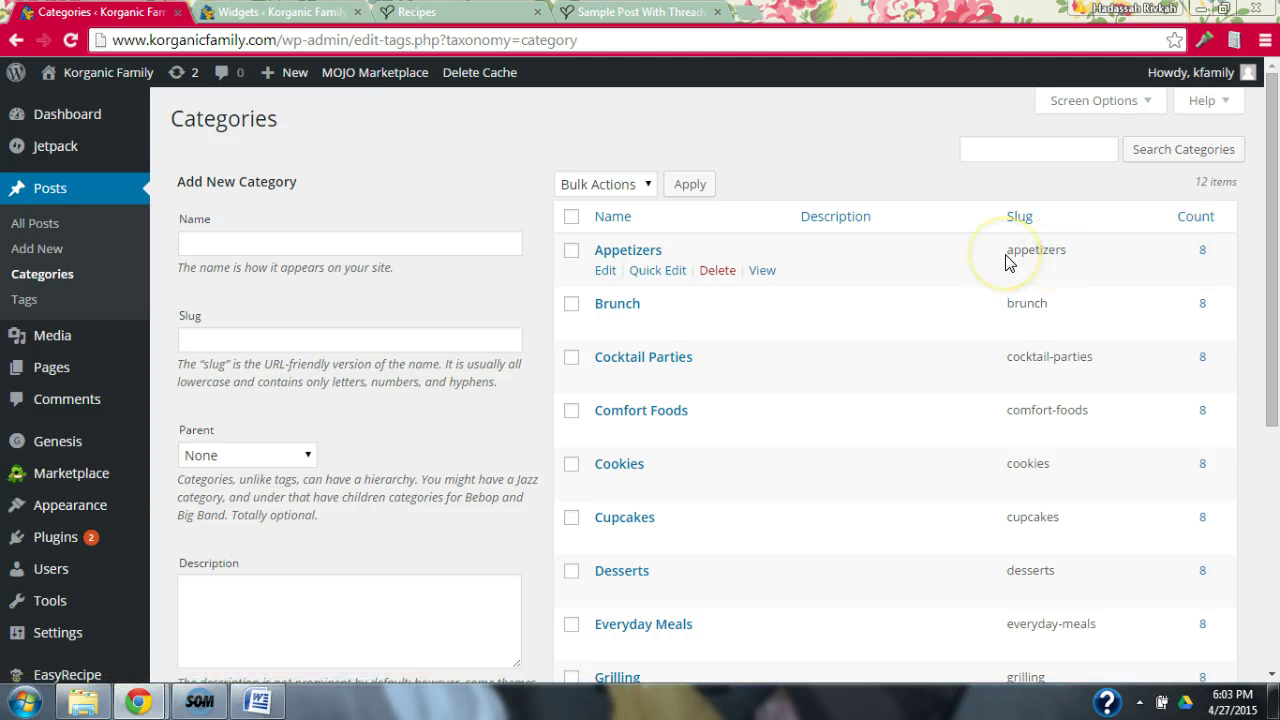
left_click(604, 270)
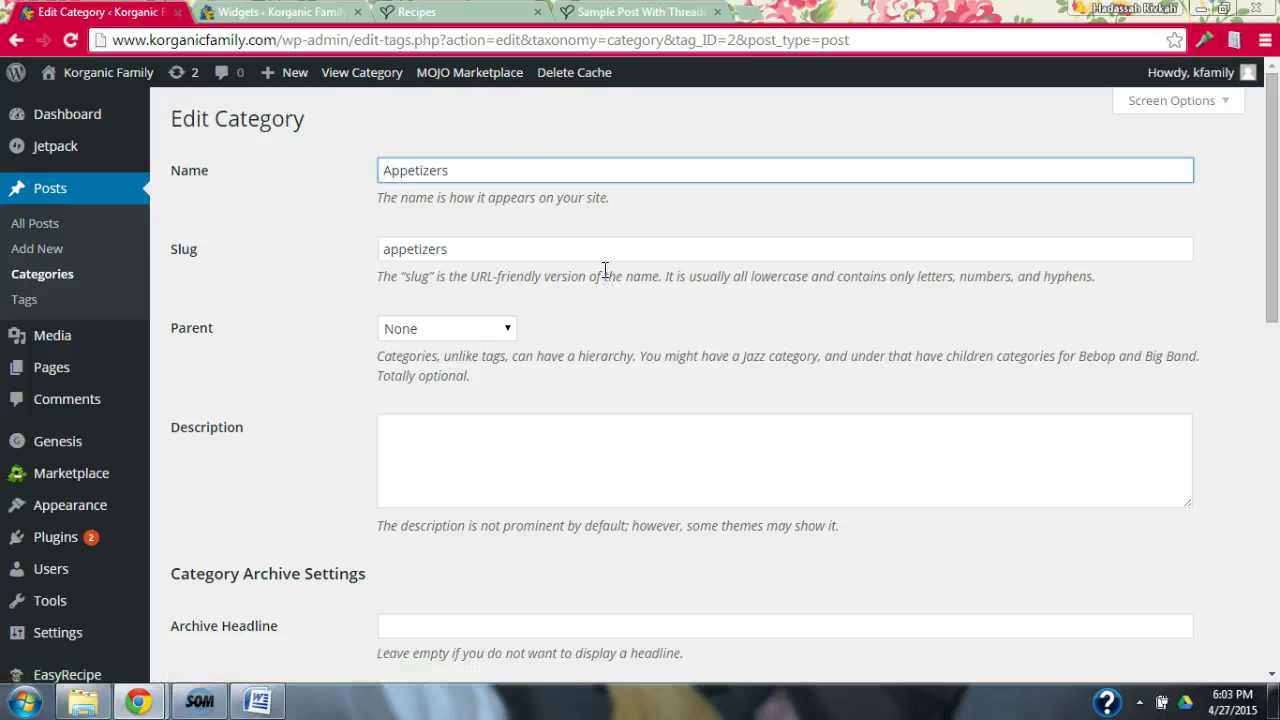
left_click_drag(477, 170, 367, 172)
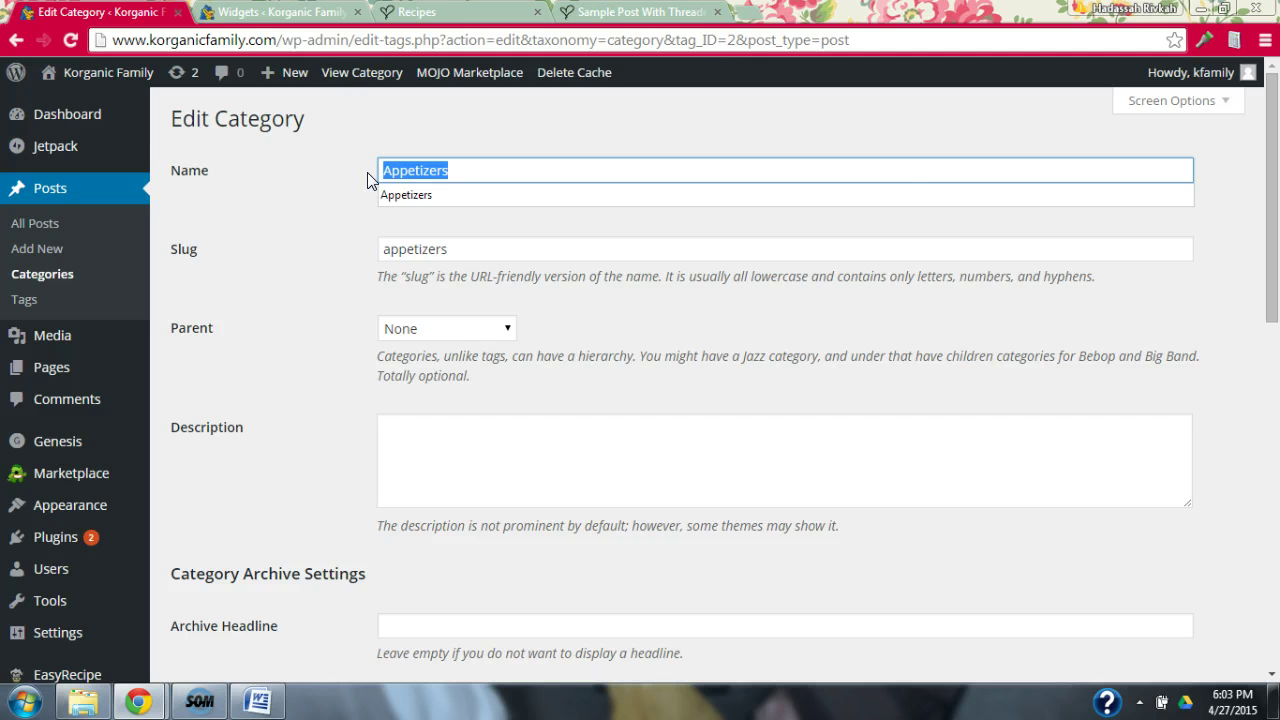
type("Salads")
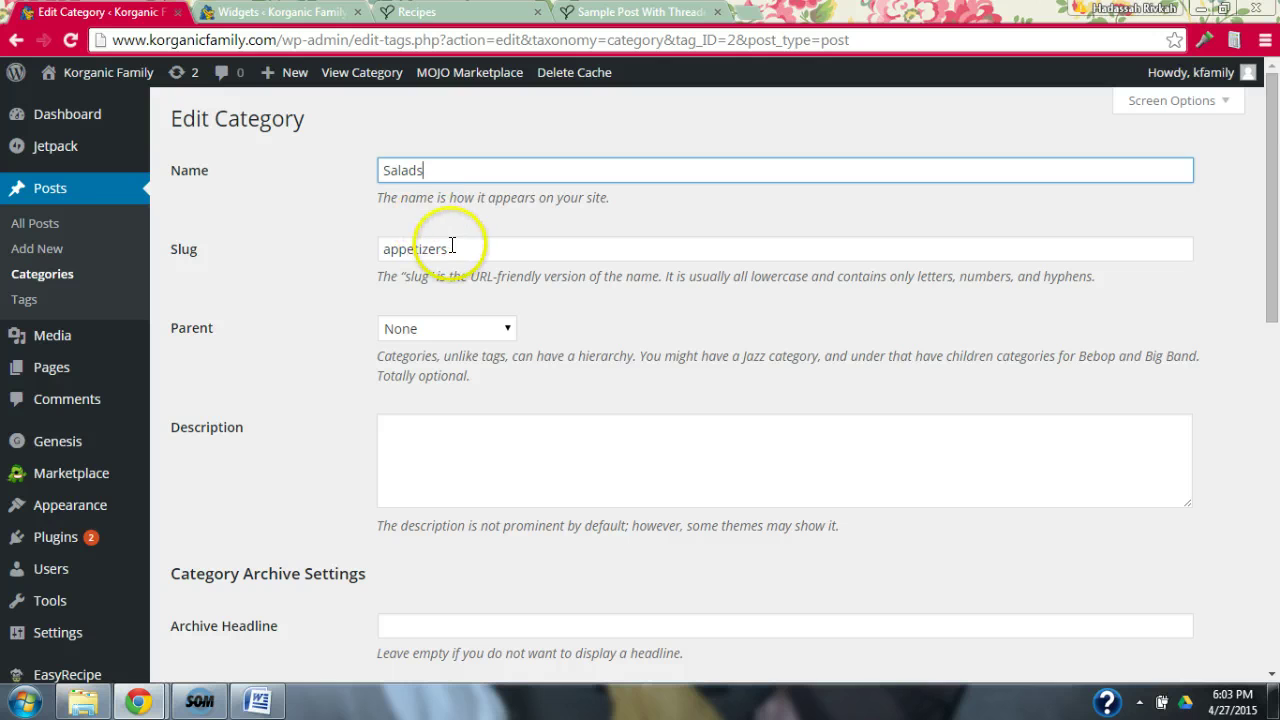
Change the category's slug to salads.
left_click_drag(452, 247, 372, 246)
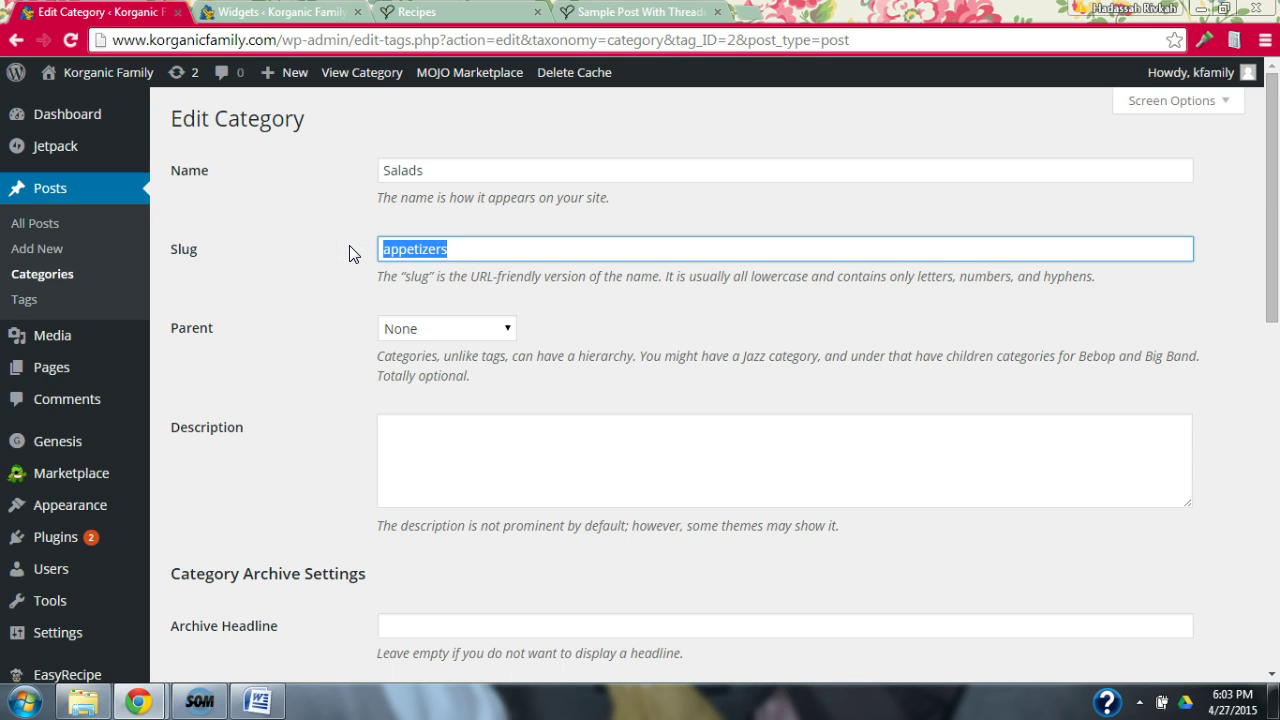
type("slads")
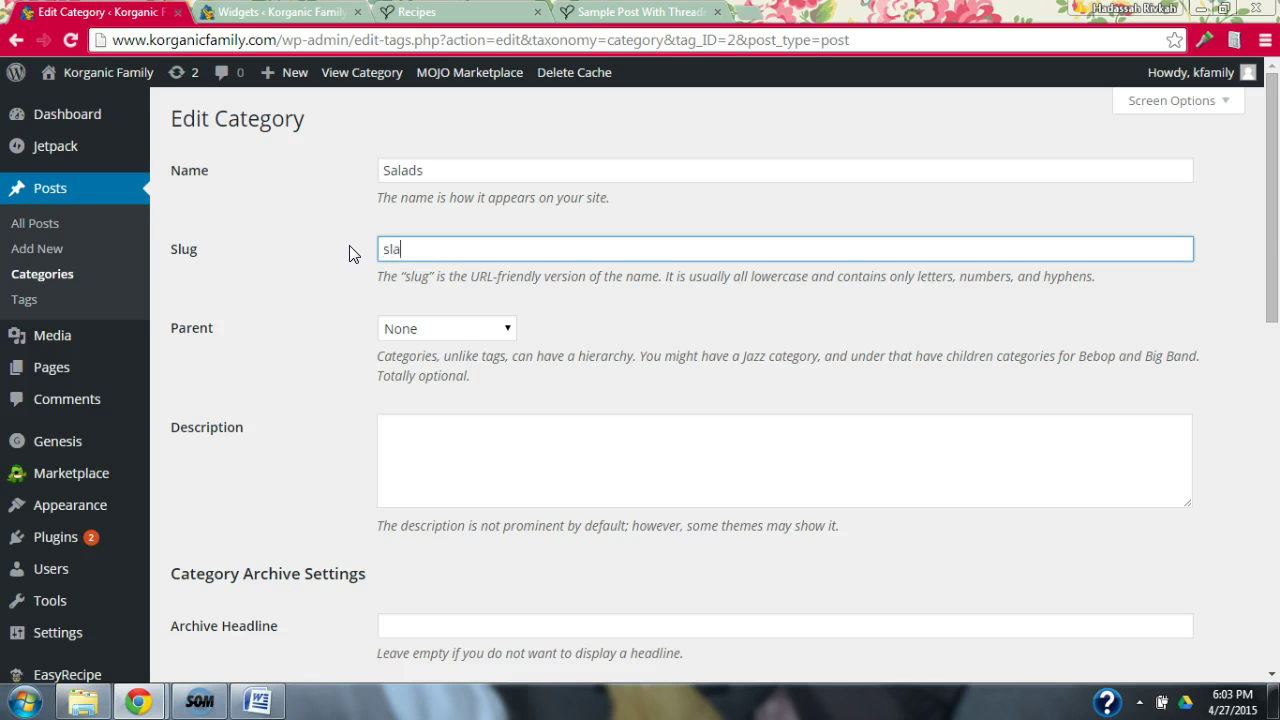
key("BackSpace")
key("BackSpace")
key("BackSpace")
key("BackSpace")
type("alads")
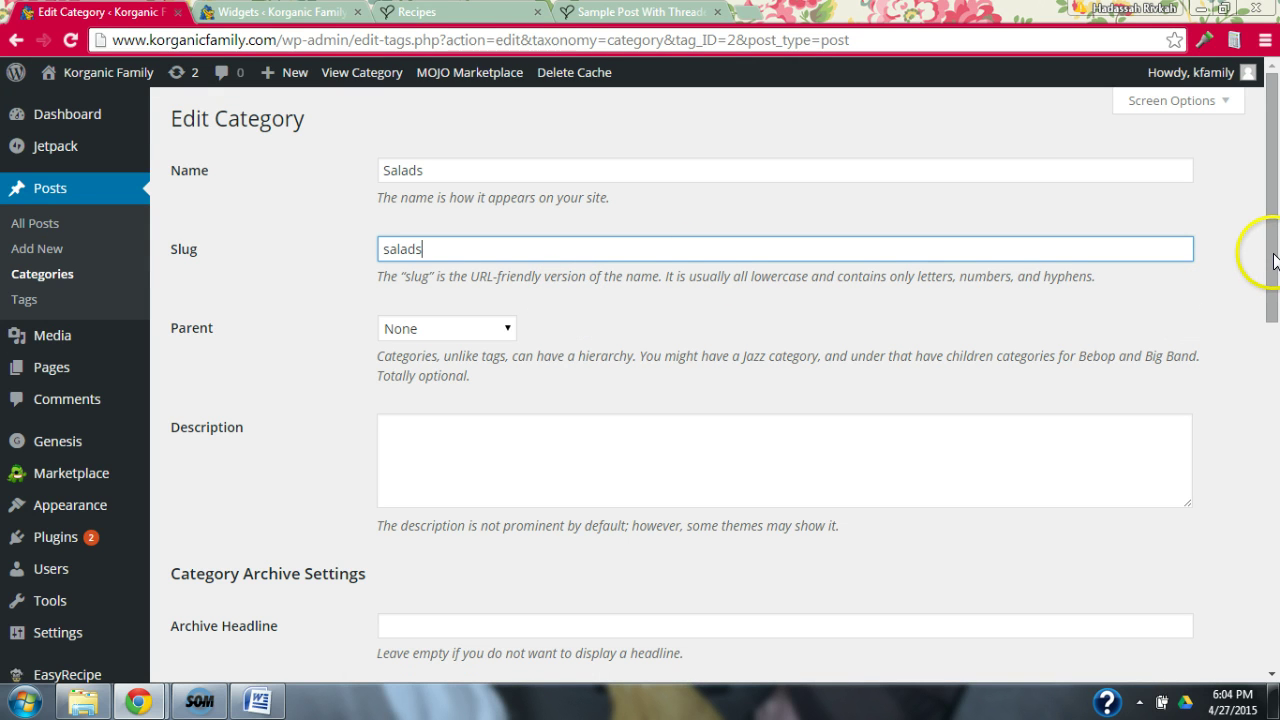
Update the edited category and check the refreshed category list for the Salads entry.
left_click_drag(1273, 258, 1275, 313)
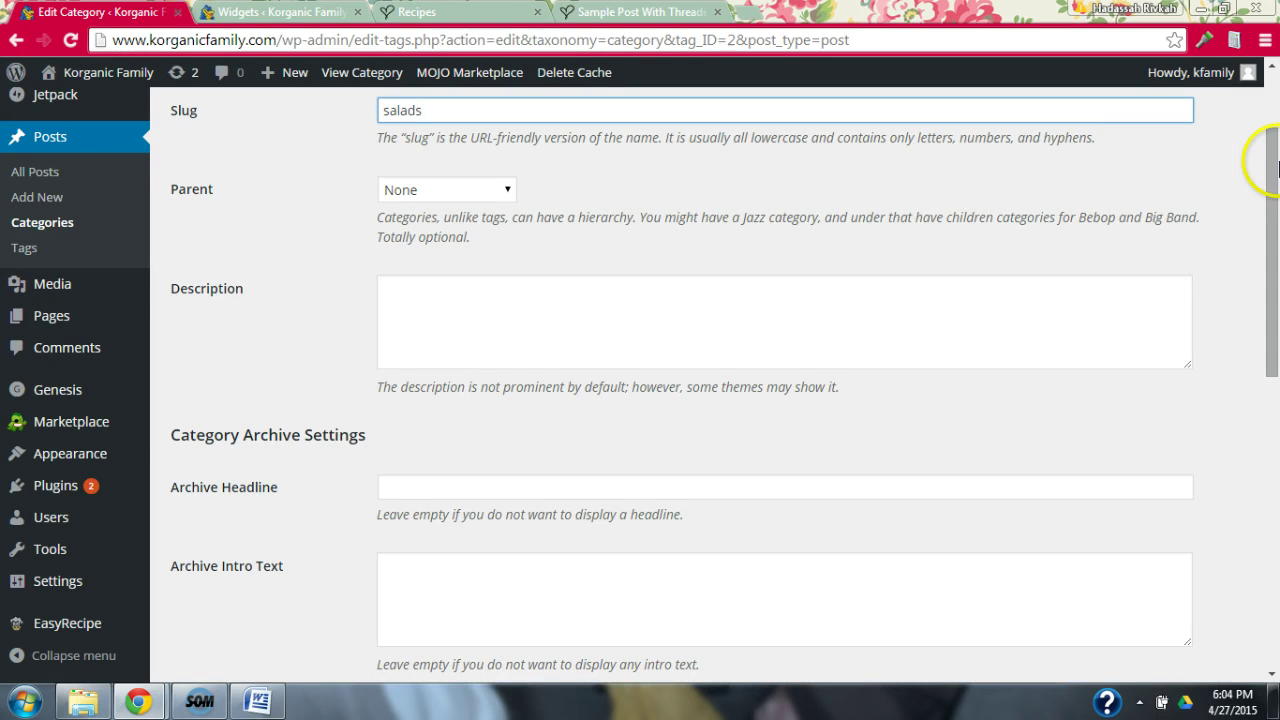
left_click_drag(1273, 181, 1276, 545)
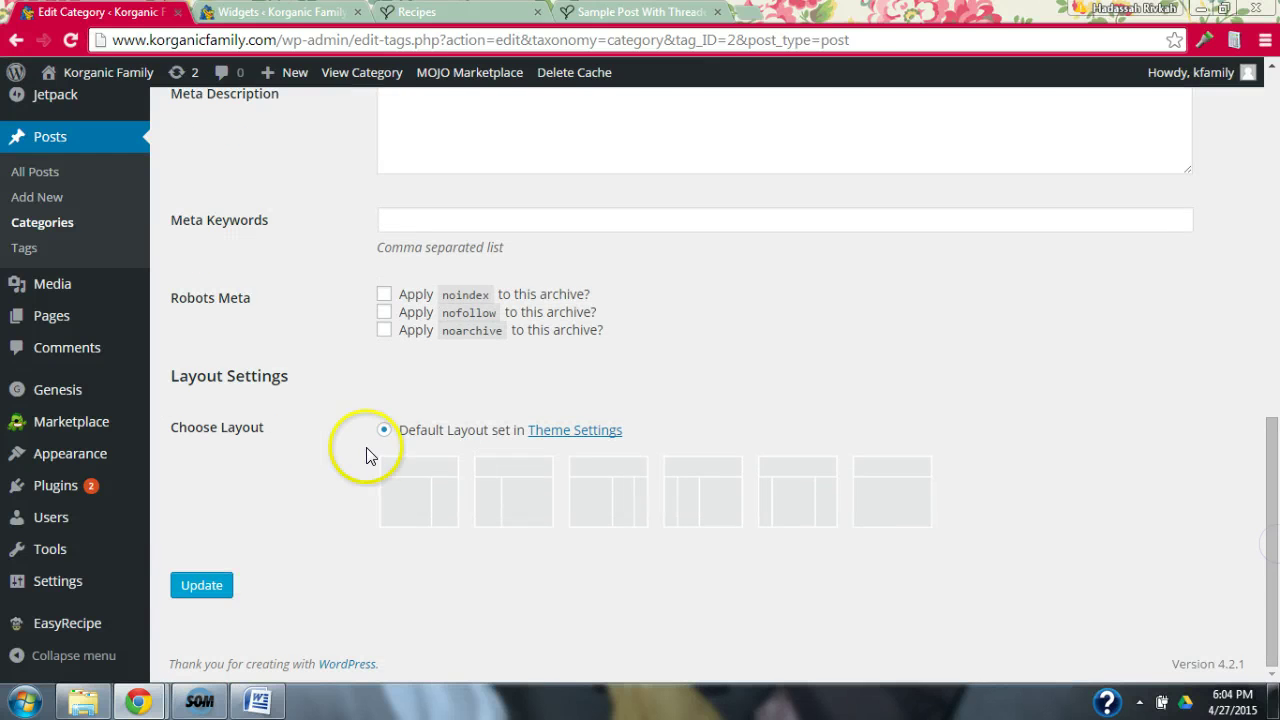
left_click(185, 592)
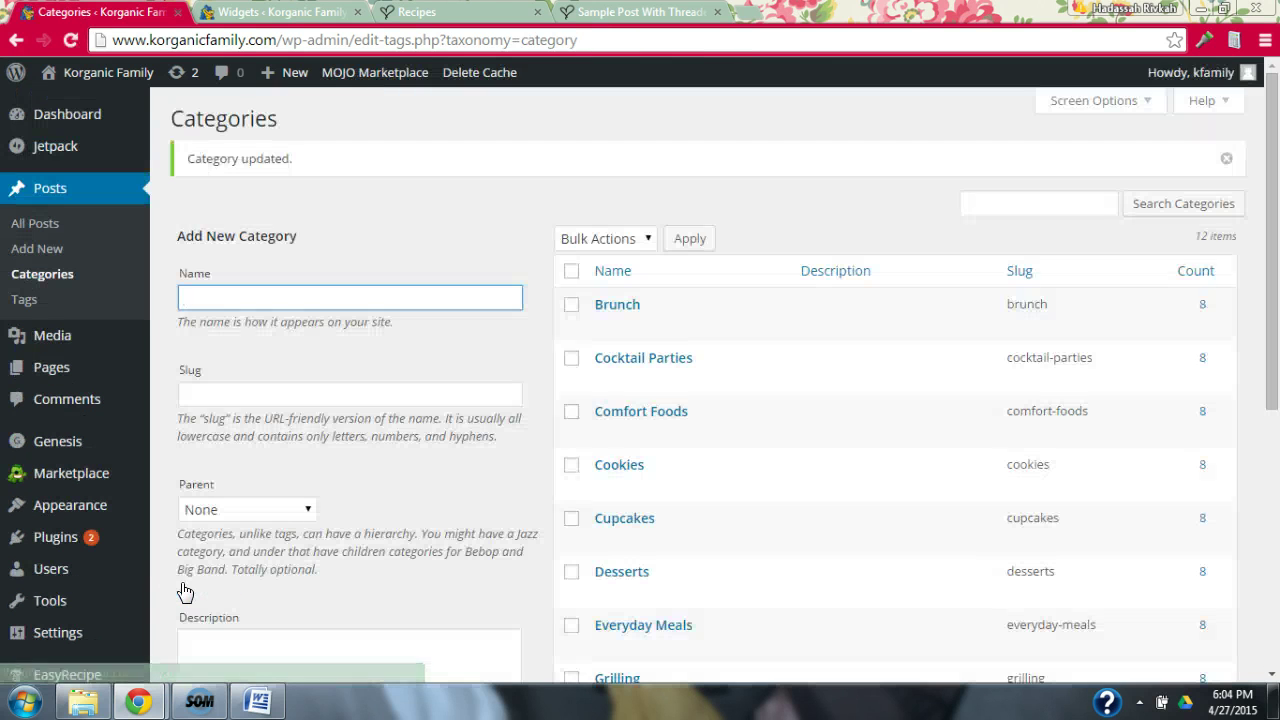
mouse_move(588, 360)
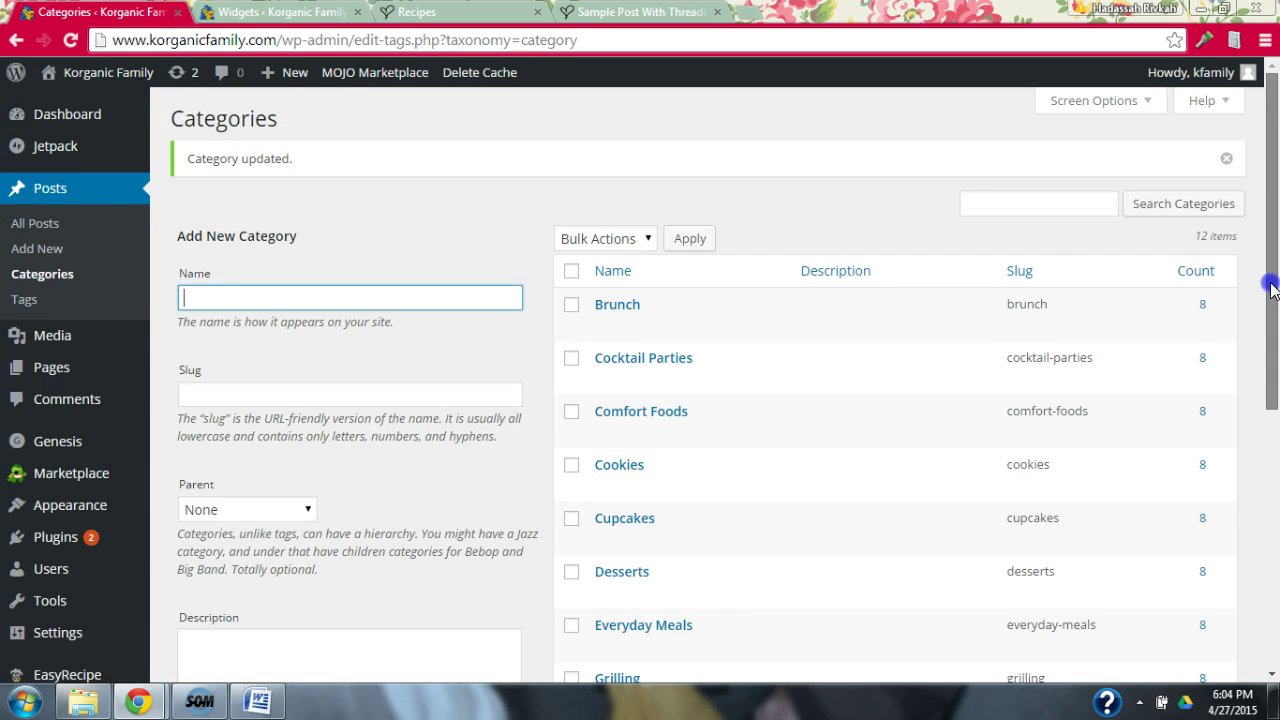
left_click_drag(1272, 286, 1276, 453)
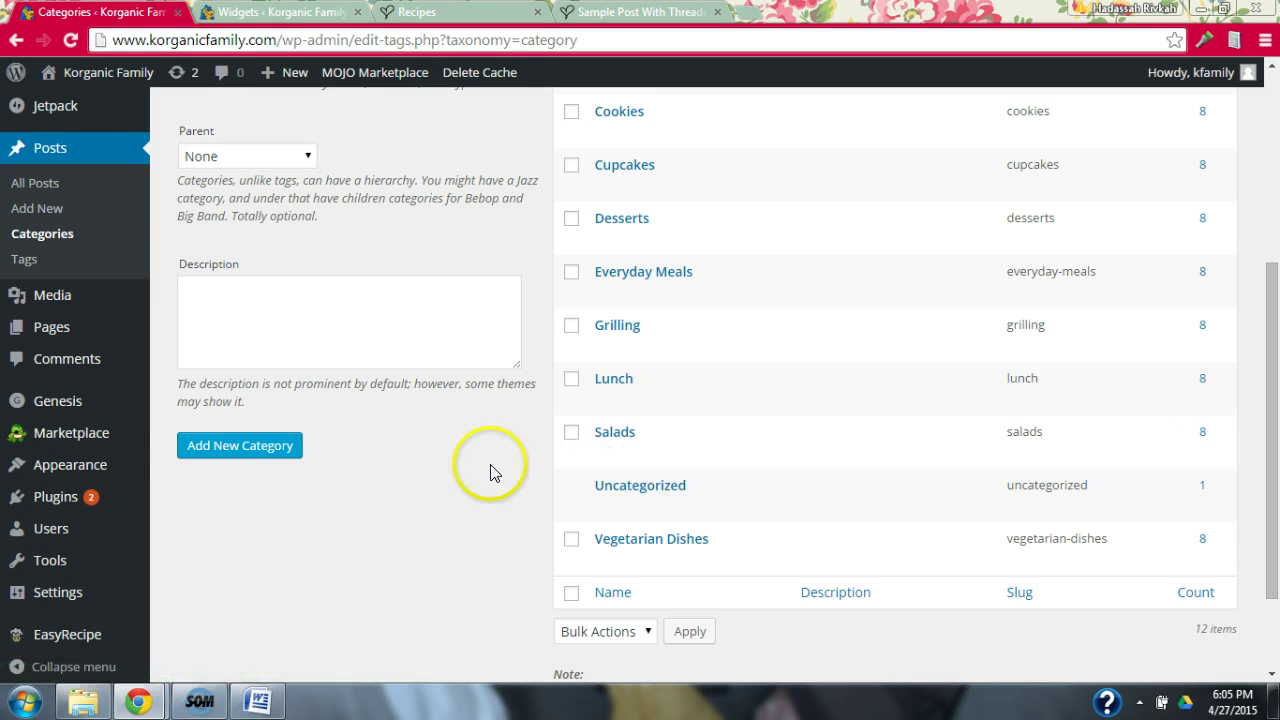
mouse_move(674, 178)
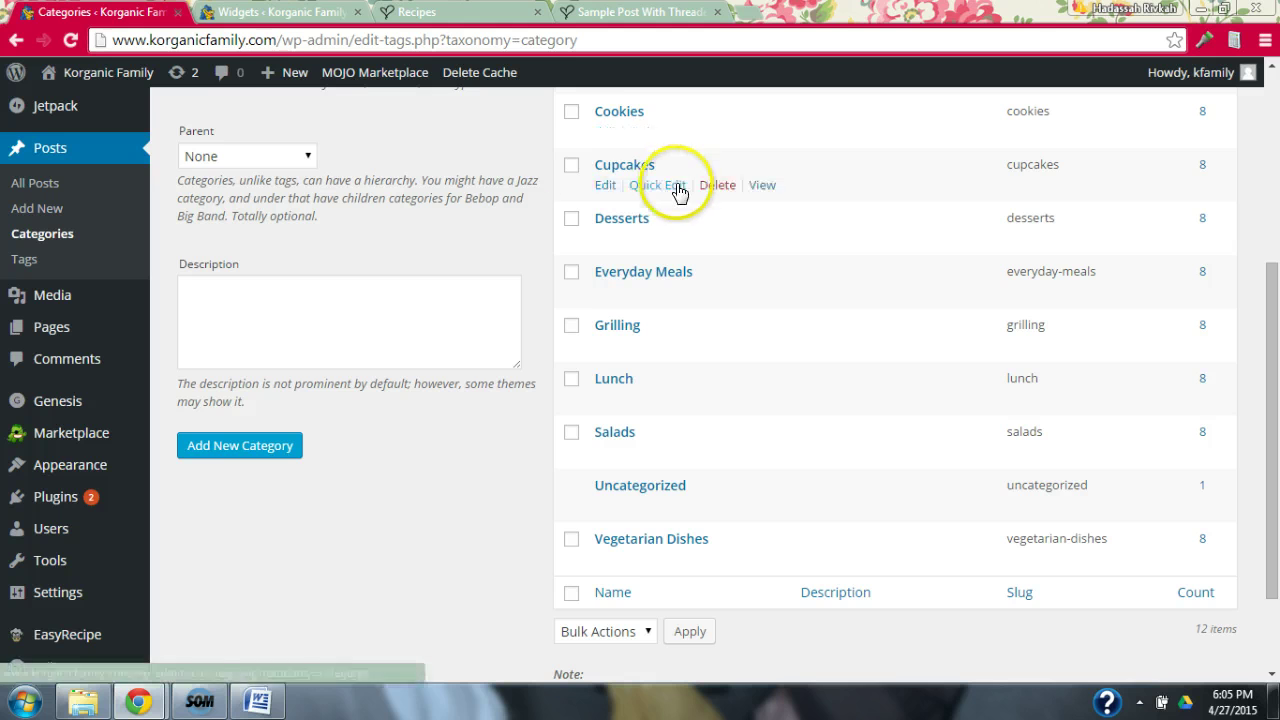
Reload the Widgets page and expand the Appetizers featured posts widget in Recipes Bottom to check its title and category.
left_click(245, 12)
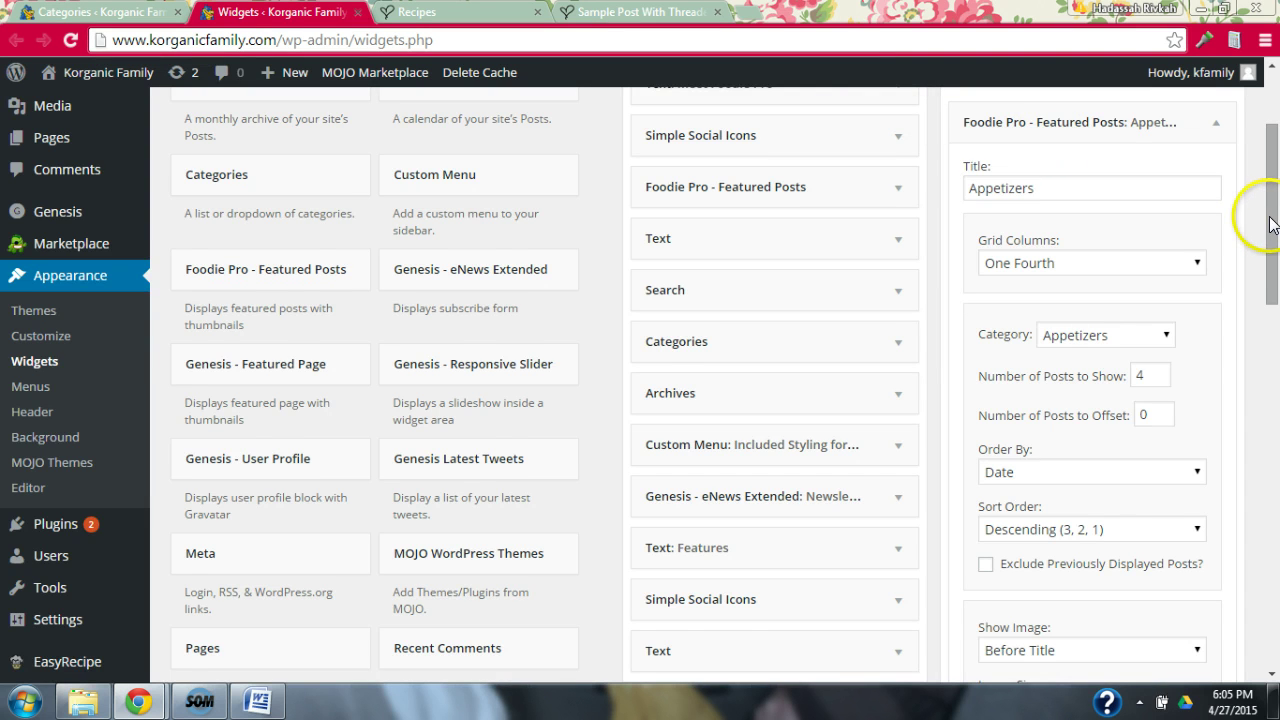
left_click_drag(1272, 224, 1275, 200)
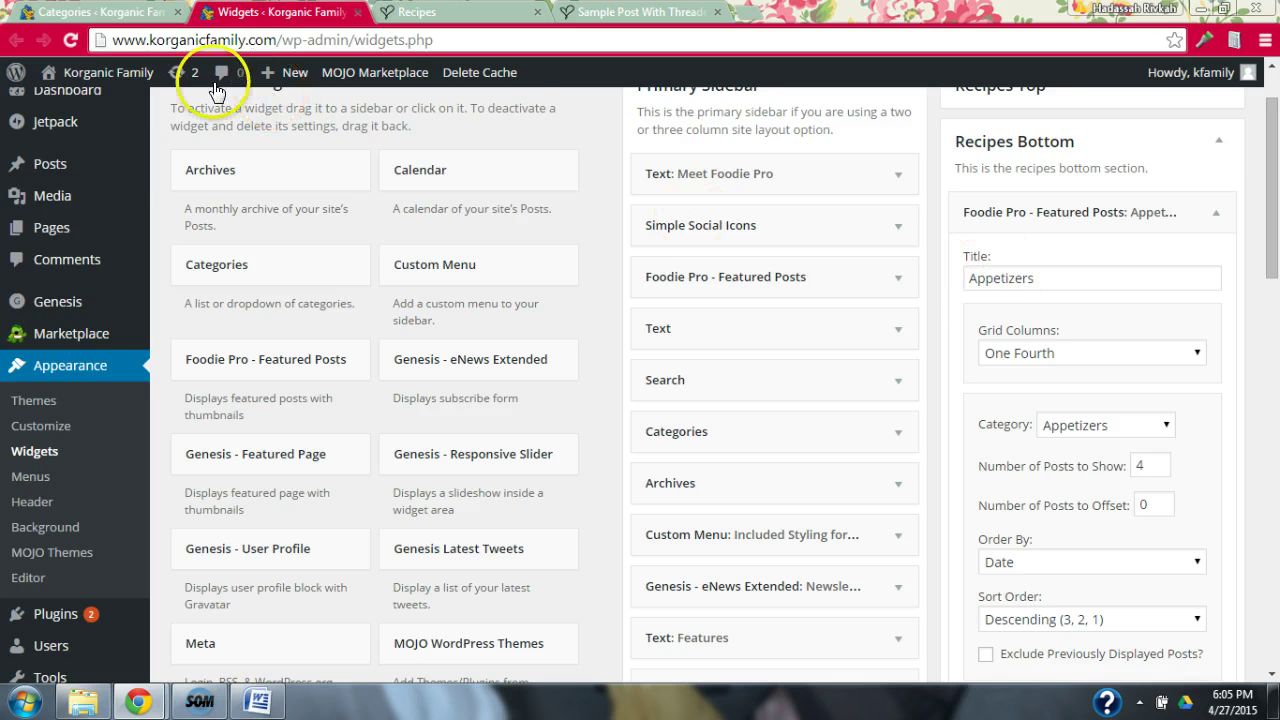
left_click(70, 41)
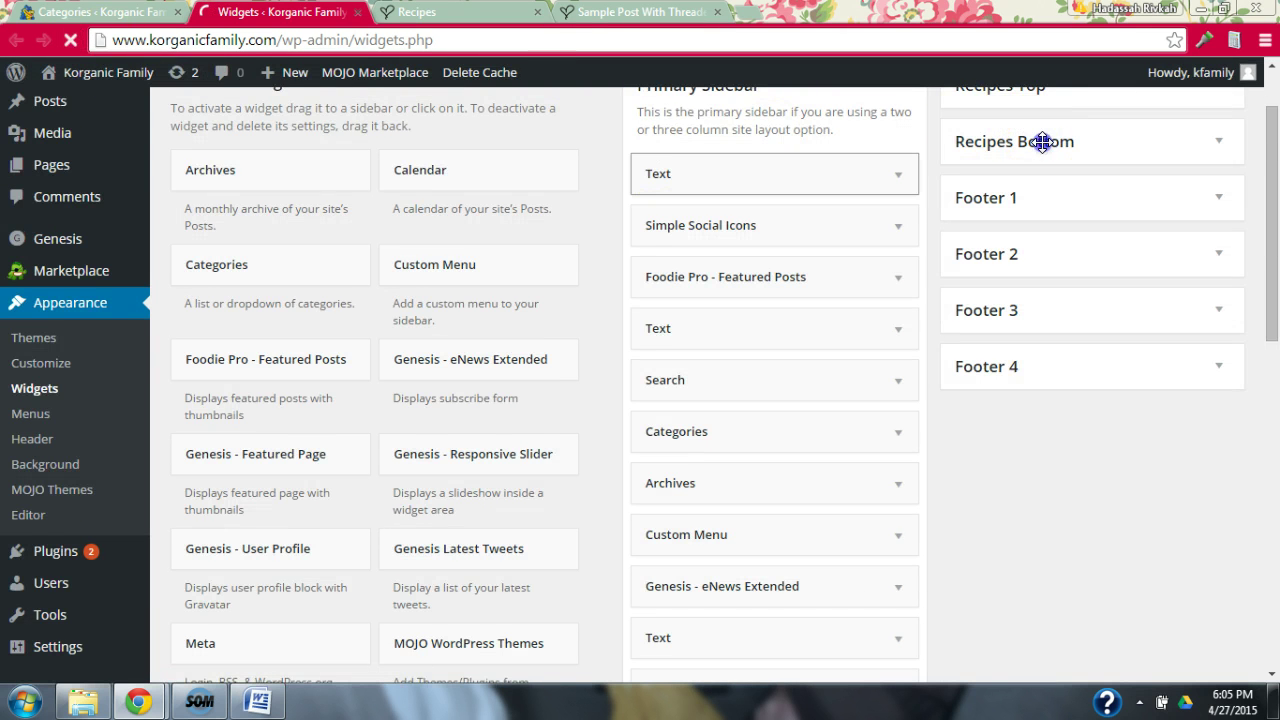
left_click(1042, 141)
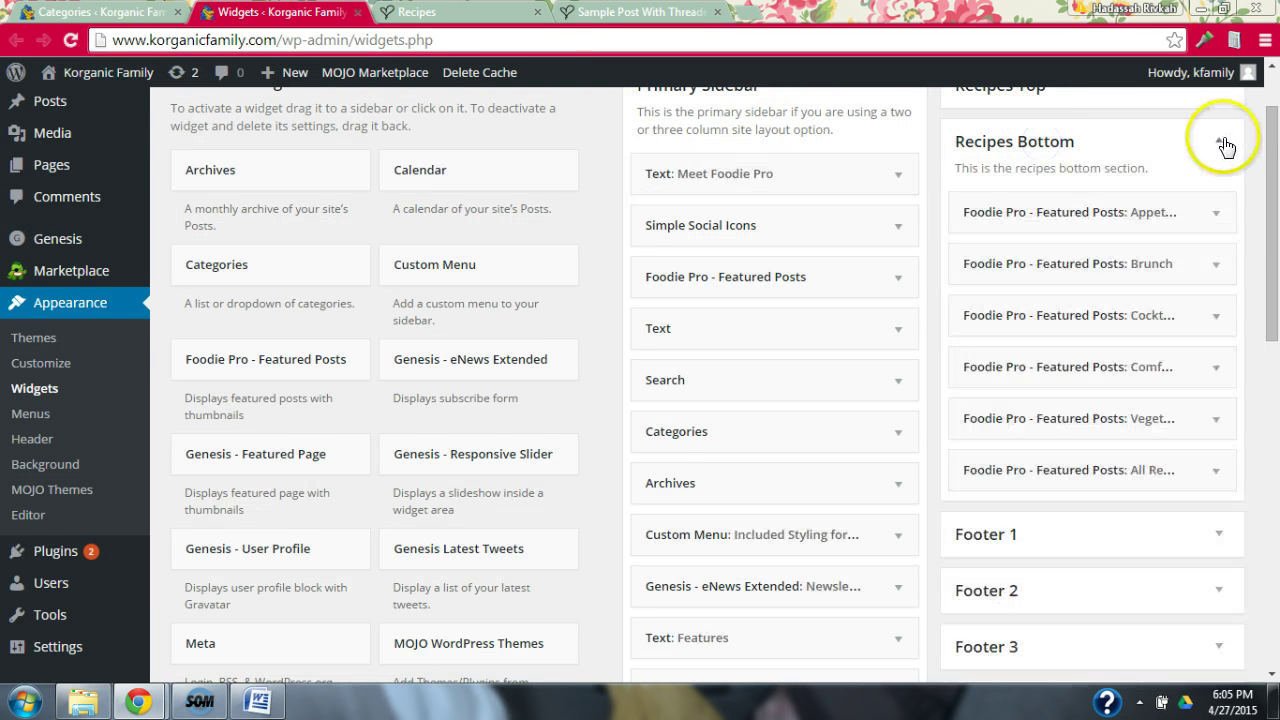
left_click(1218, 220)
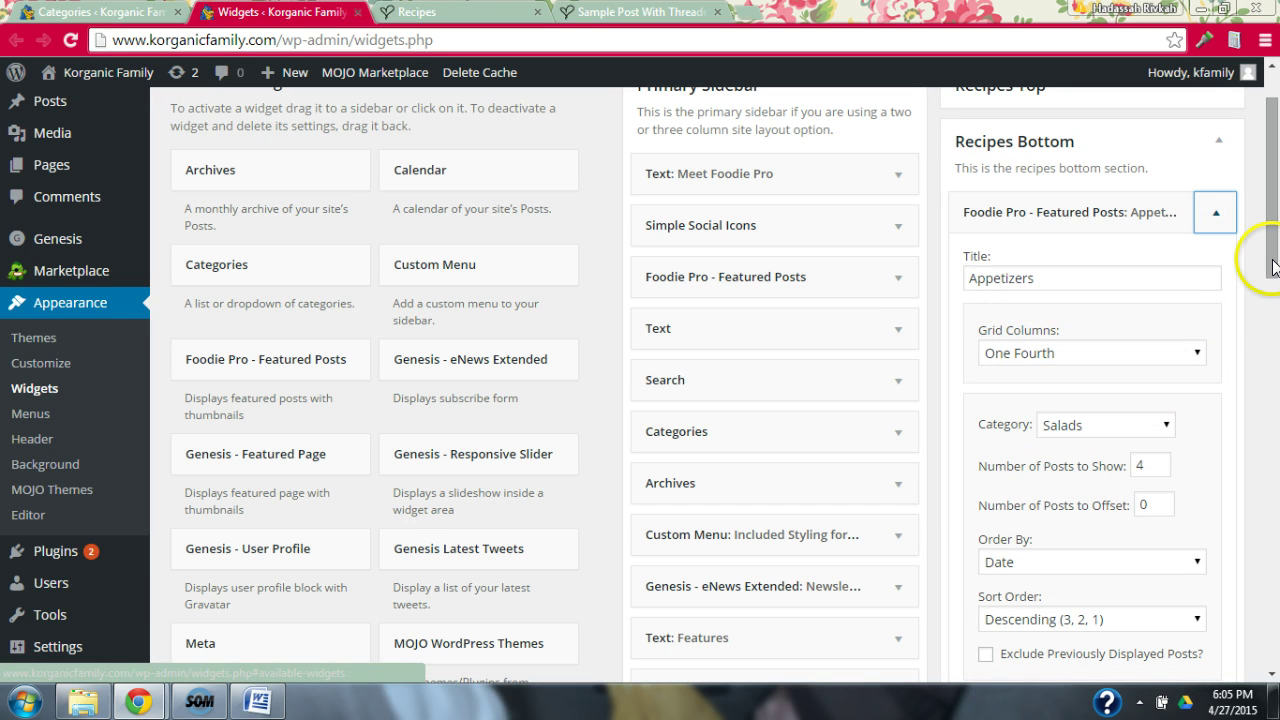
left_click_drag(1272, 262, 1272, 291)
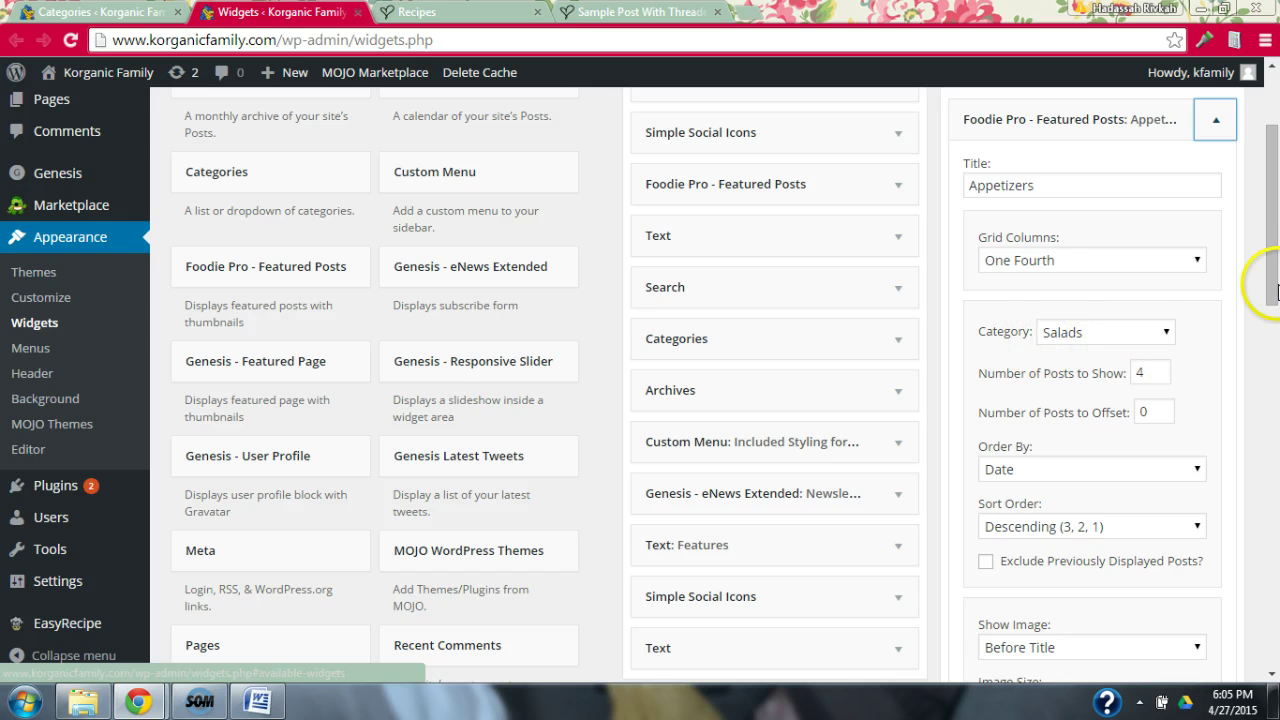
mouse_move(1275, 280)
left_mouse_down()
mouse_move(1275, 345)
mouse_move(1275, 288)
left_mouse_up()
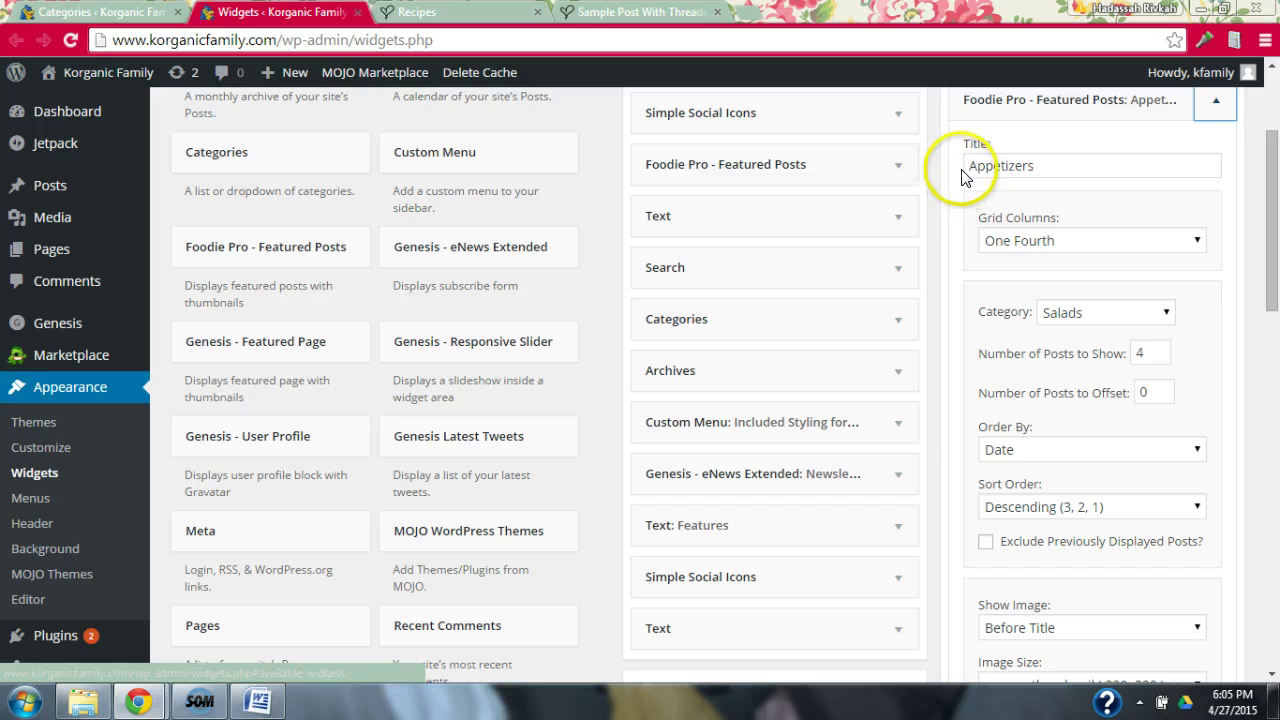
Reload the live Recipes page and check the heading of its first featured posts section.
left_click(420, 12)
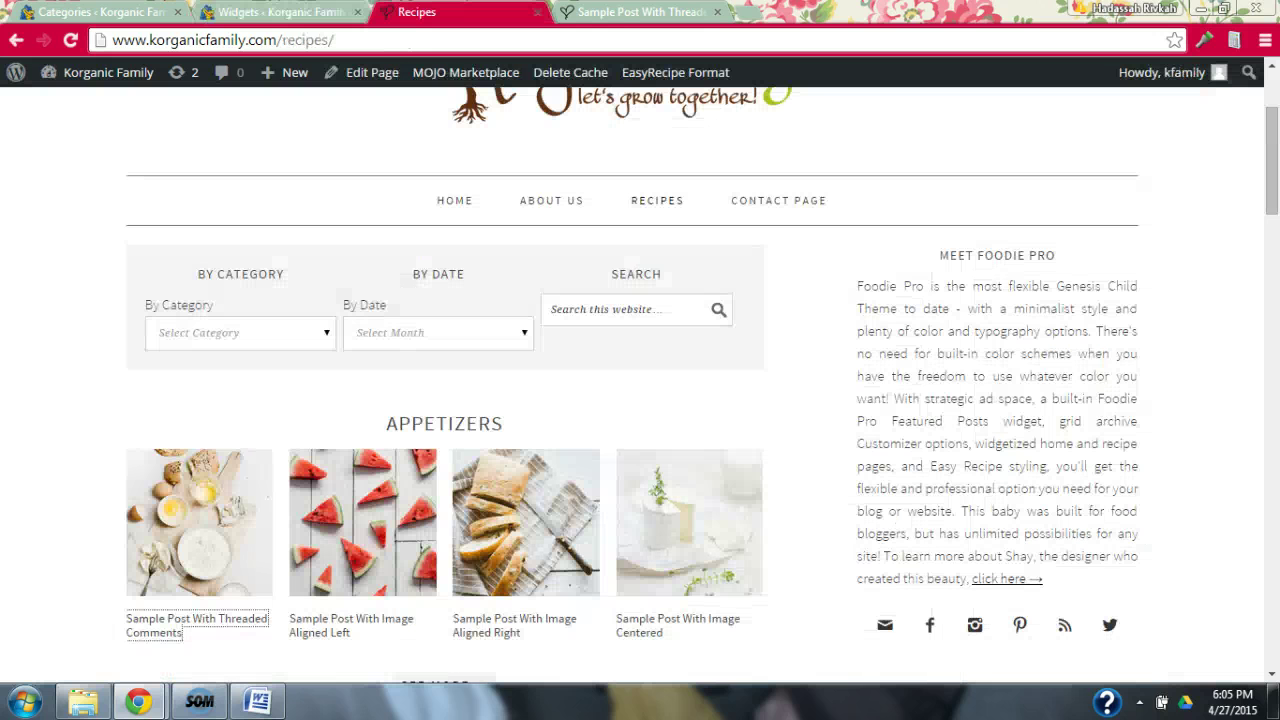
left_click(69, 41)
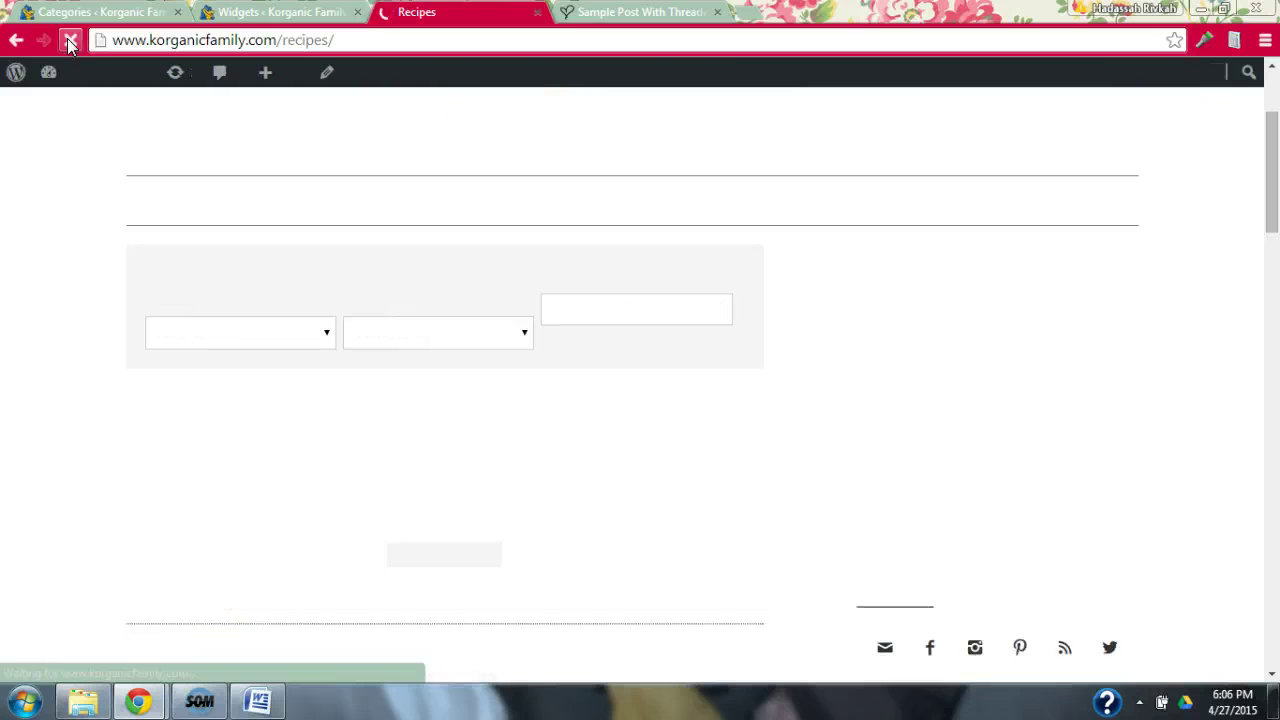
left_click(426, 422)
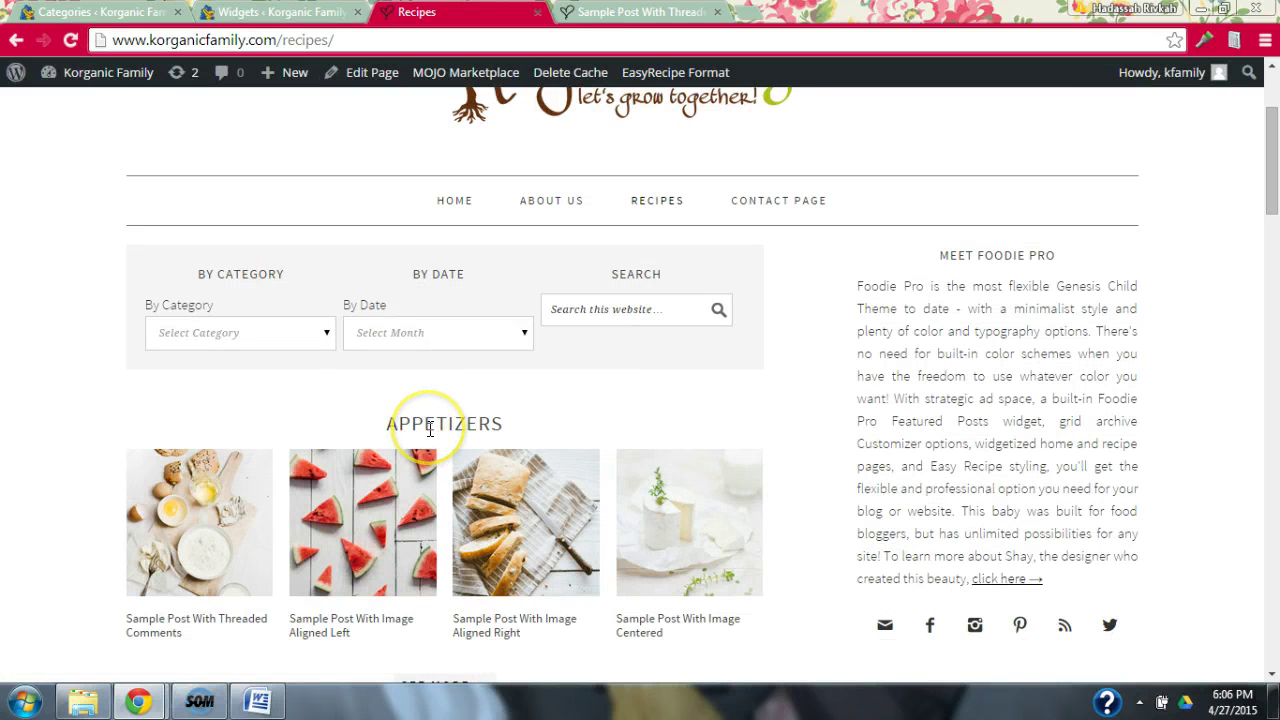
Reload Sample Post With Threaded Comments and check the categories in its Filed Under line.
left_click(640, 12)
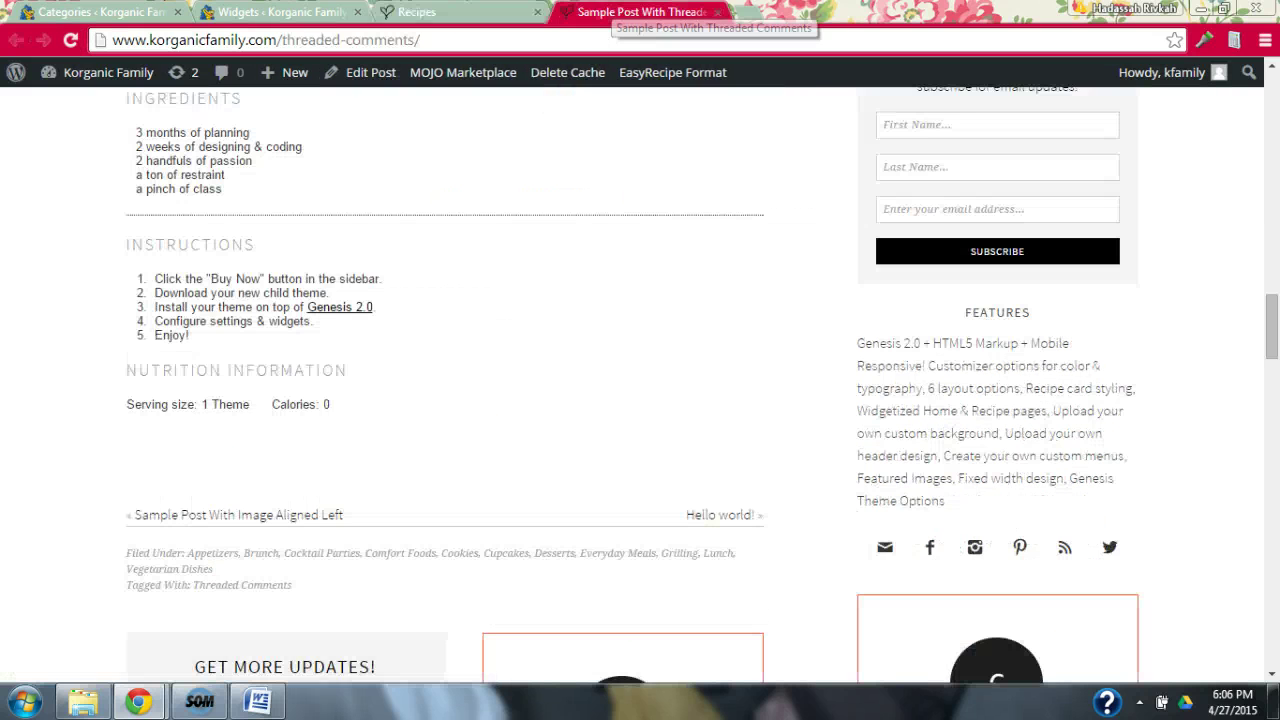
left_click(69, 40)
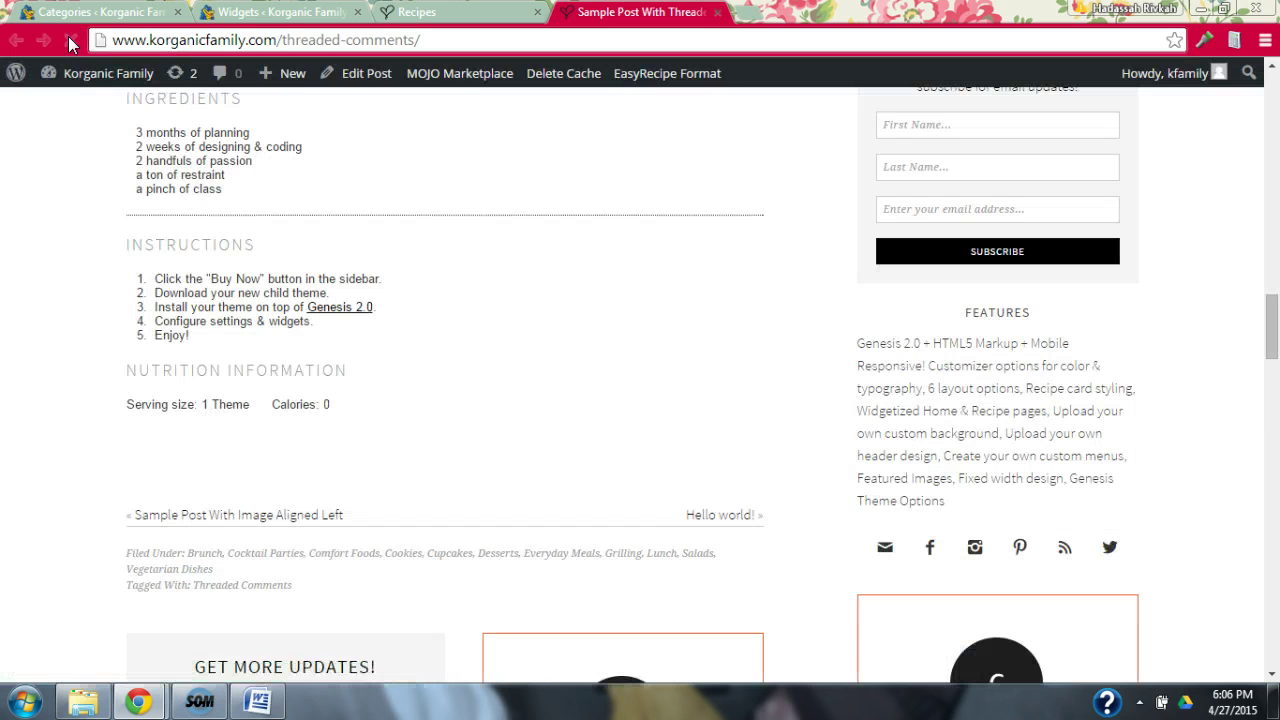
left_click(100, 483)
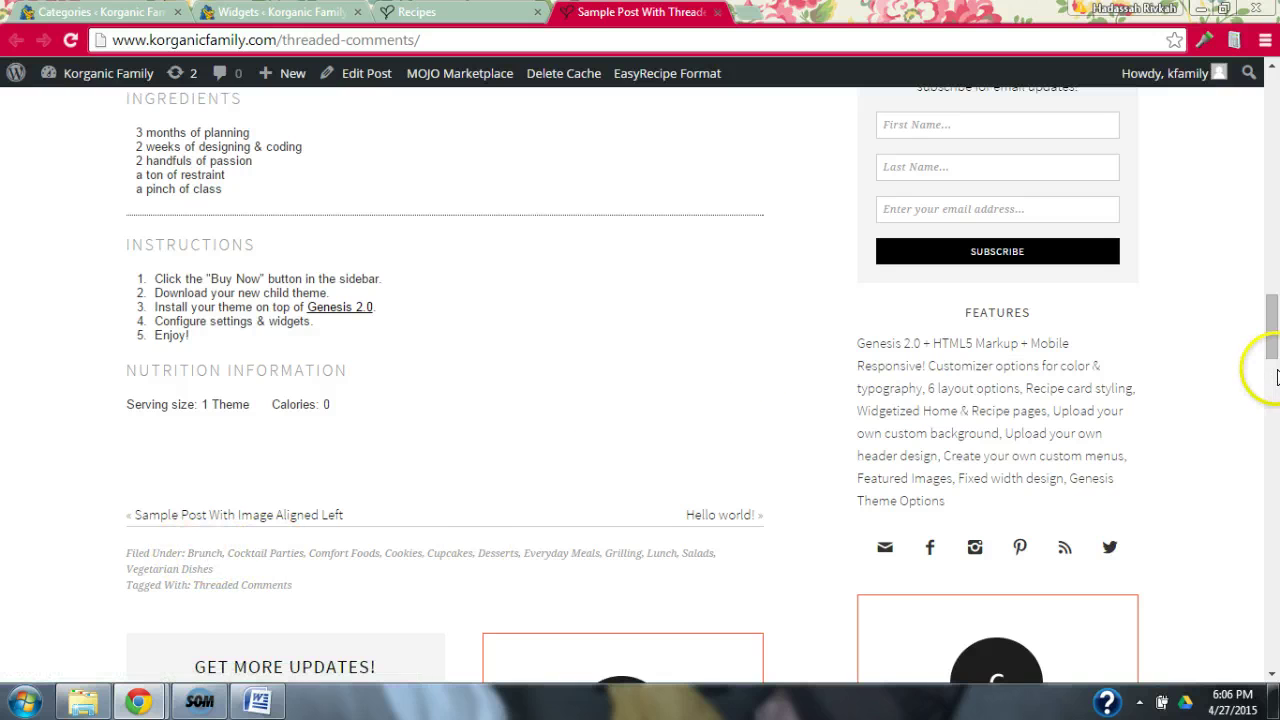
left_click_drag(1274, 334, 1275, 365)
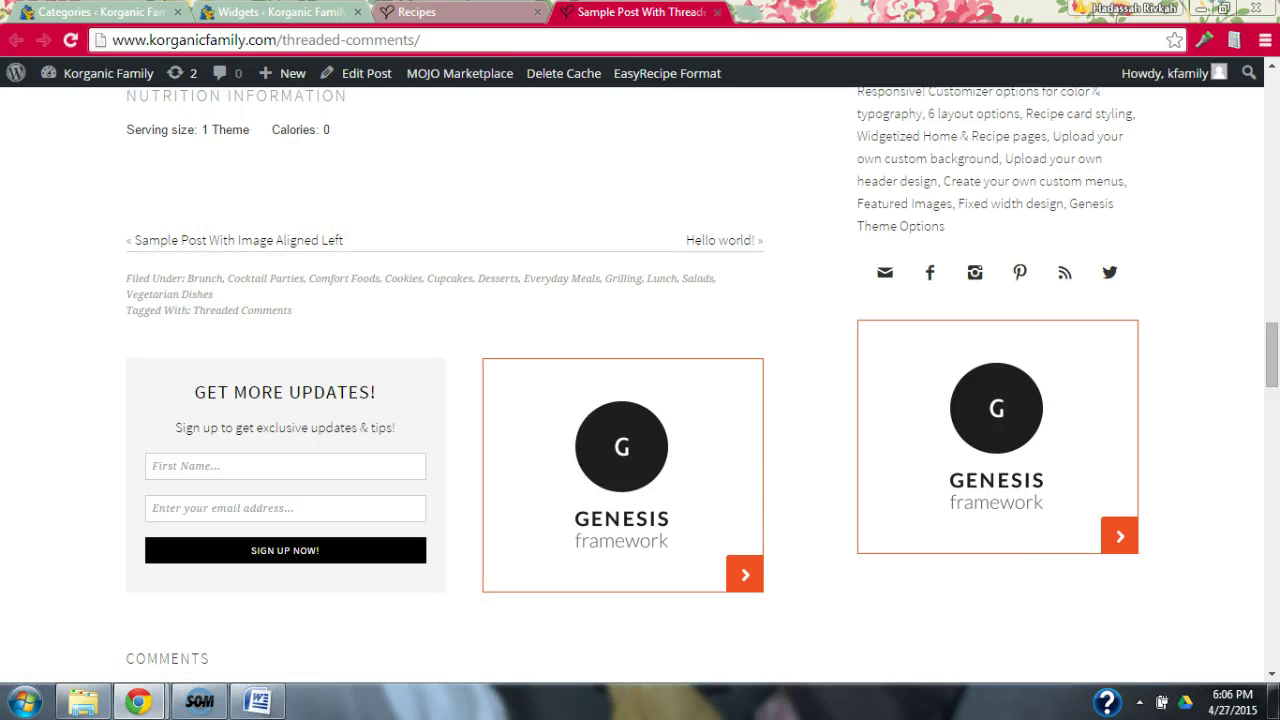
In the Widgets page, change the title of the Appetizers featured posts widget to Salads and save the widget.
left_click(492, 12)
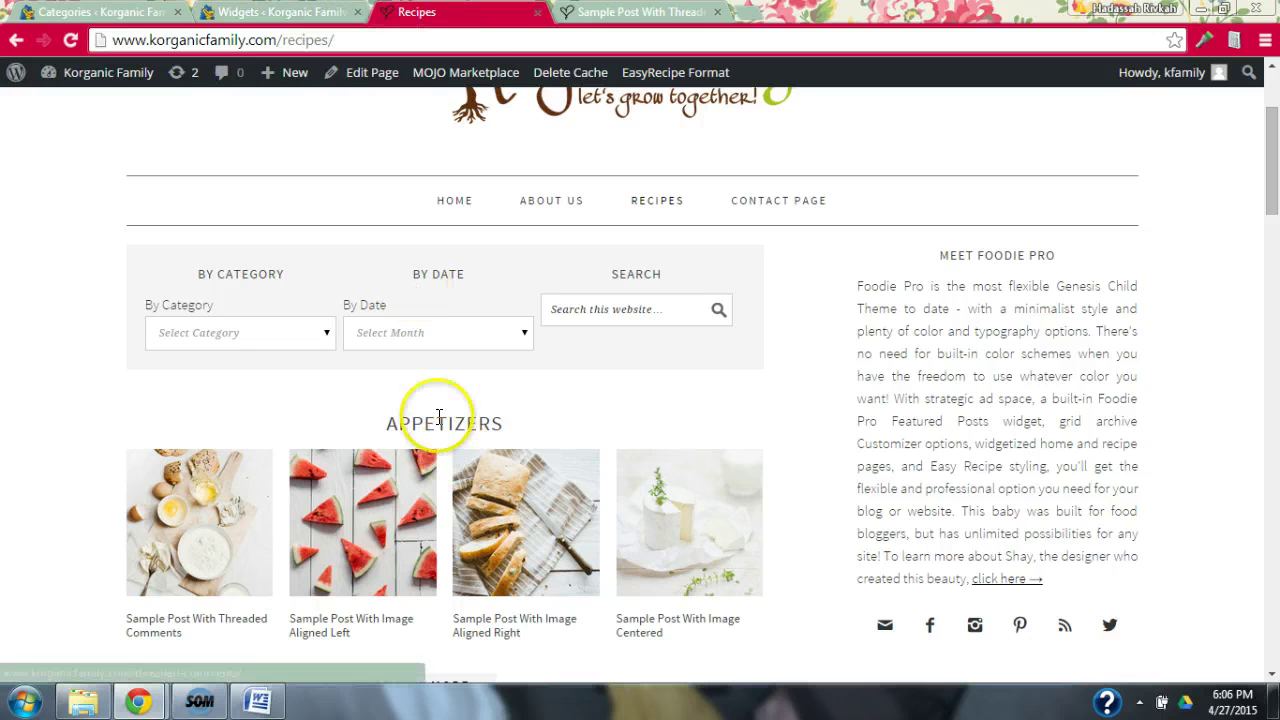
left_click(285, 12)
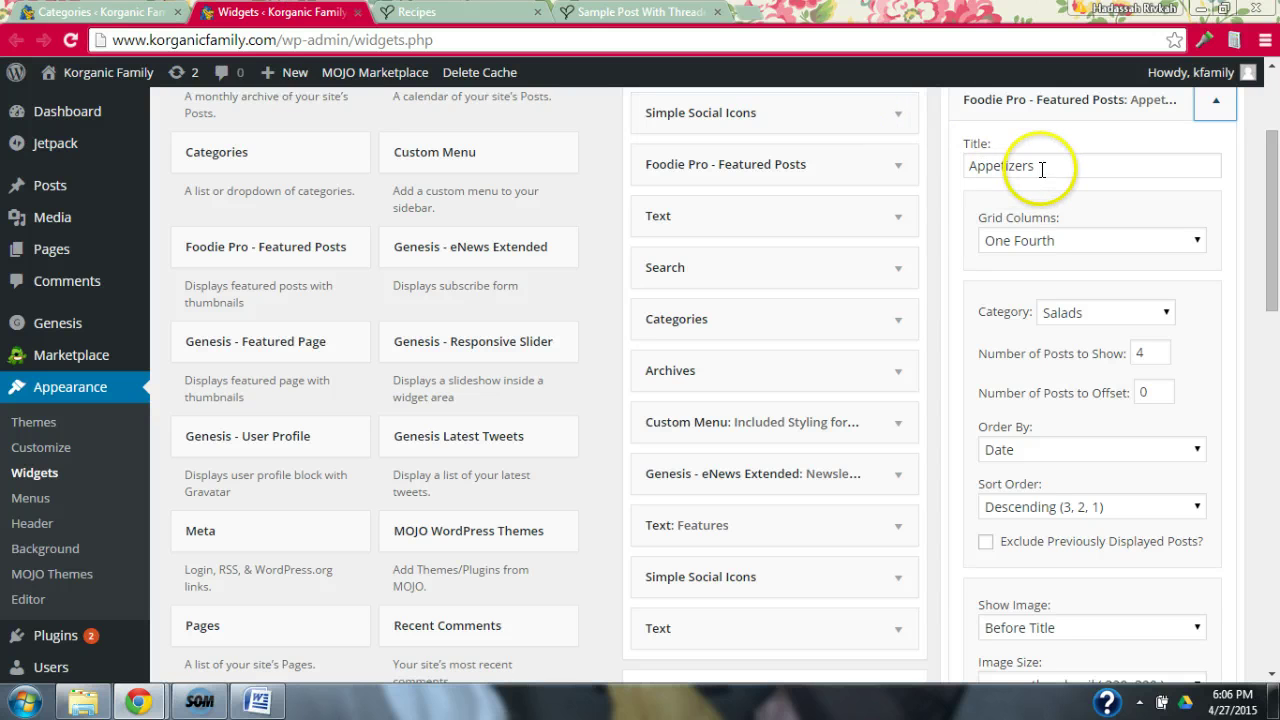
left_click_drag(1041, 169, 932, 156)
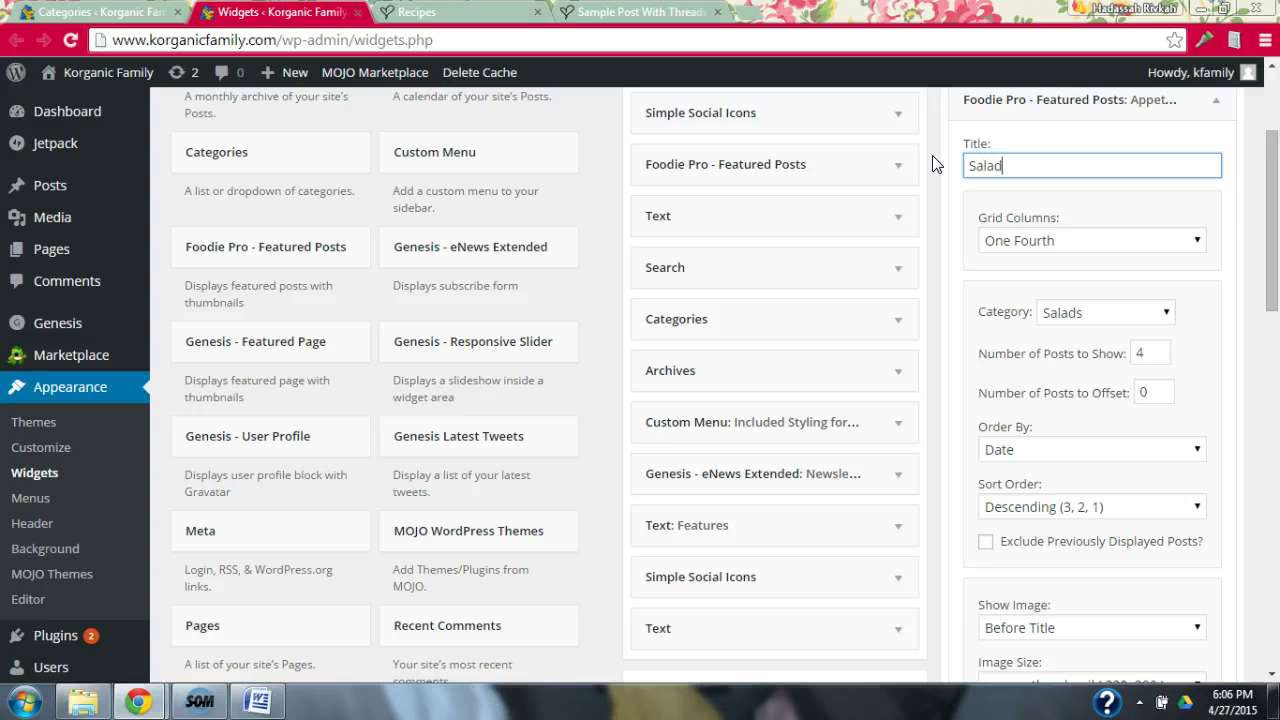
left_click_drag(1274, 217, 1276, 432)
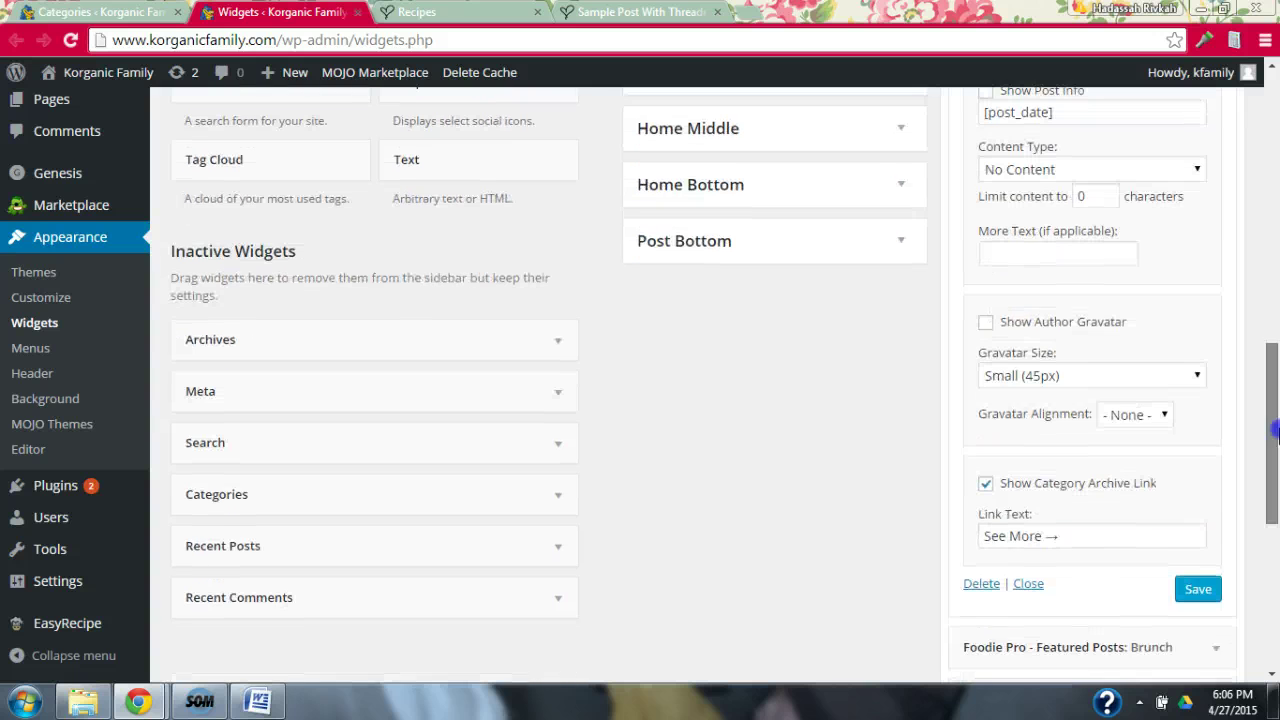
left_click(1196, 590)
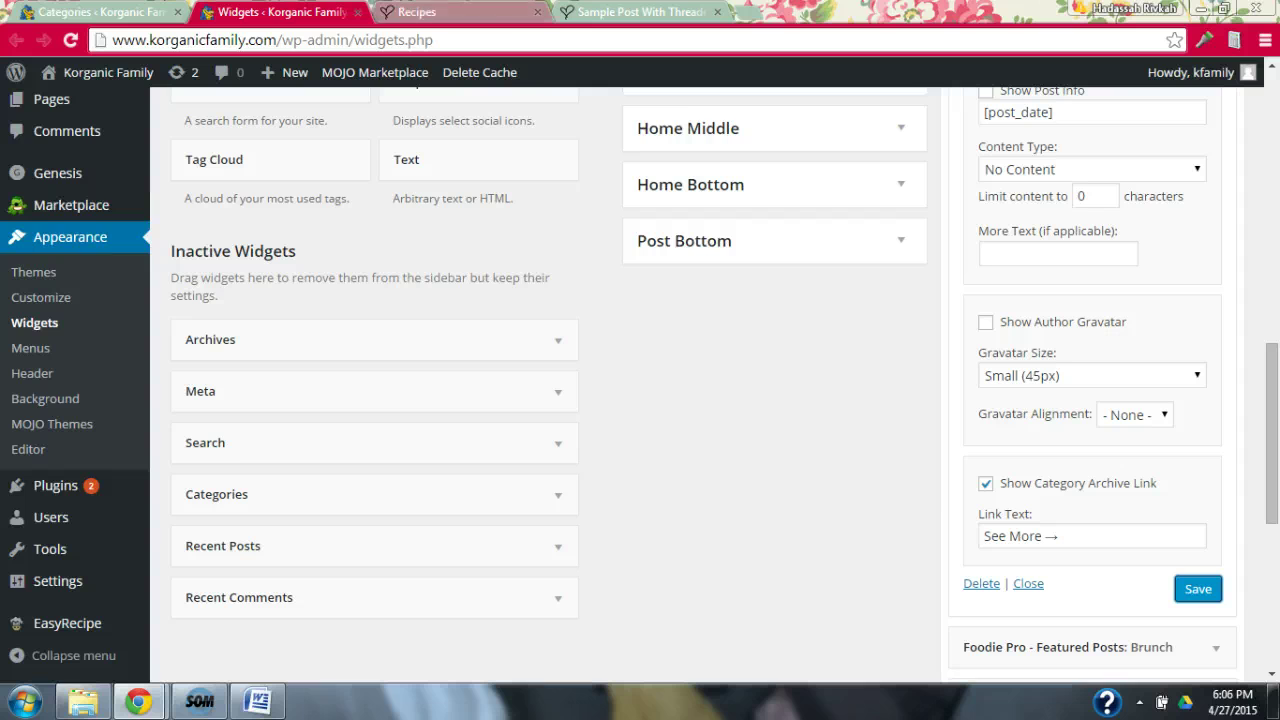
Reload the live Recipes page to check the section heading after the widget title change.
left_click(465, 13)
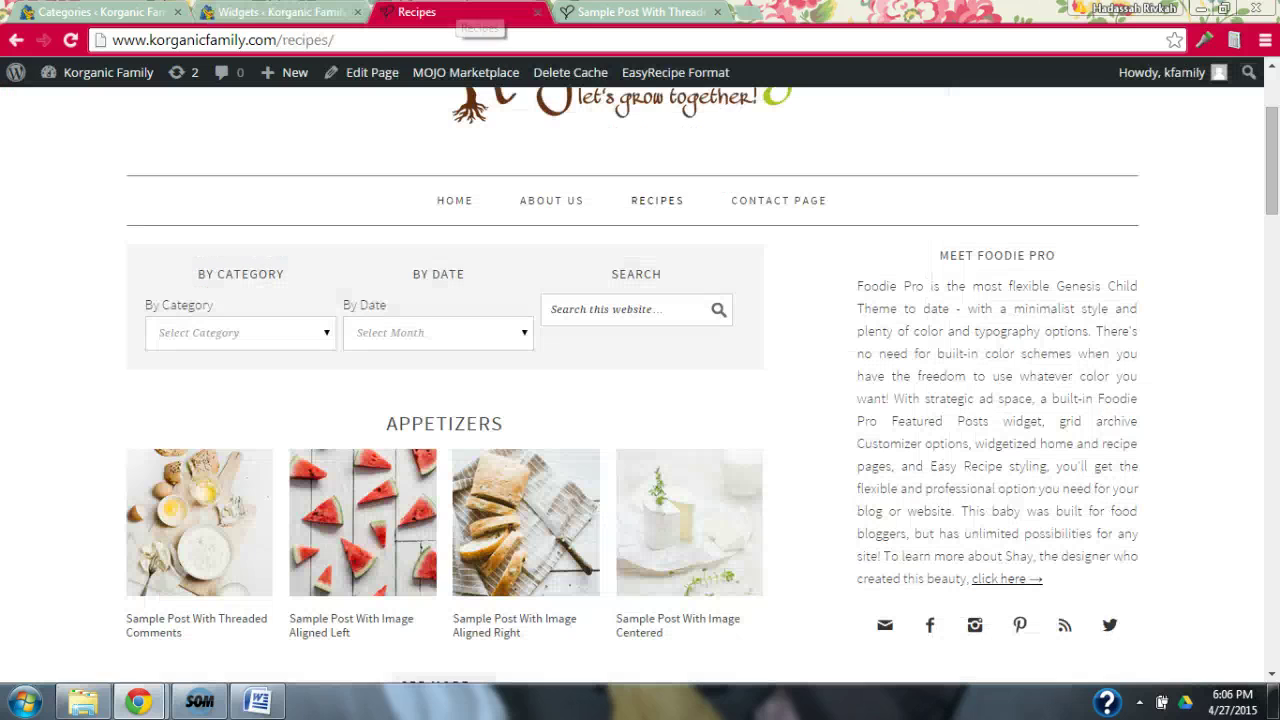
left_click(70, 42)
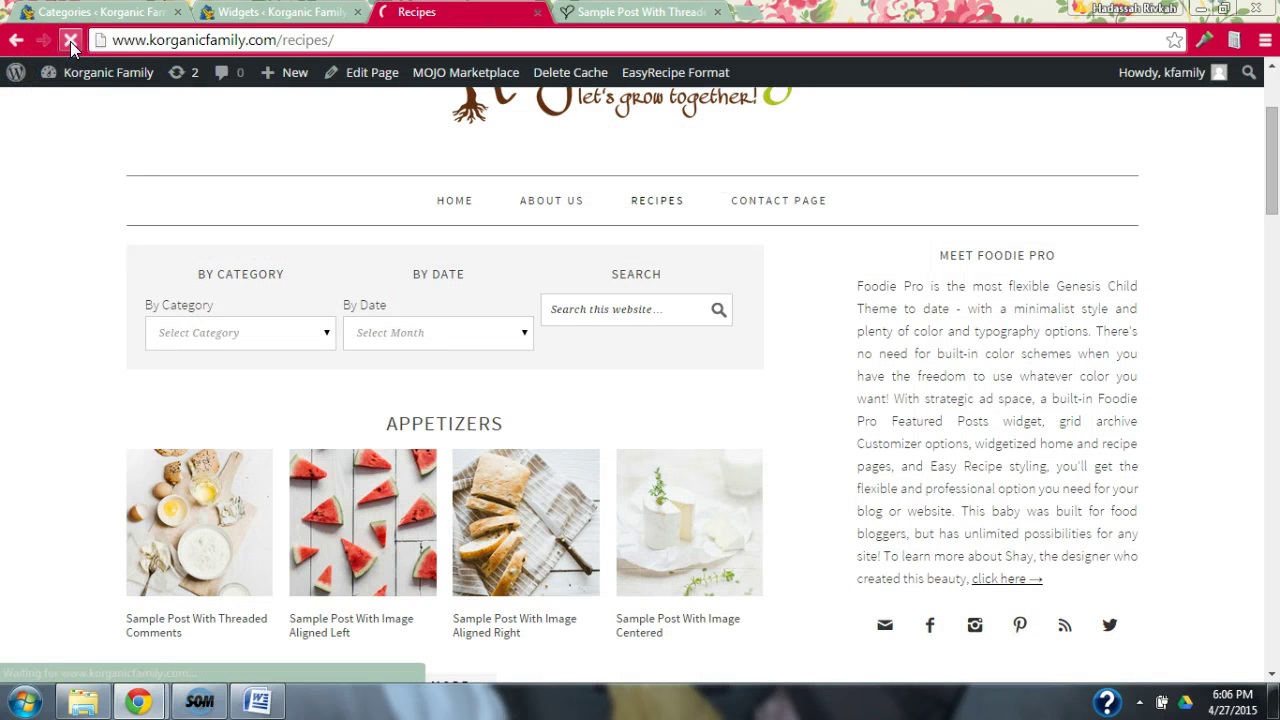
left_click(418, 400)
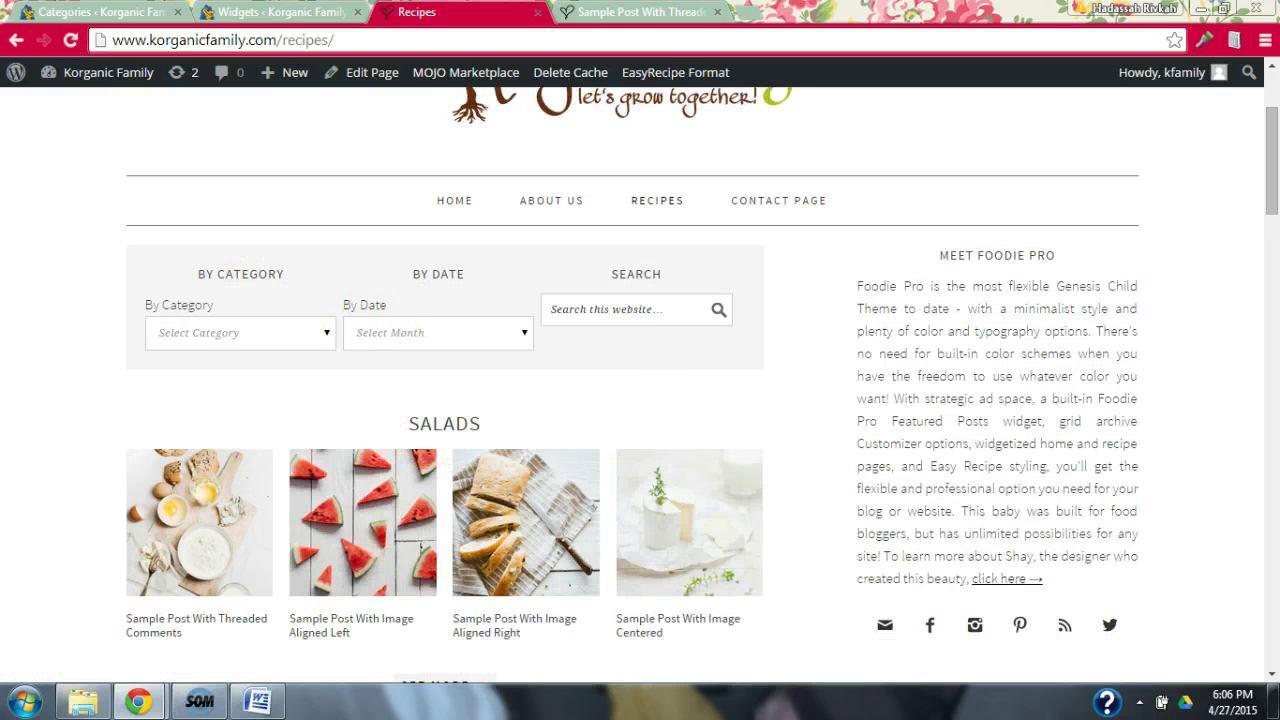
Compare the title and category settings of the Salads featured posts widget with its section on the live Recipes page.
left_click(330, 12)
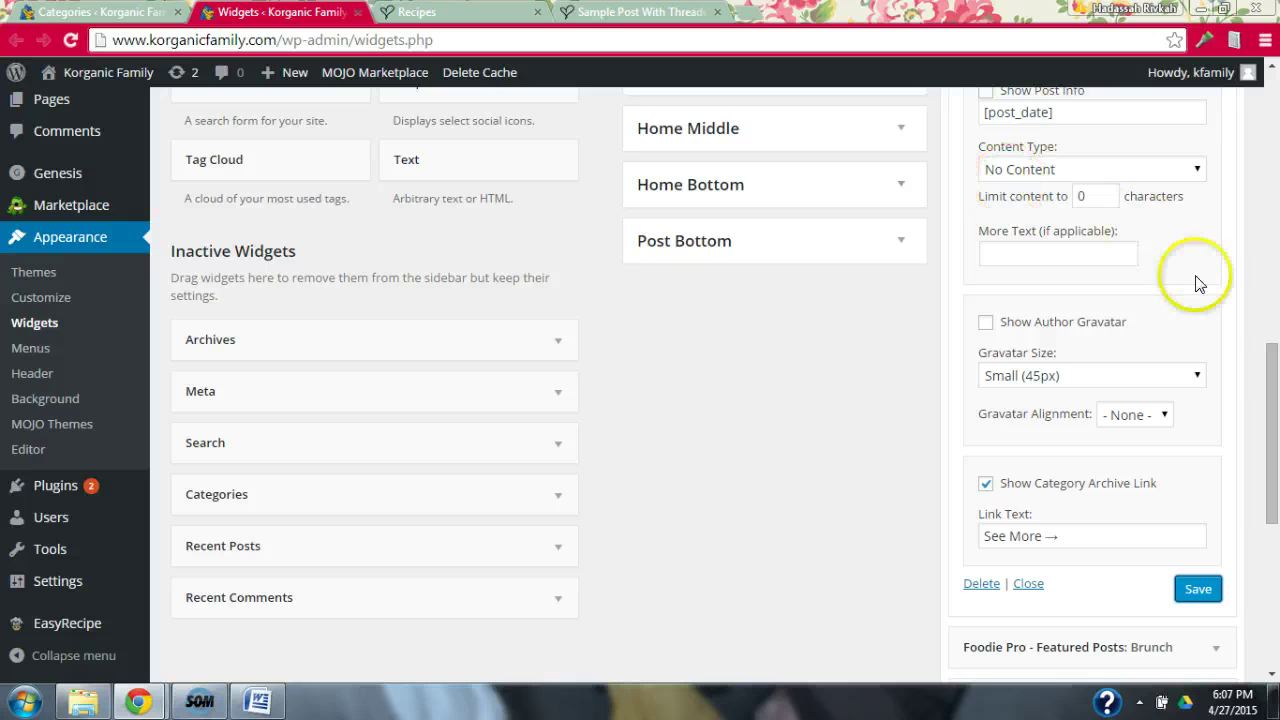
left_click_drag(1271, 386, 1276, 135)
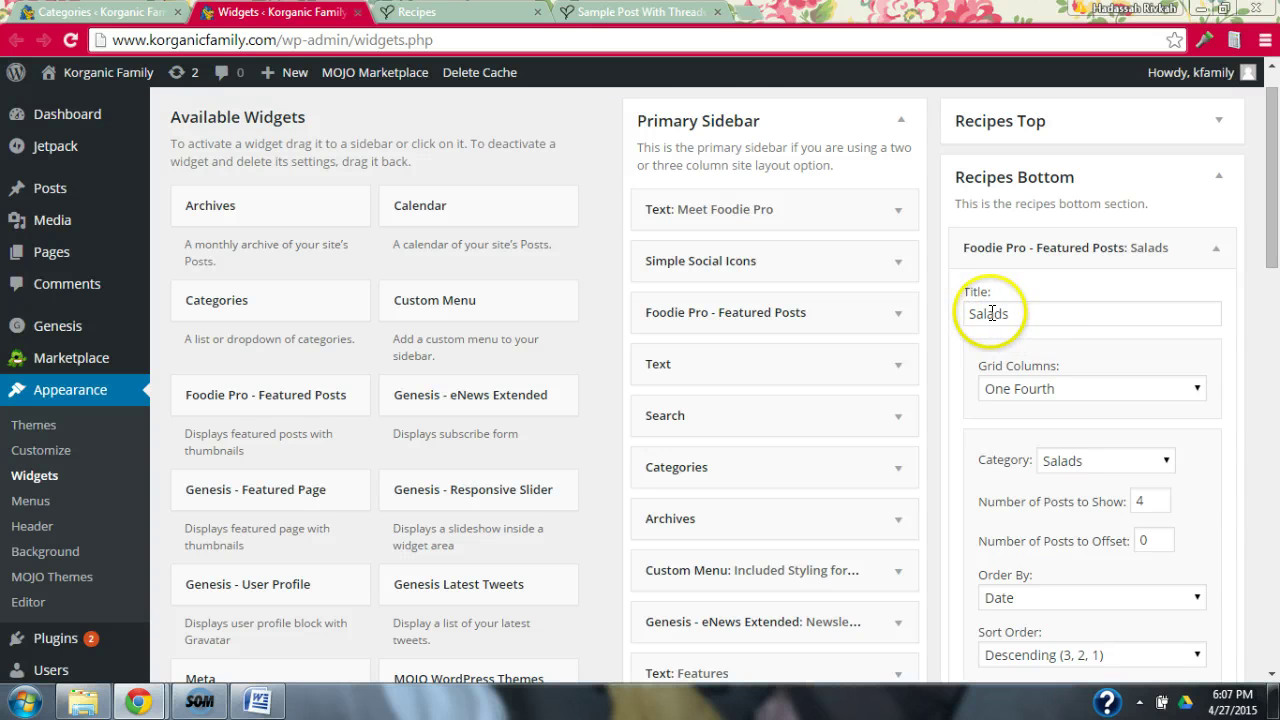
left_click(448, 14)
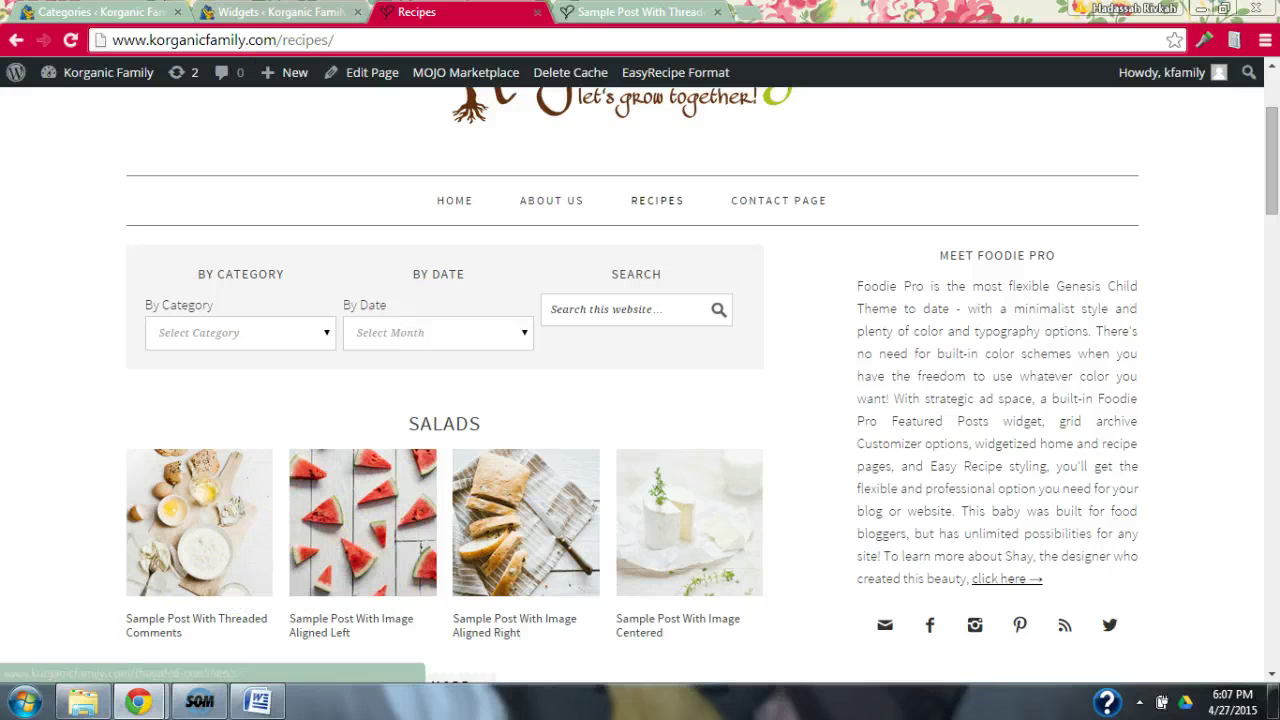
left_click(295, 10)
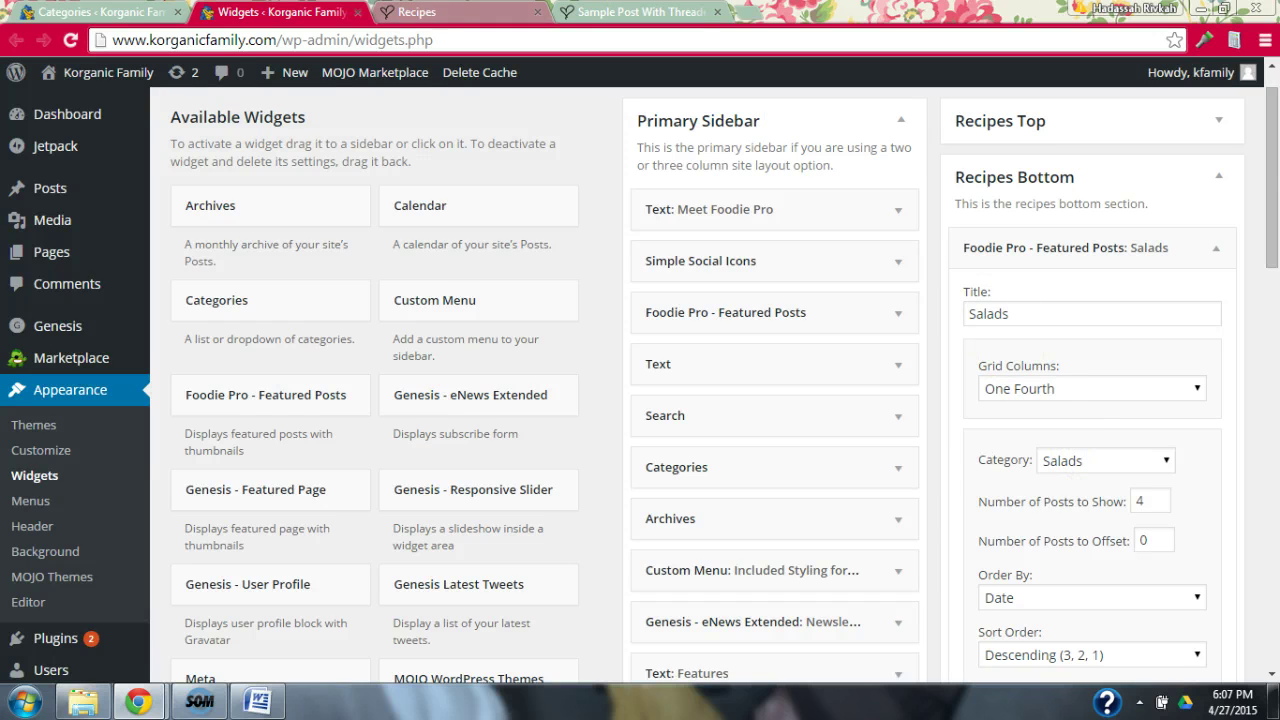
left_click(455, 12)
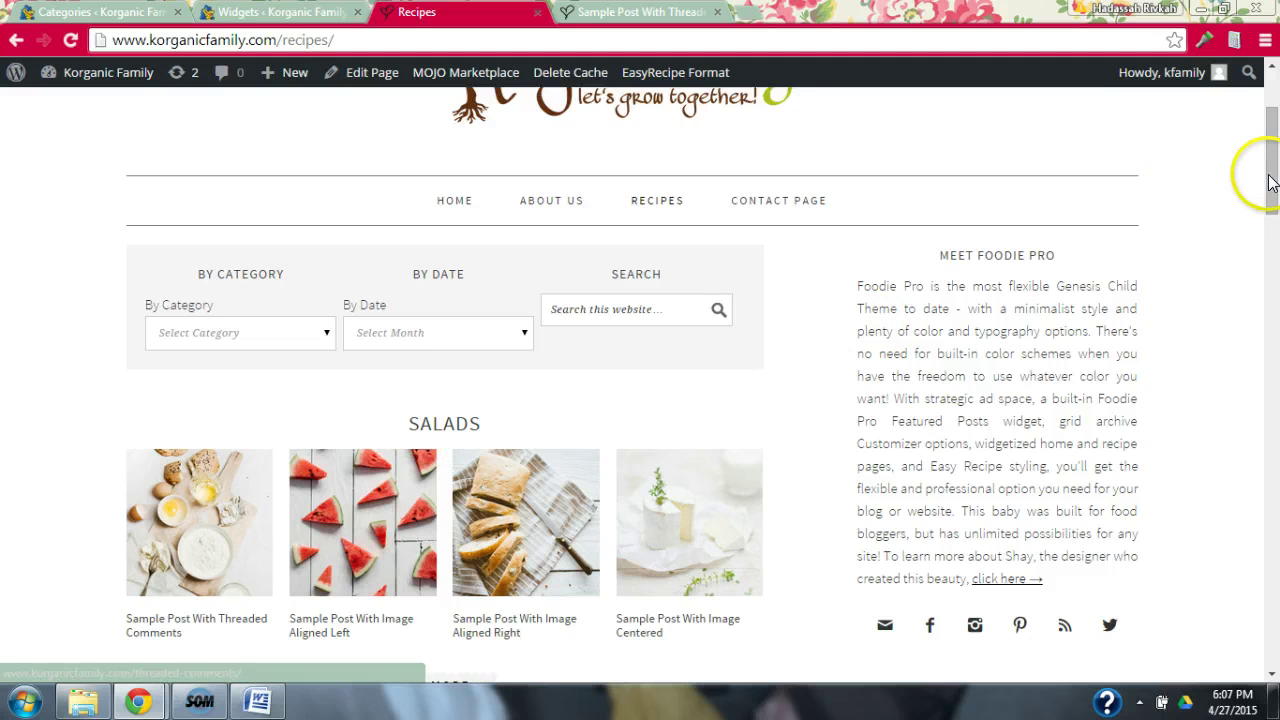
mouse_move(1275, 178)
left_mouse_down()
mouse_move(1274, 660)
mouse_move(1250, 120)
mouse_move(1268, 200)
left_mouse_up()
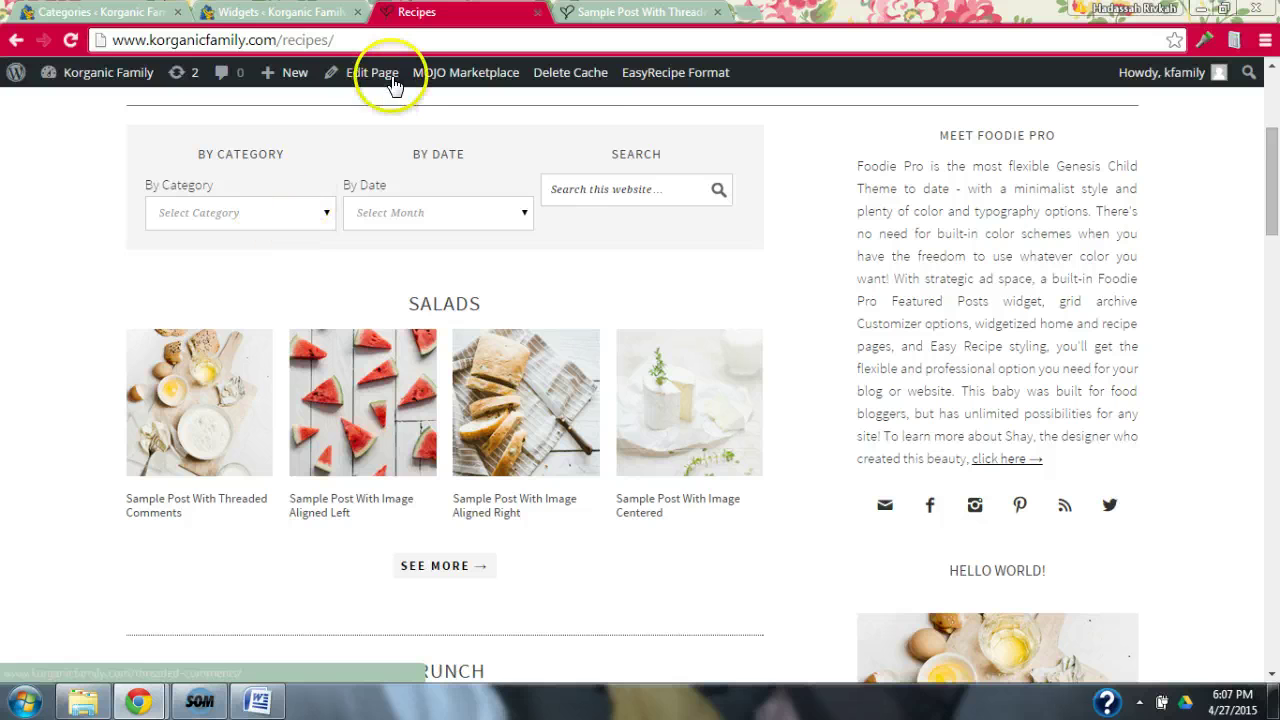
Locate Cocktail Parties in the category list, and expand the Cocktail Parties featured posts widget under Recipes Bottom to view its settings.
left_click(280, 12)
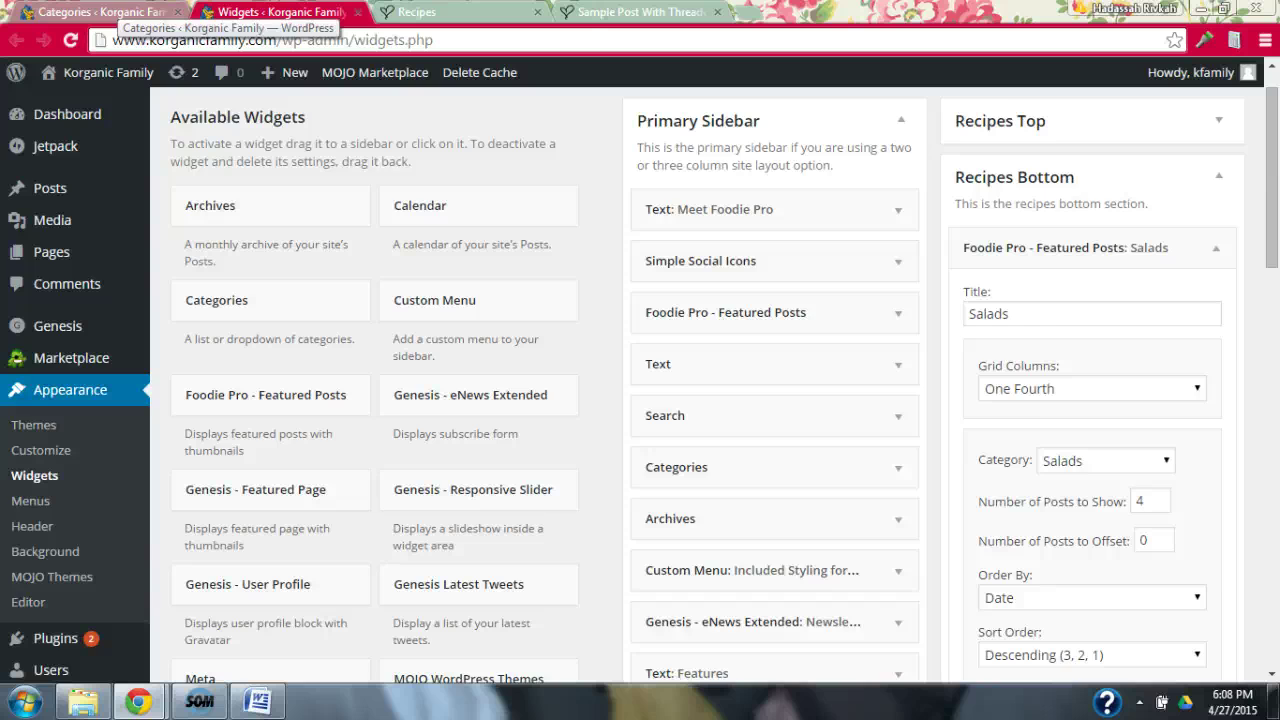
left_click(100, 12)
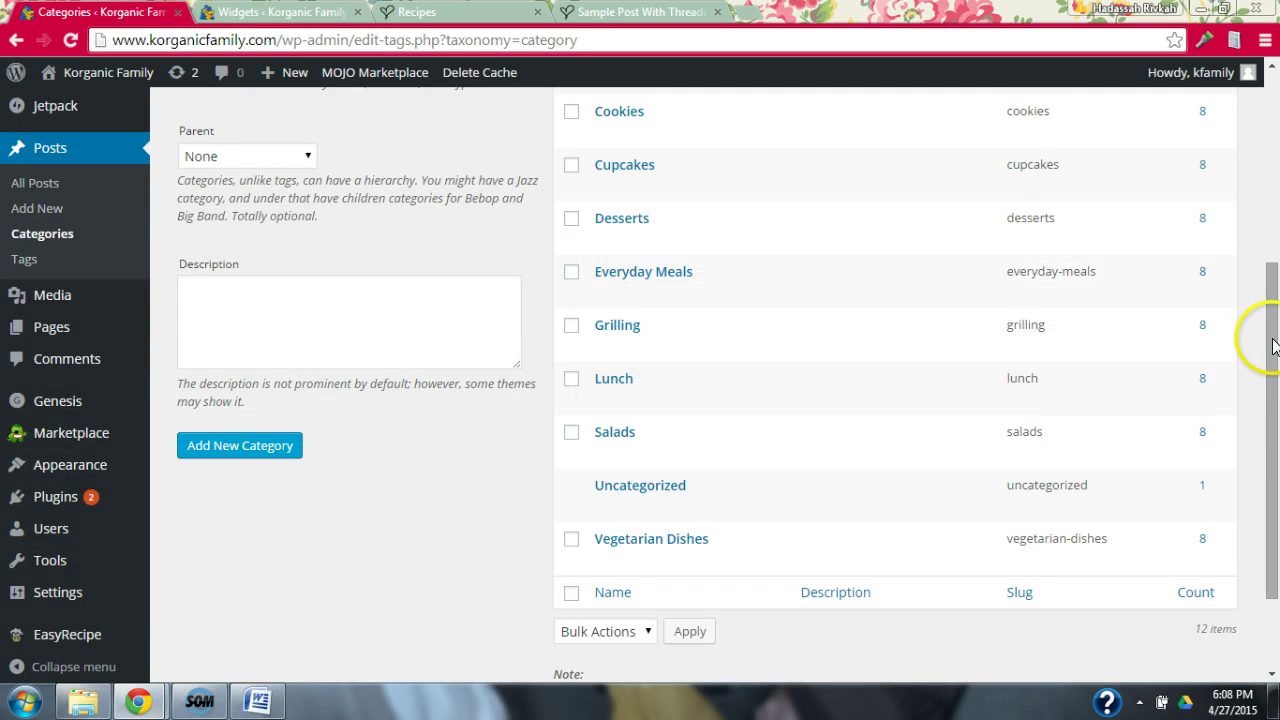
left_click_drag(1273, 345, 1257, 200)
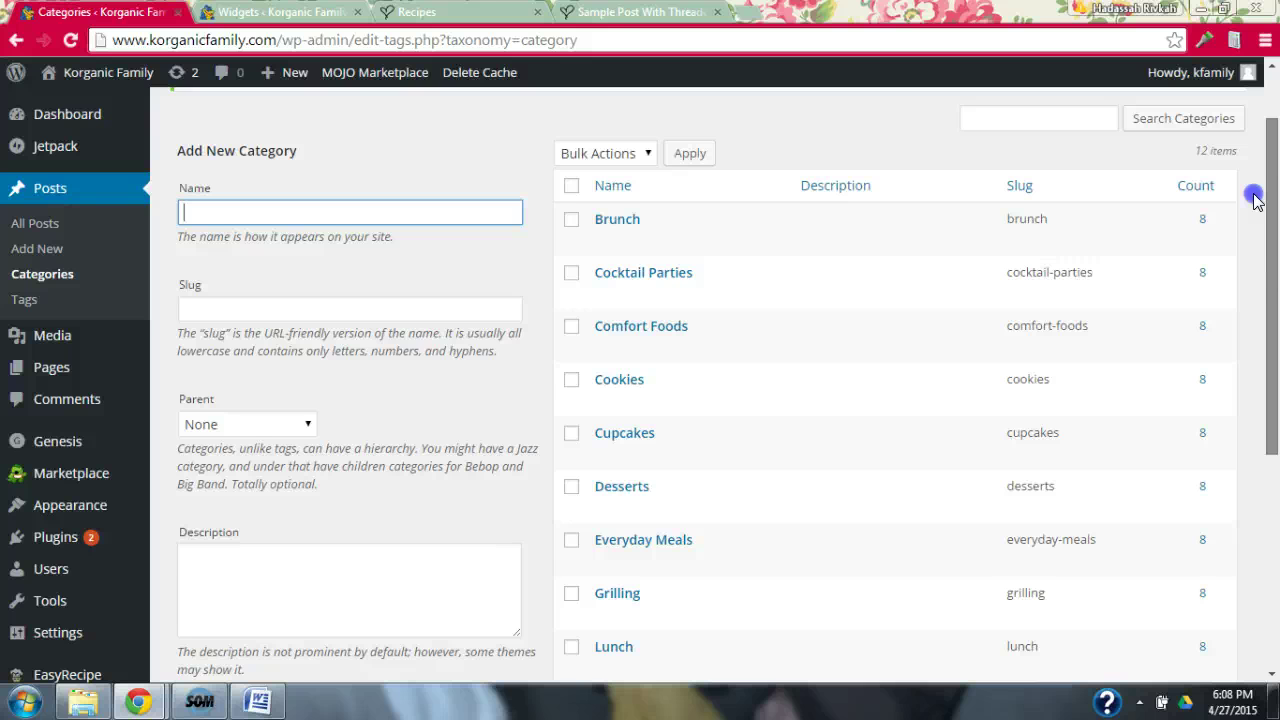
mouse_move(1257, 205)
left_mouse_down()
mouse_move(1266, 294)
mouse_move(1266, 200)
left_mouse_up()
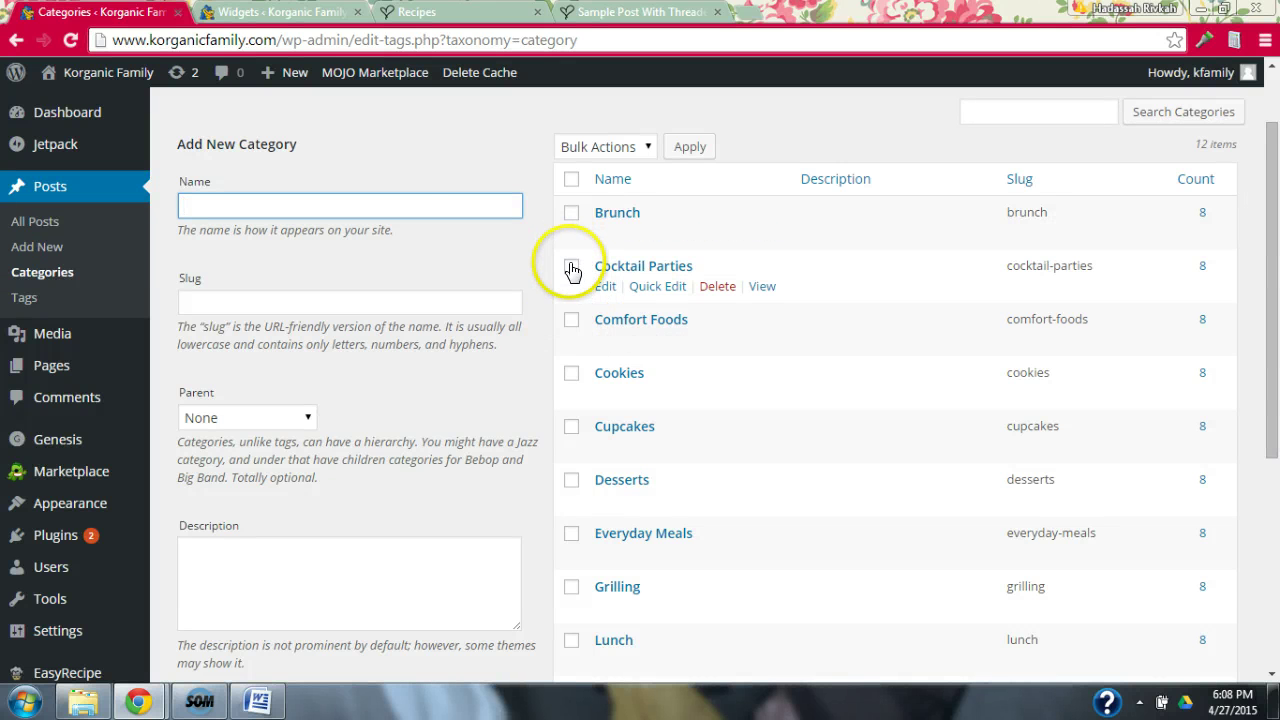
left_click(275, 11)
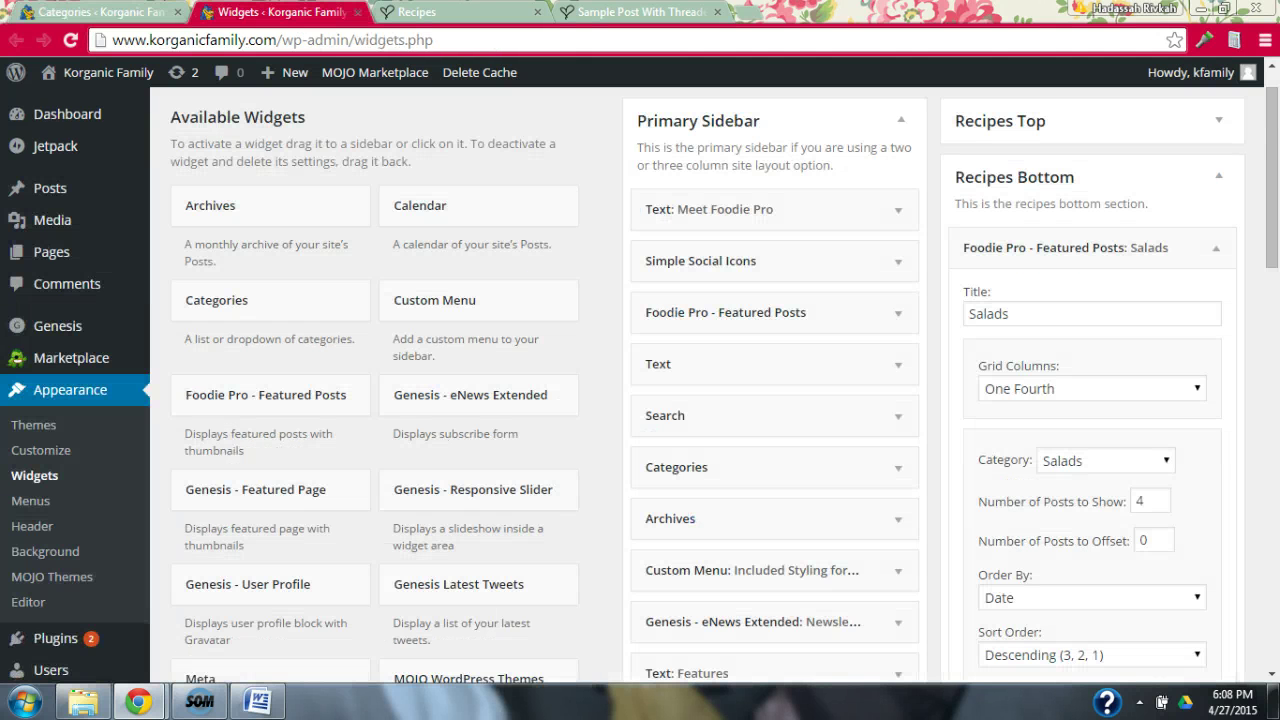
left_click(1212, 250)
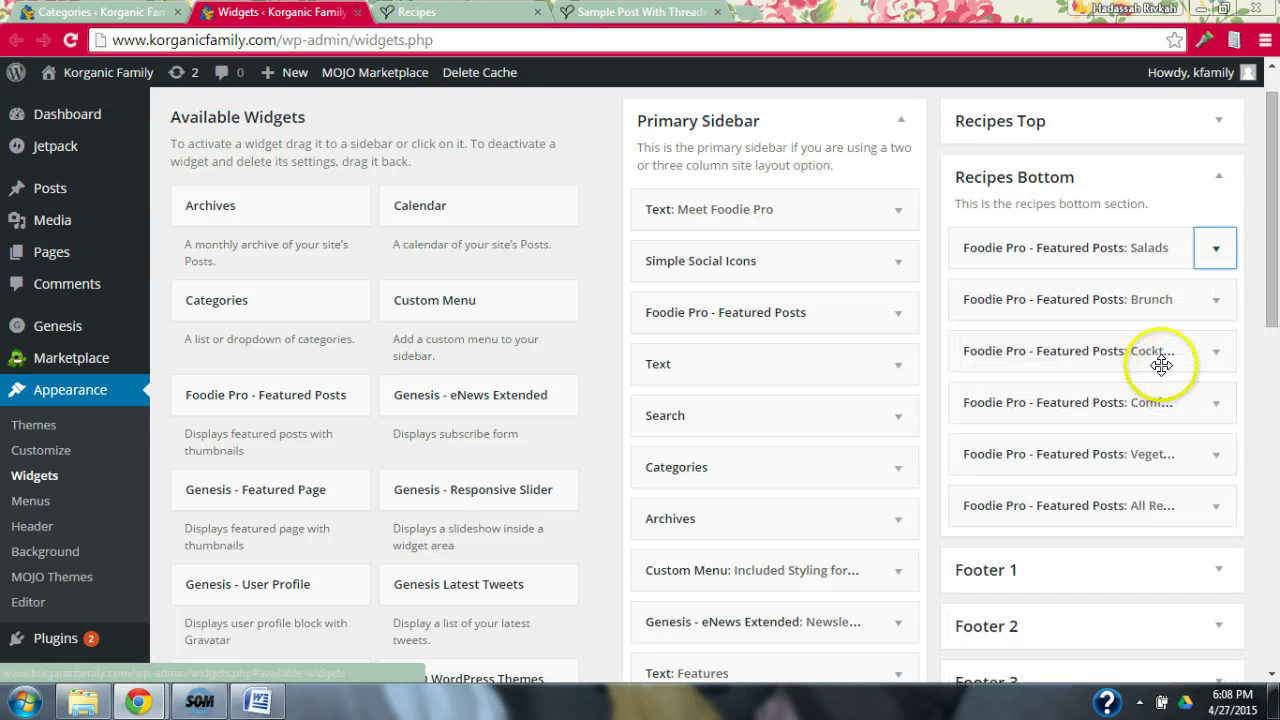
left_click(1215, 353)
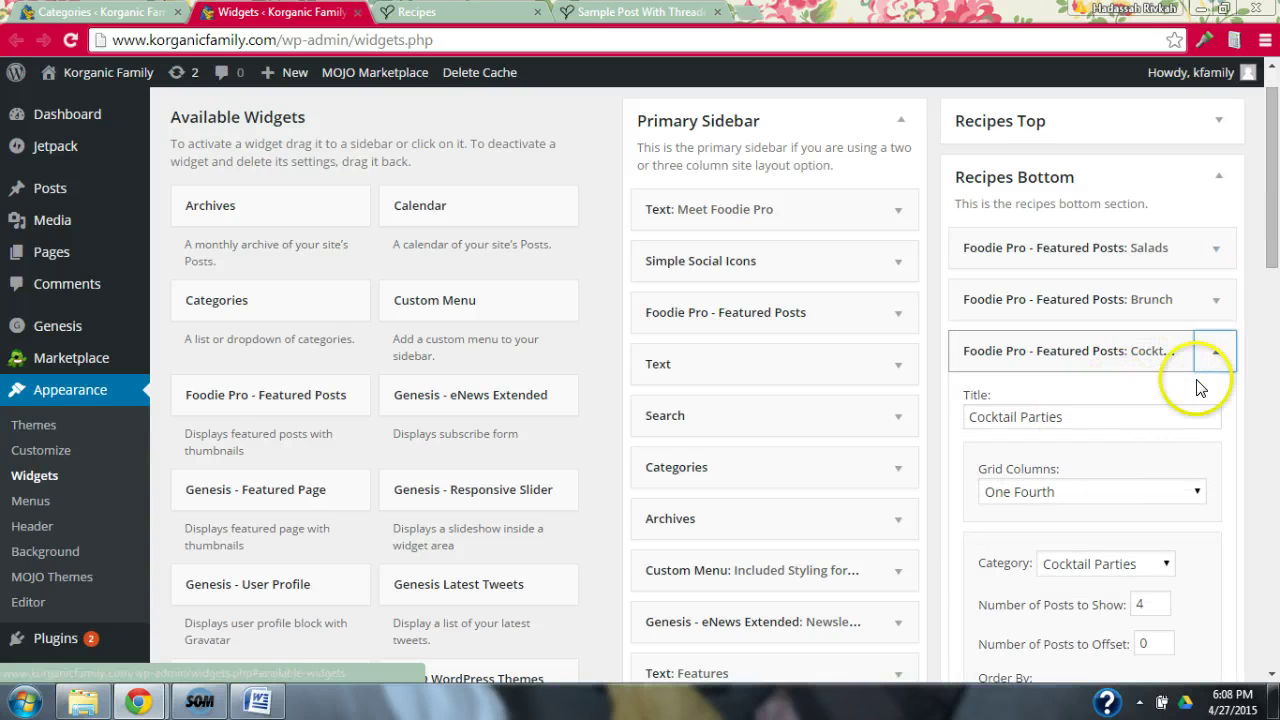
Delete the Cocktail Parties category from the Categories page with the Delete bulk action.
key("ctrl+shift+Tab")
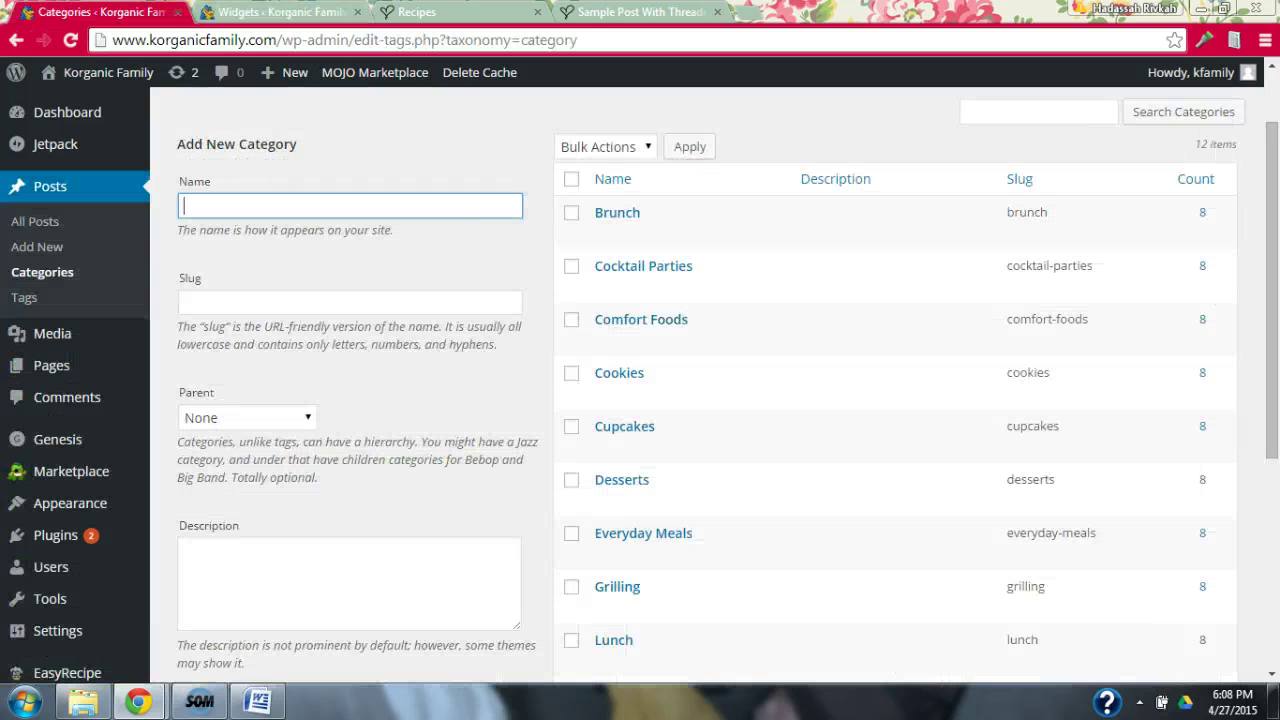
left_click(570, 270)
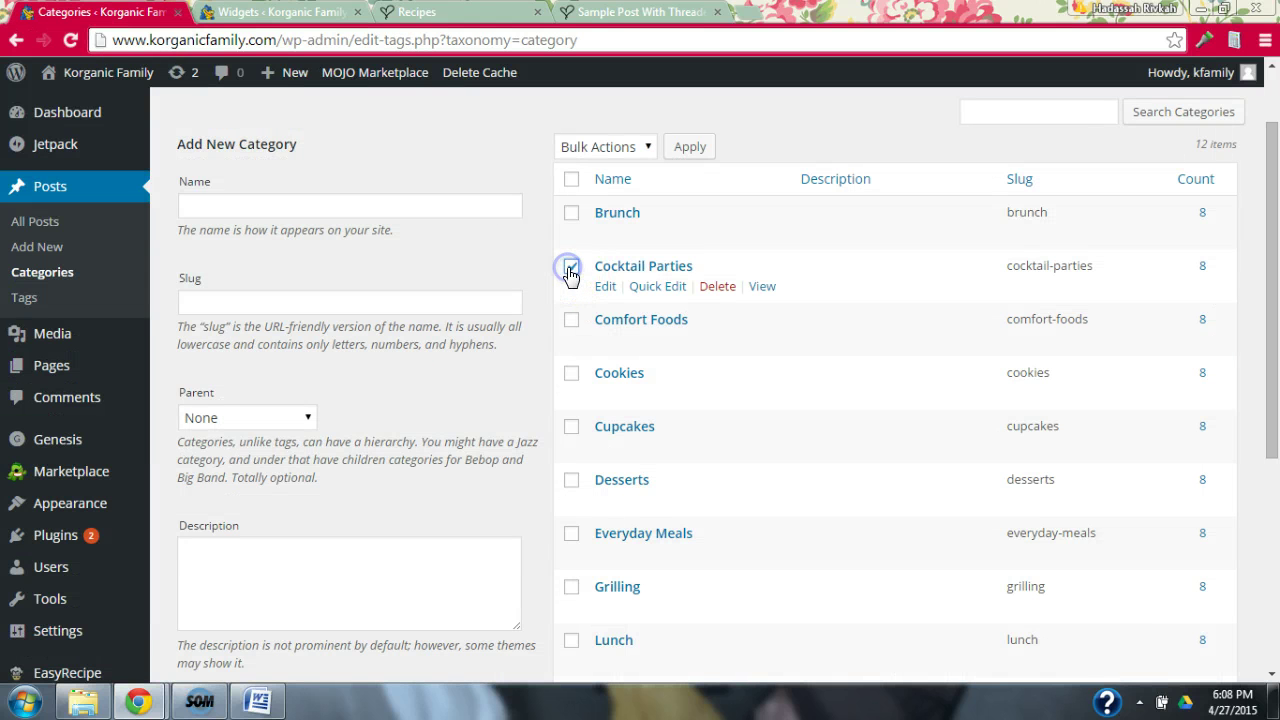
left_click(1277, 257)
left_click_drag(1277, 262, 1225, 208)
left_click(612, 234)
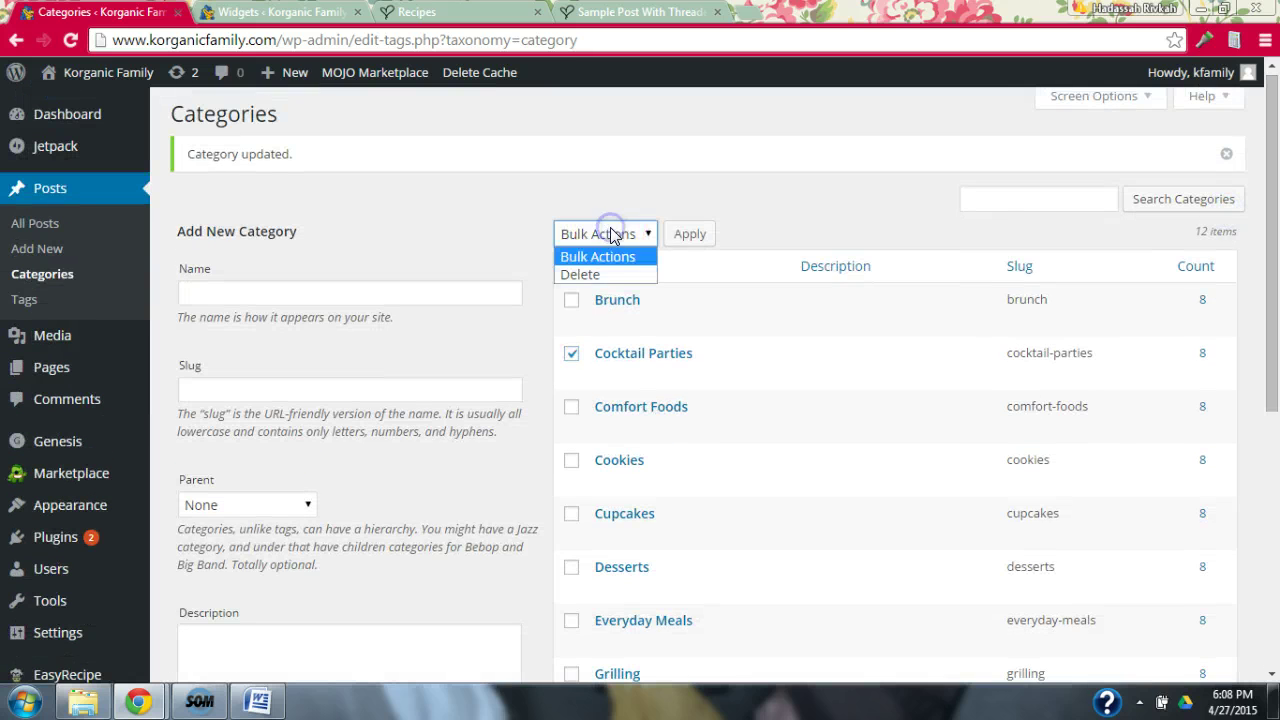
left_click(595, 273)
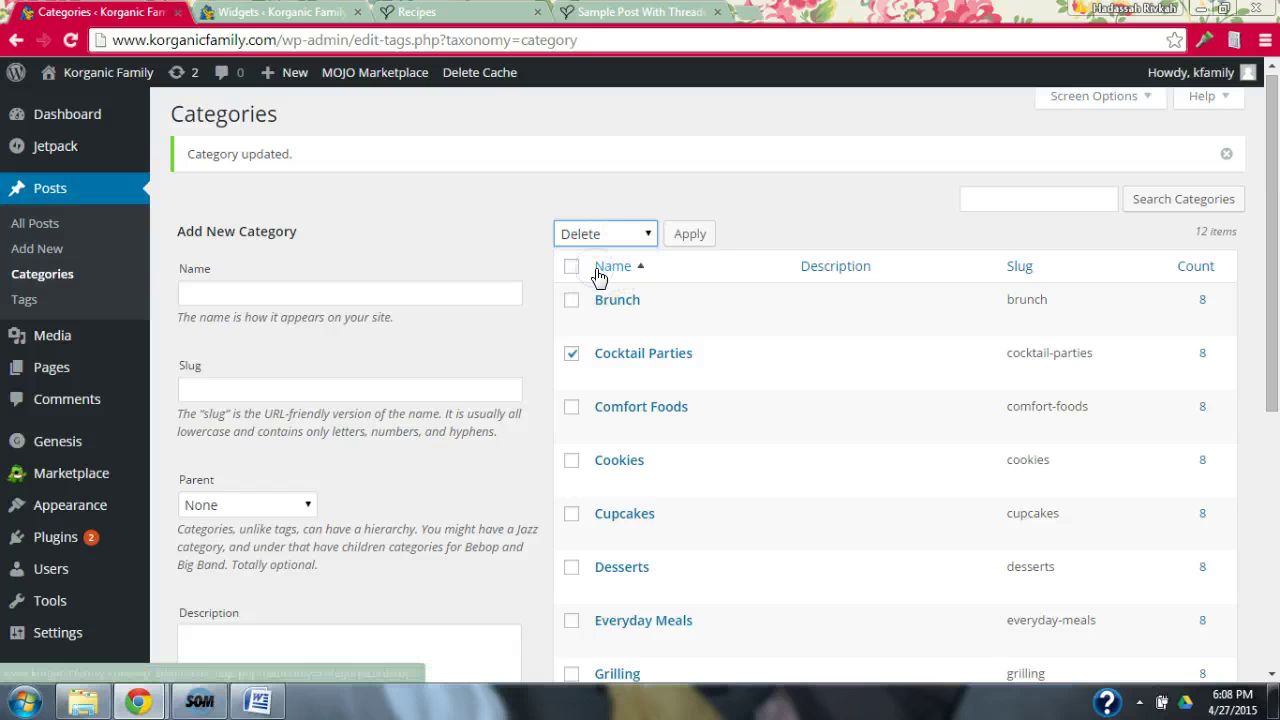
left_click(680, 237)
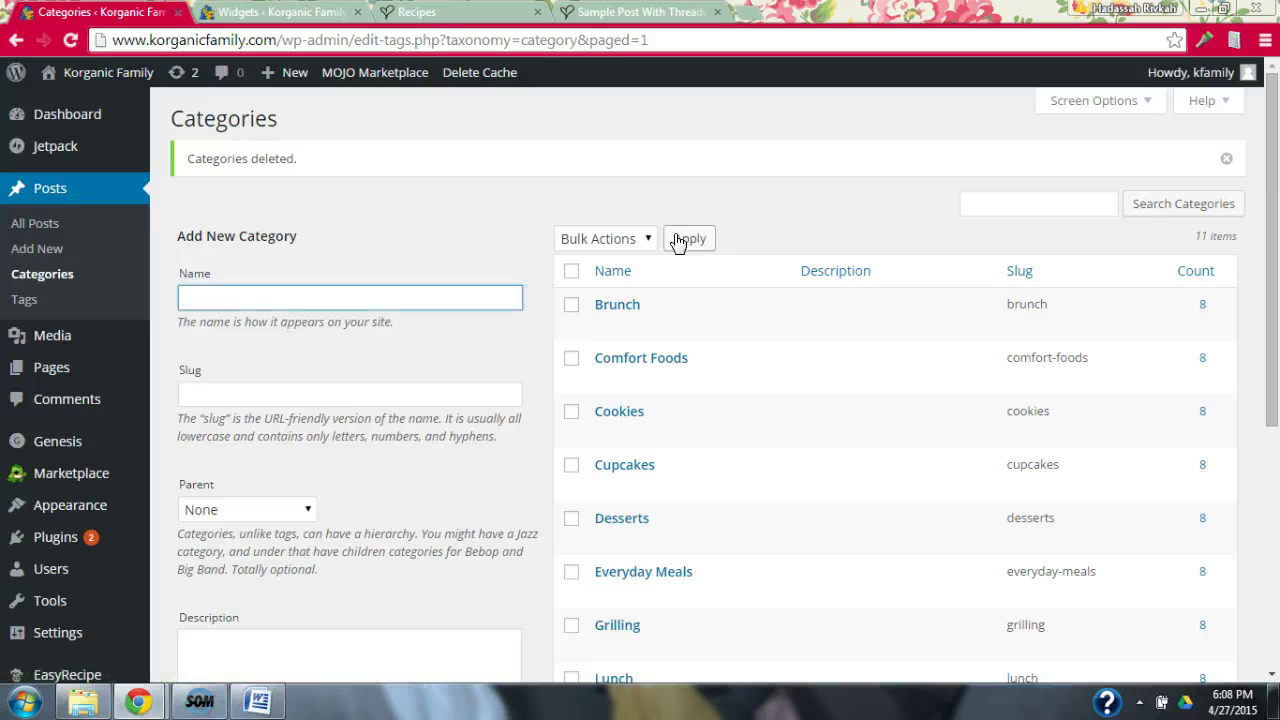
Reload the Widgets page and expand the Cocktail Parties featured posts widget under Recipes Bottom to check its category setting.
key("ctrl+3")
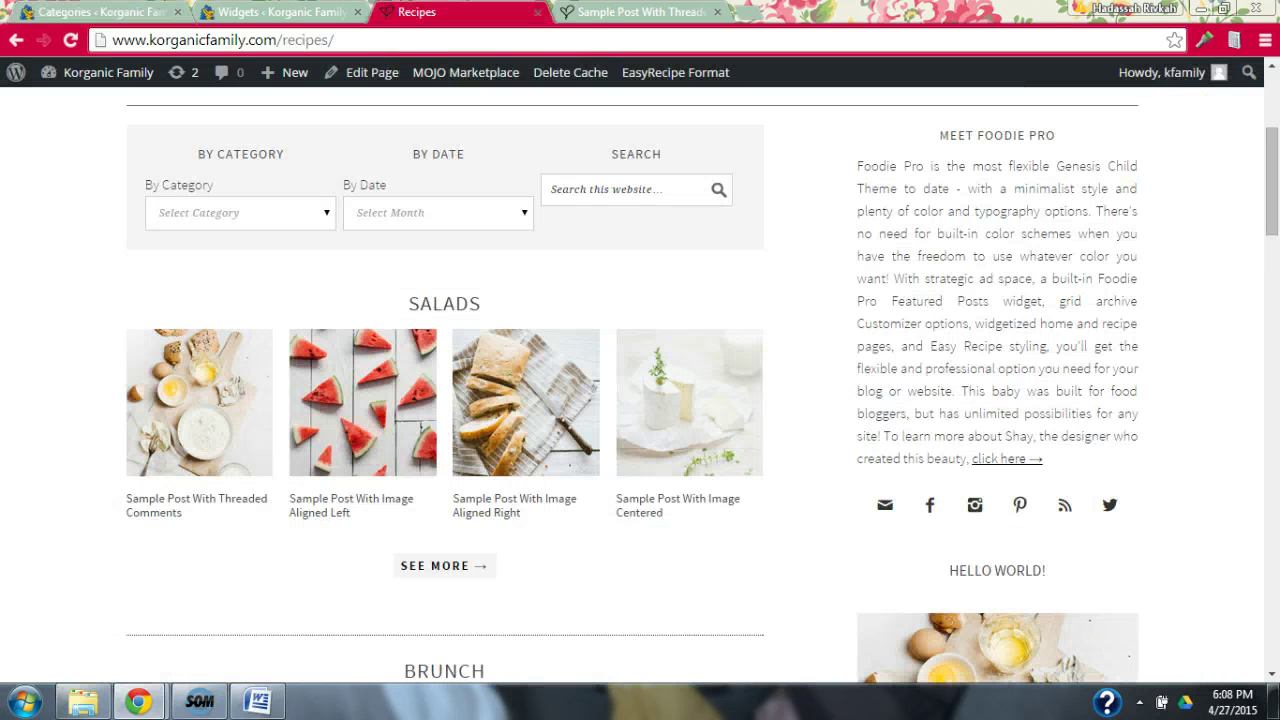
left_click(240, 12)
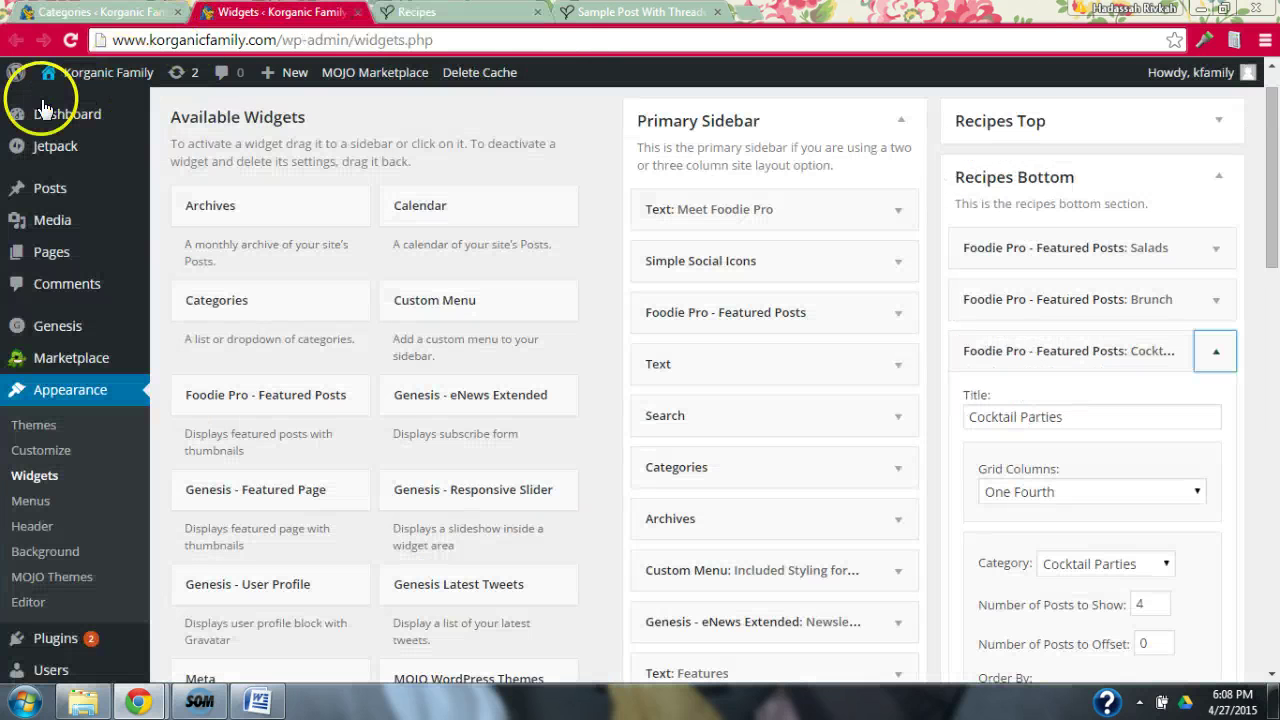
left_click(70, 40)
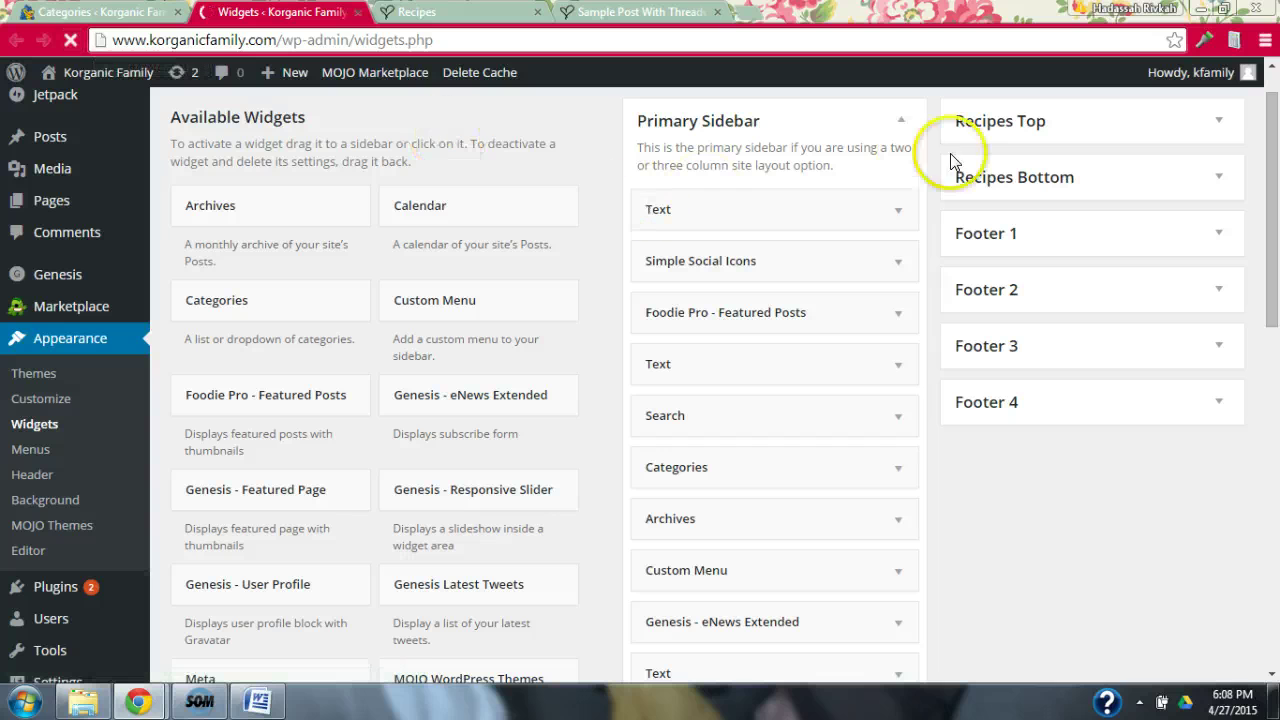
left_click(1008, 182)
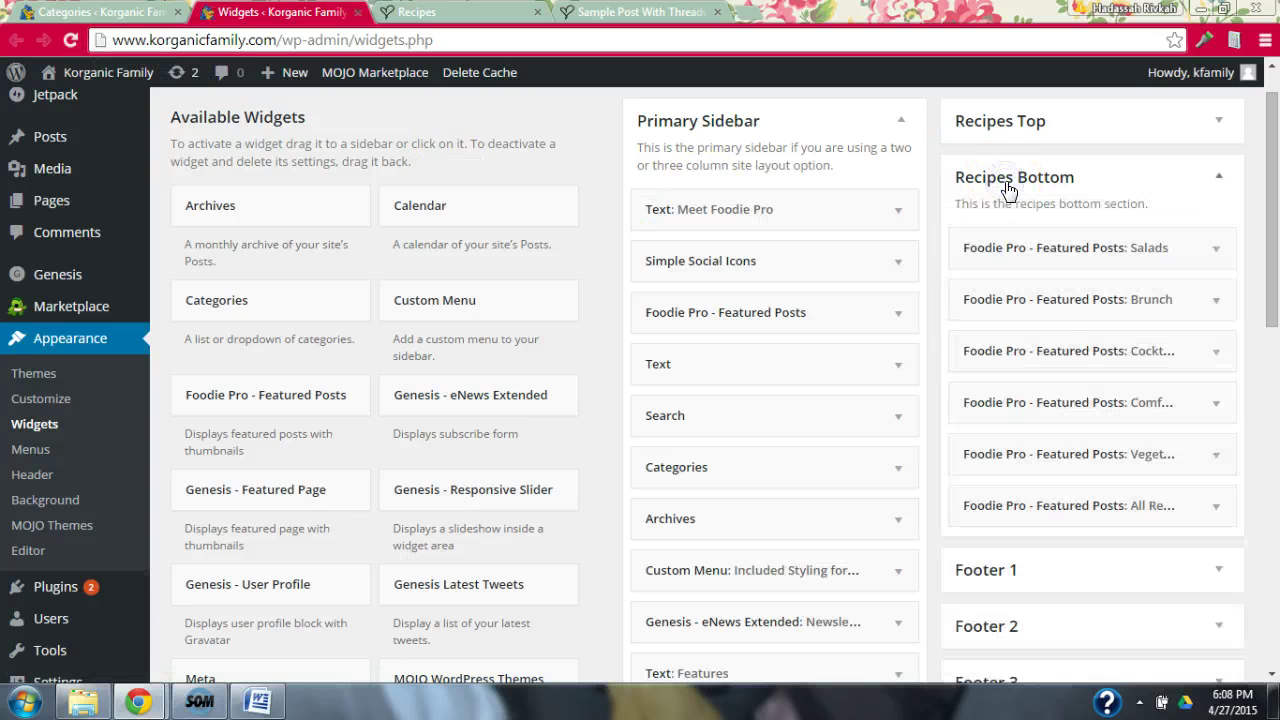
left_click(1215, 358)
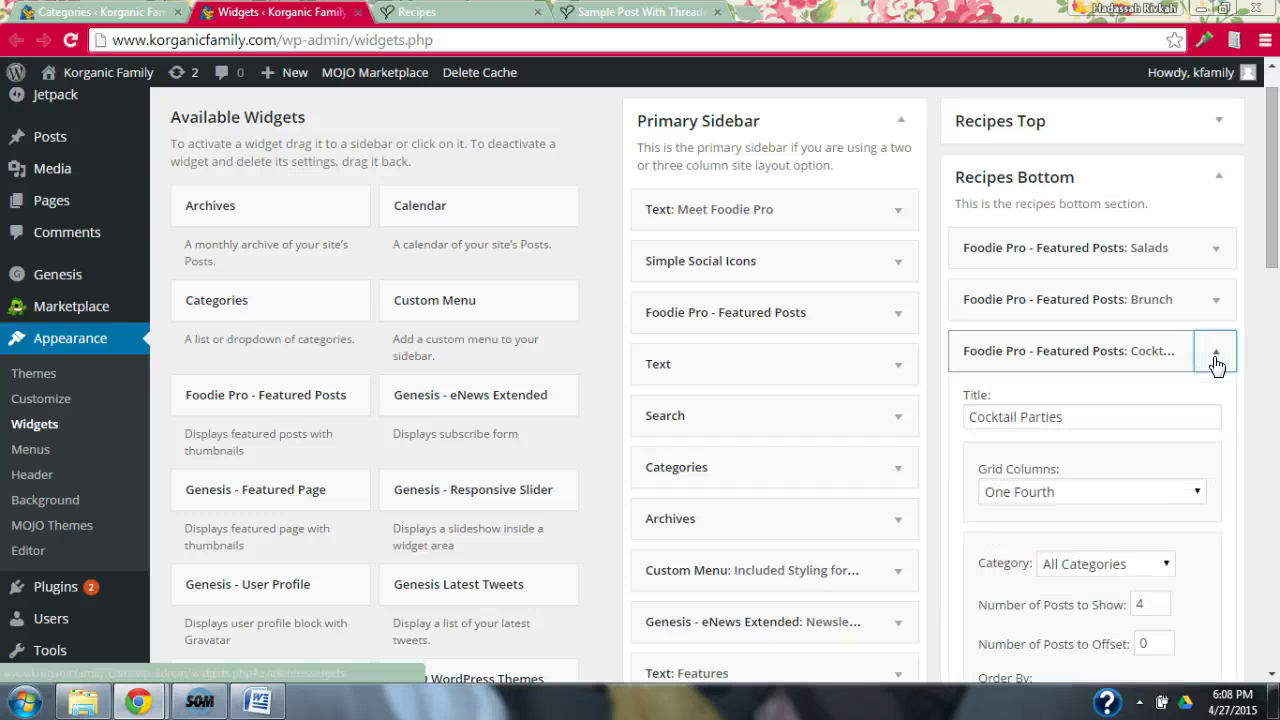
left_click_drag(1270, 263, 1273, 315)
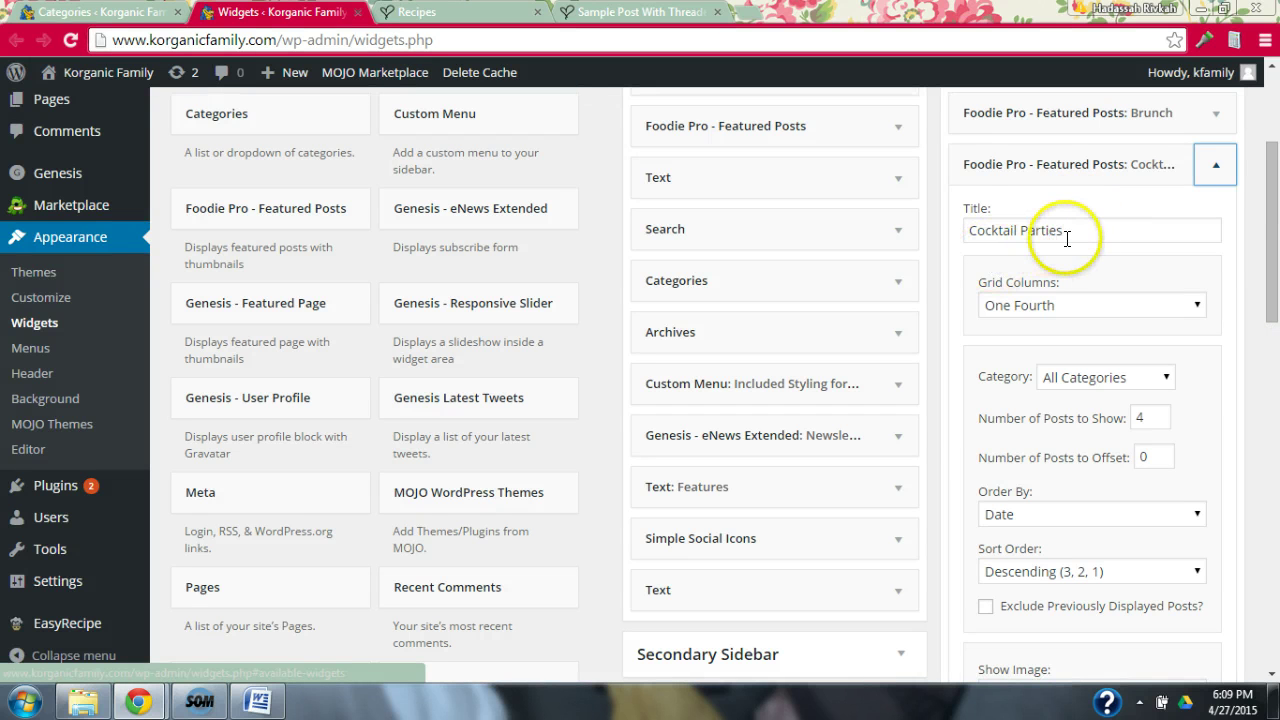
Look through the category choices offered in the Cocktail Parties featured posts widget.
left_click(1141, 381)
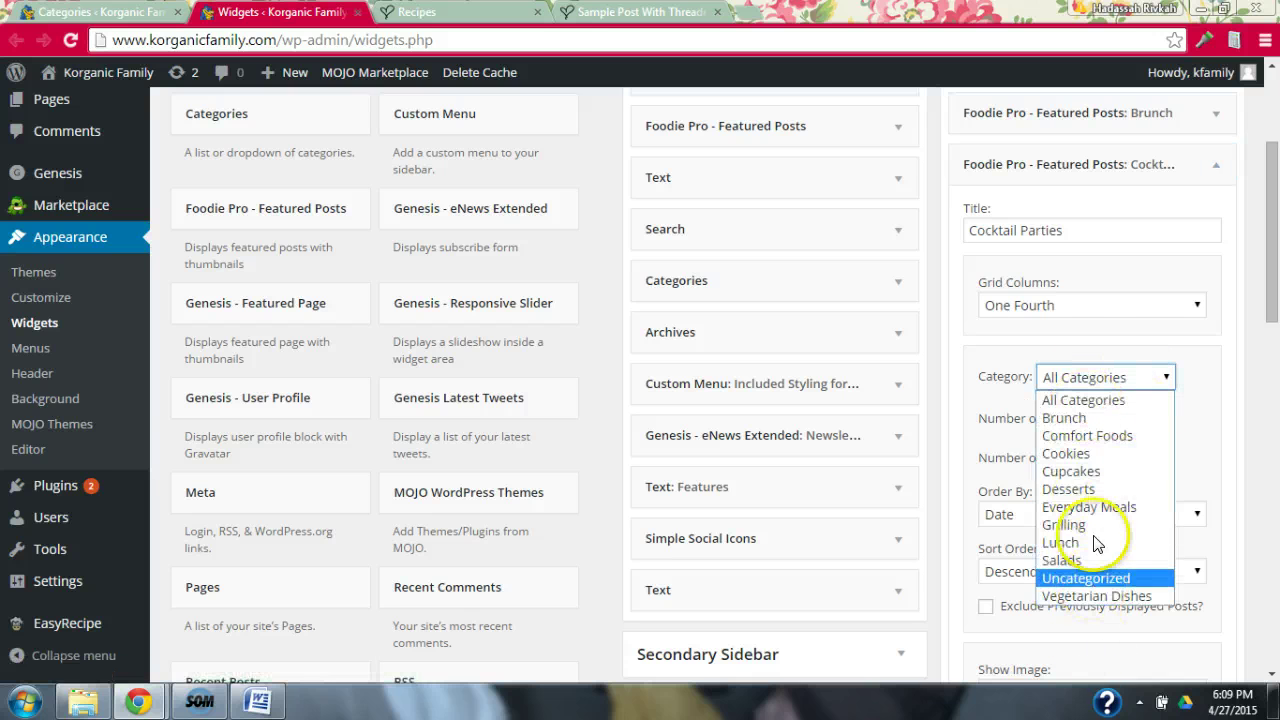
left_click(1086, 423)
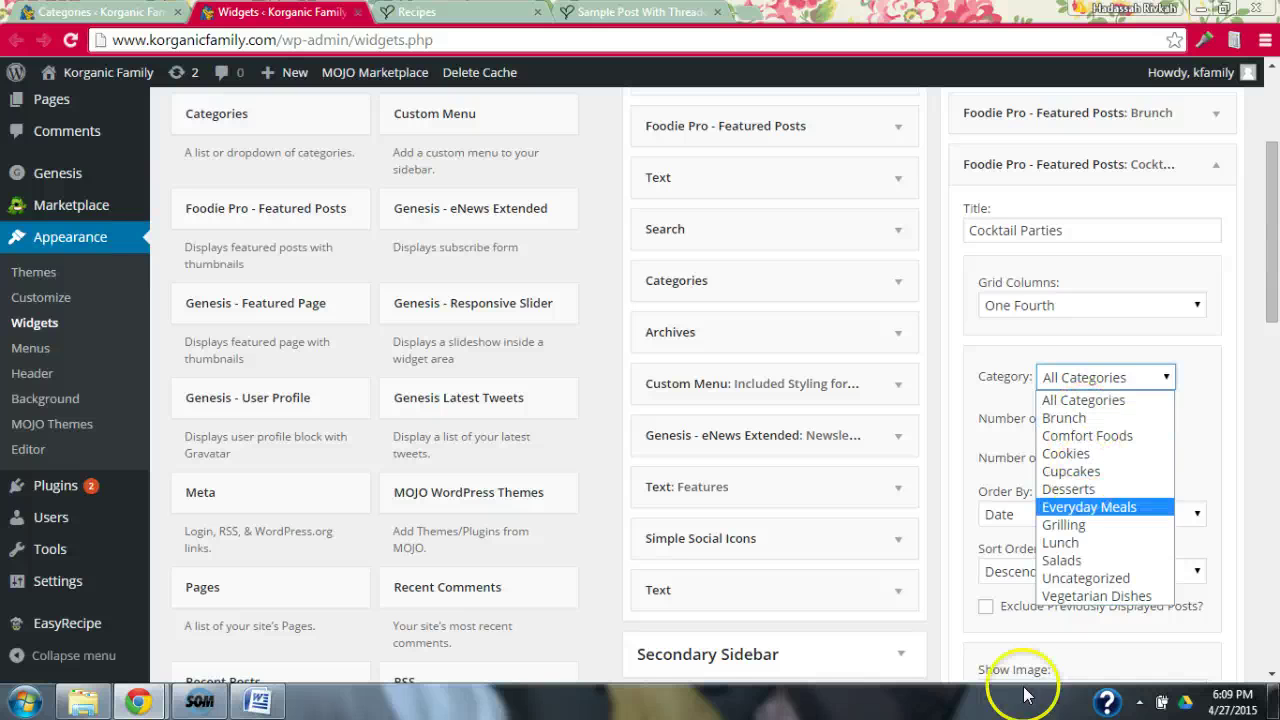
left_click(1179, 333)
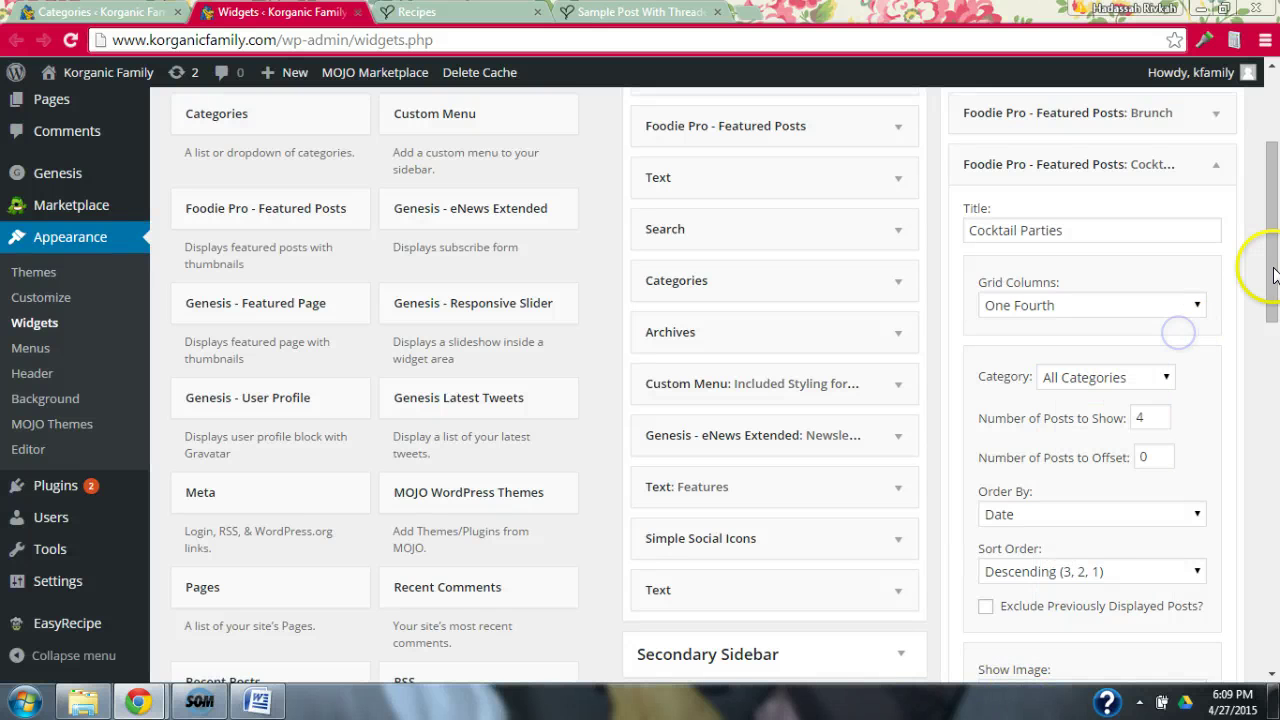
left_click_drag(1277, 262, 1276, 232)
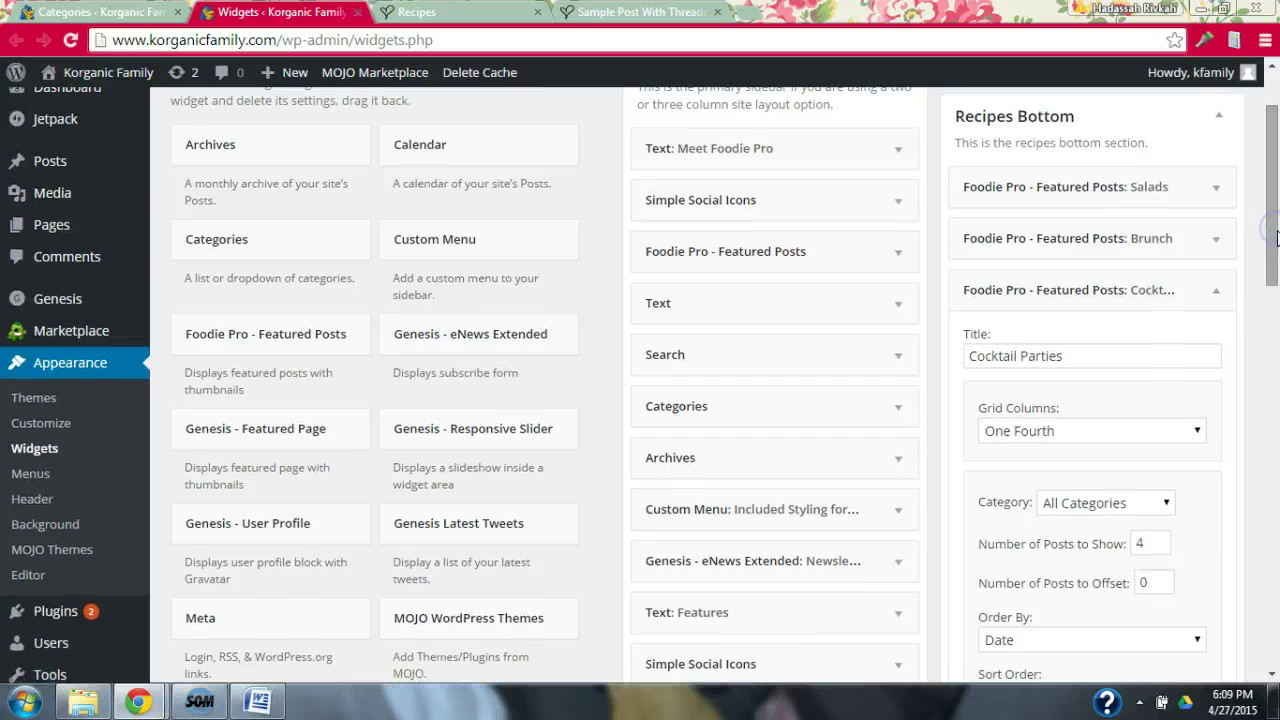
Reload the live Recipes page and check the posts shown in its Cocktail Parties section.
left_click(100, 12)
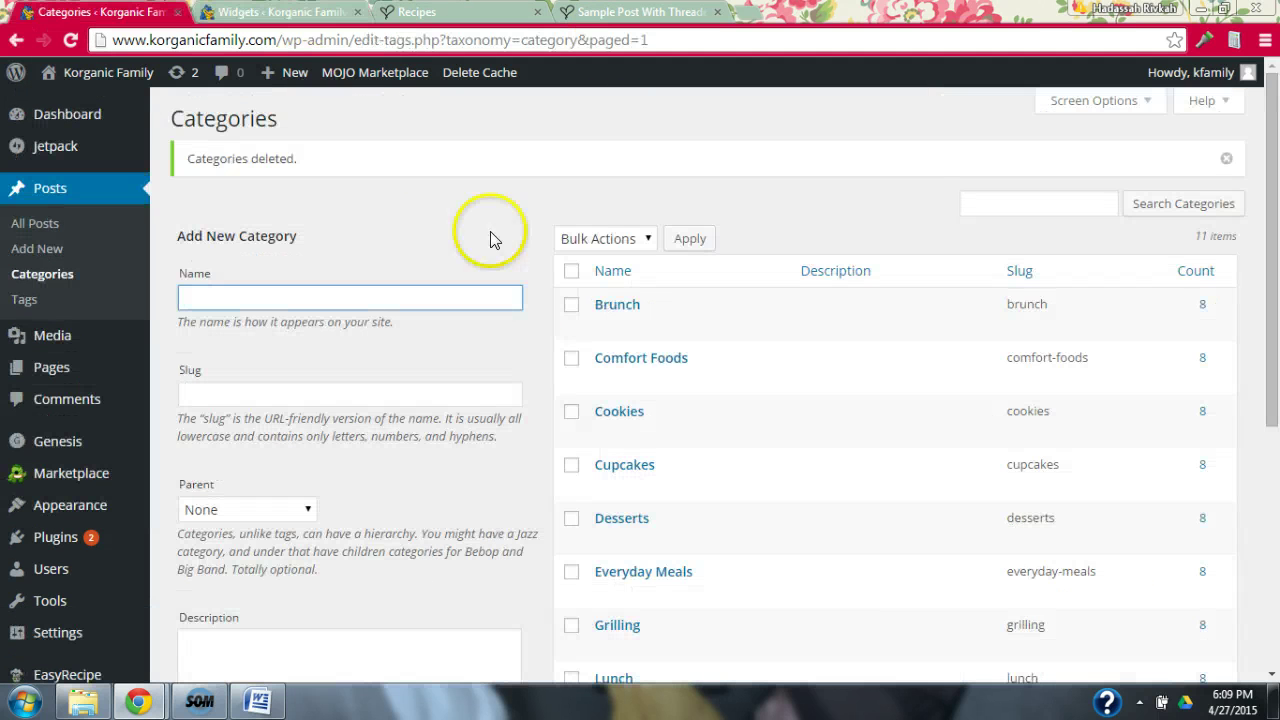
left_click(280, 12)
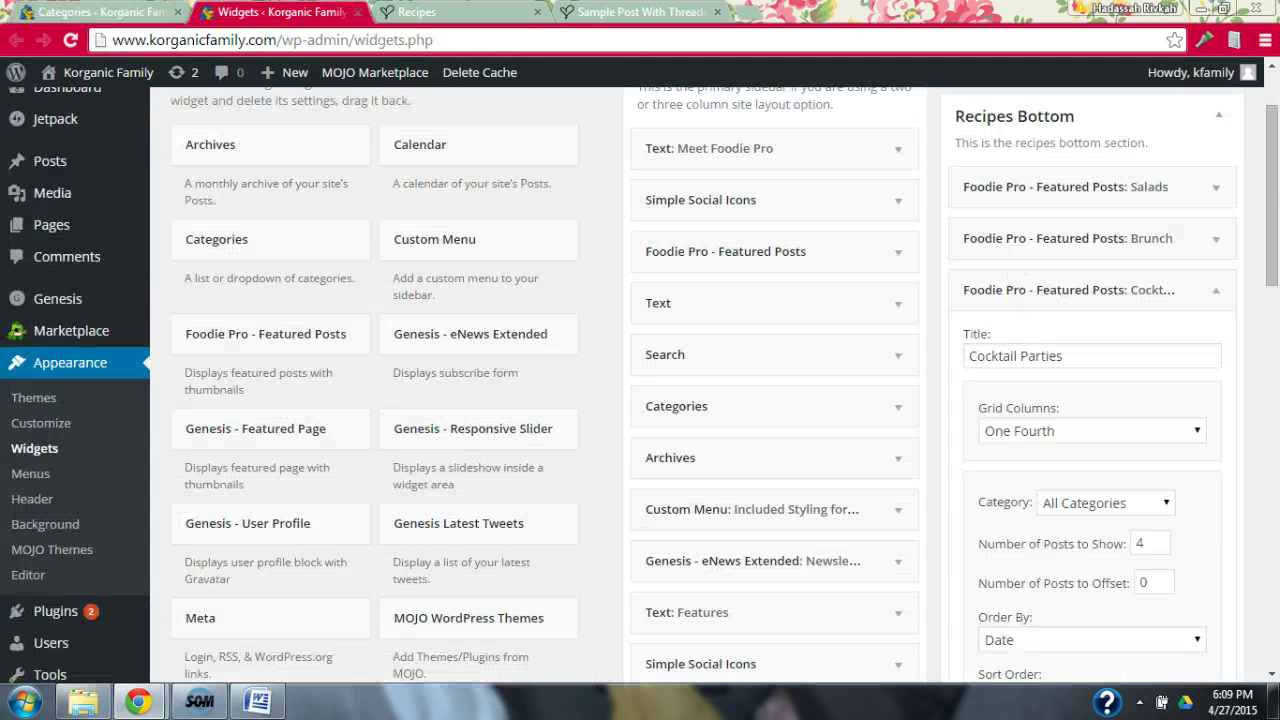
left_click(450, 12)
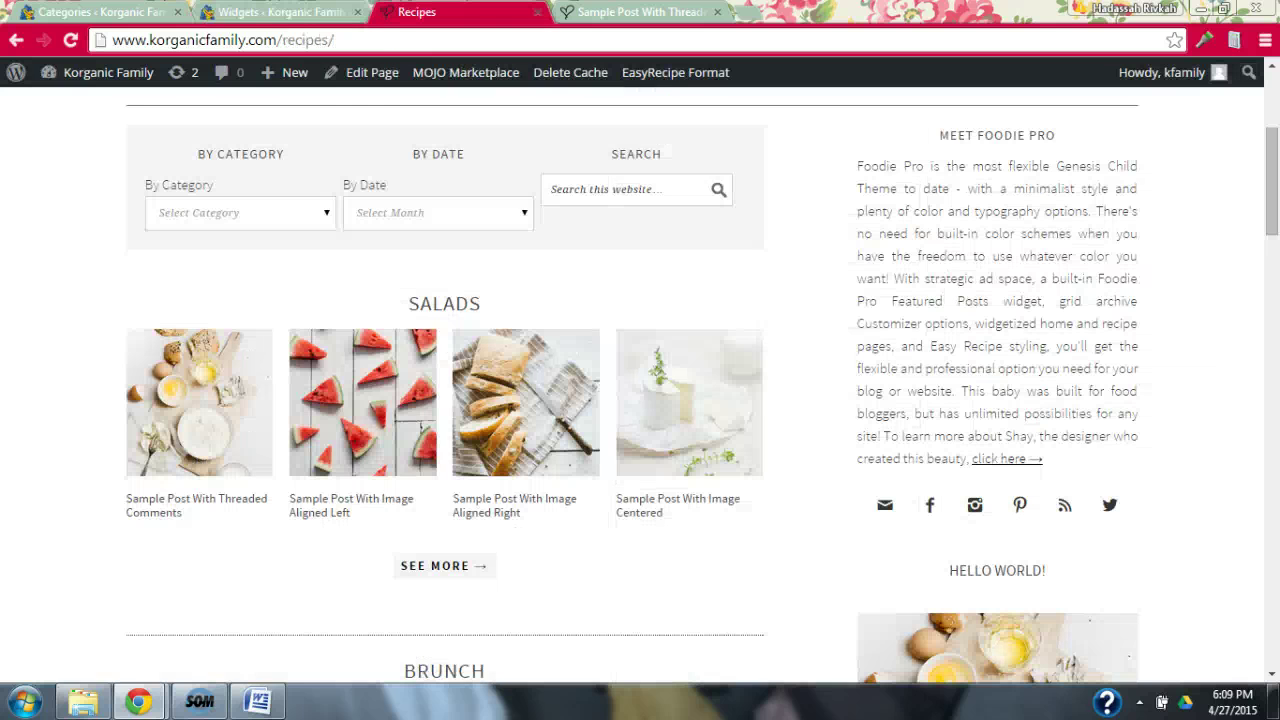
left_click_drag(1271, 177, 1276, 302)
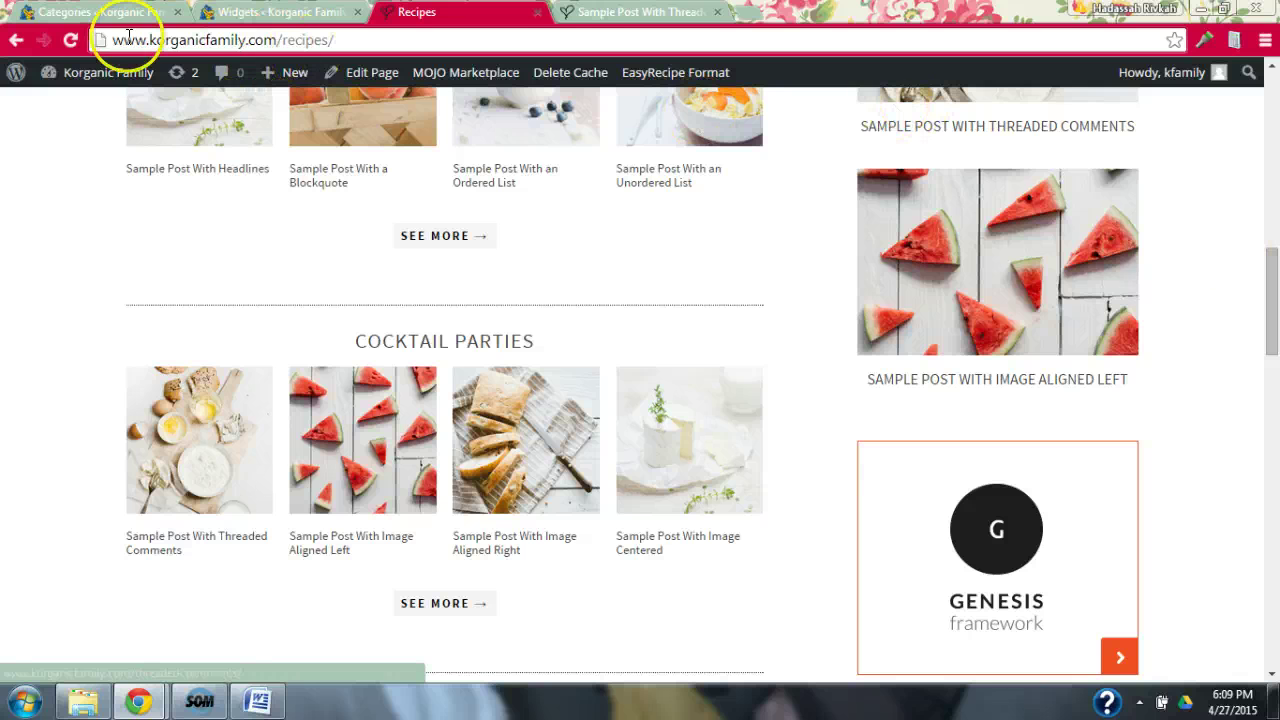
left_click(71, 42)
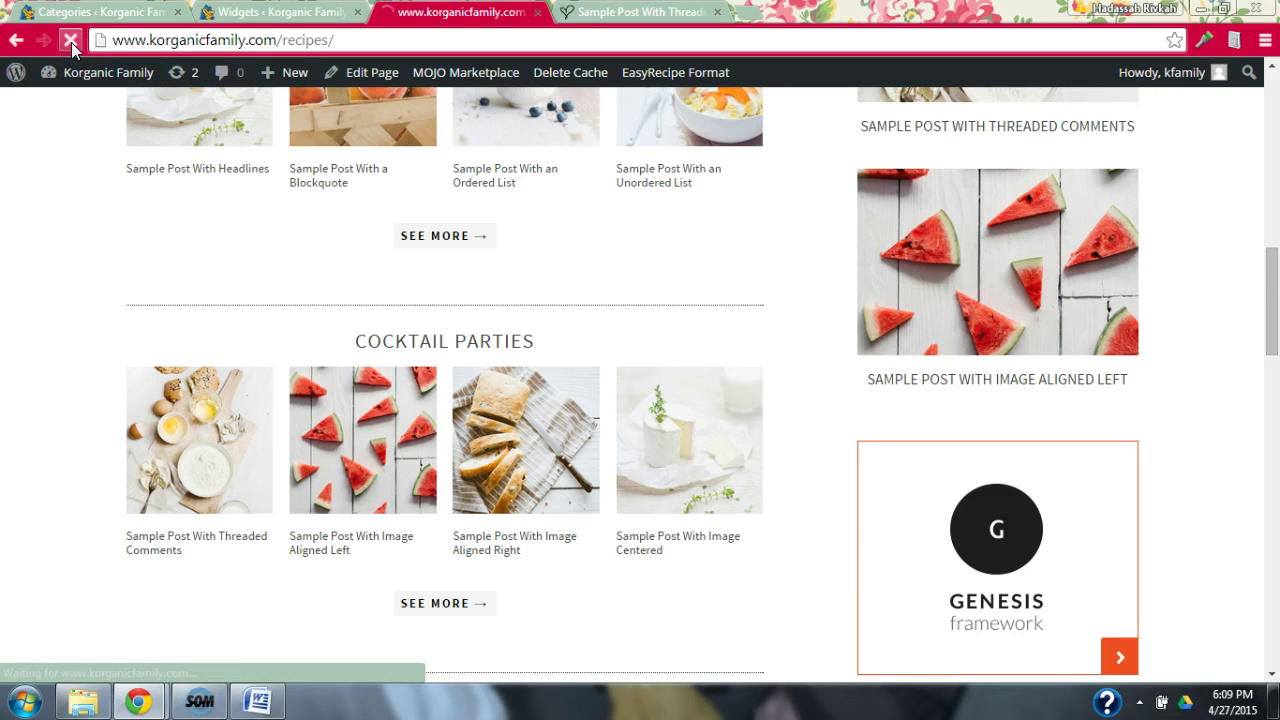
left_click(1272, 340)
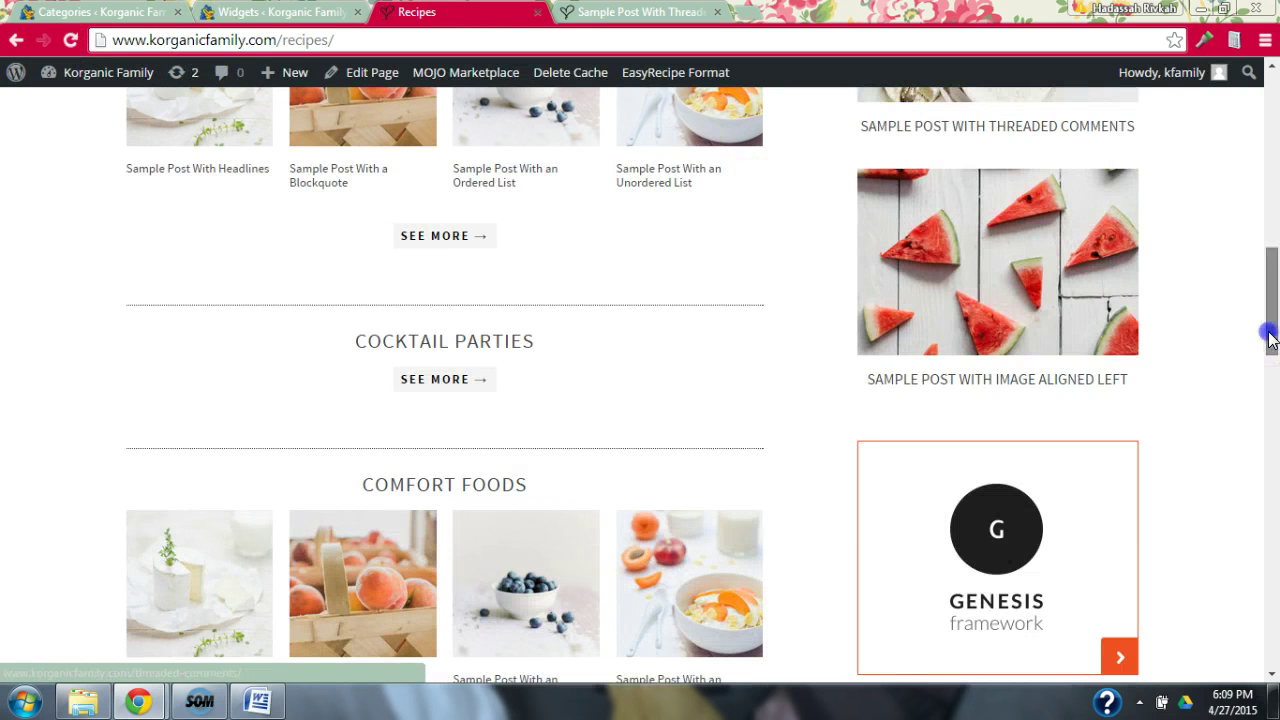
mouse_move(1272, 340)
left_mouse_down()
mouse_move(1271, 314)
mouse_move(1268, 334)
left_mouse_up()
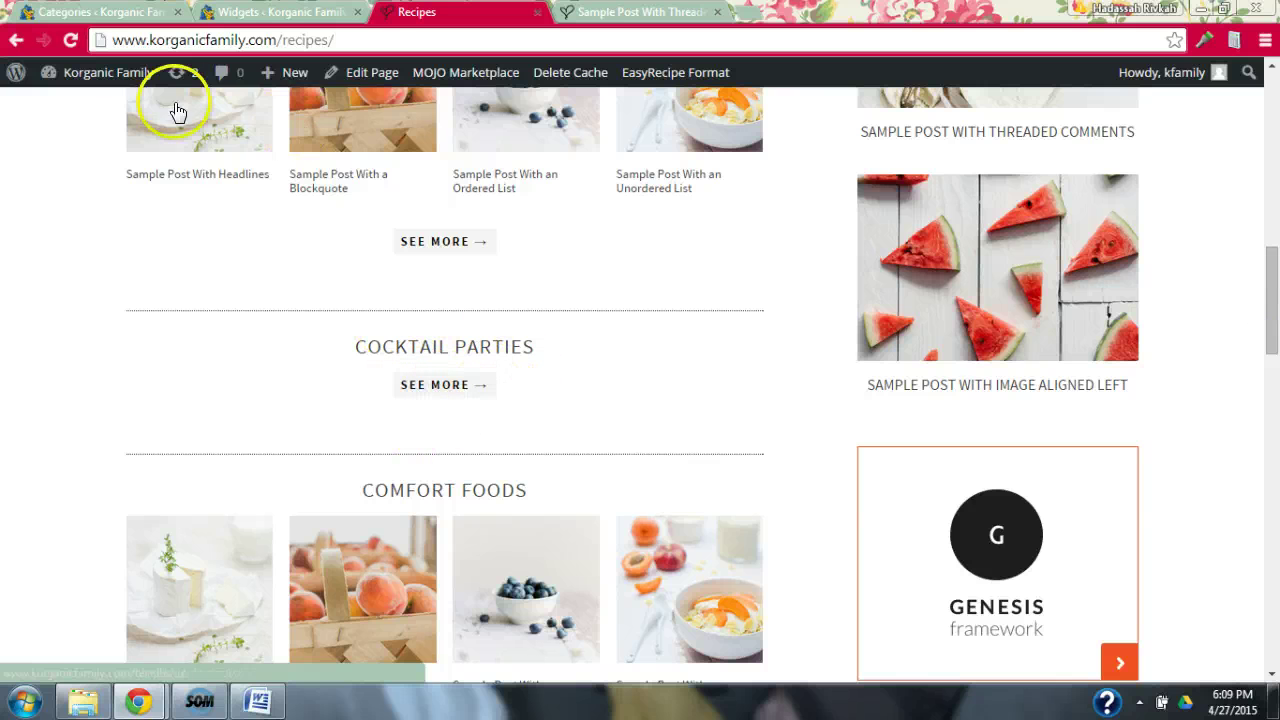
Reload the live Recipes page and recheck its Cocktail Parties section.
left_click(70, 40)
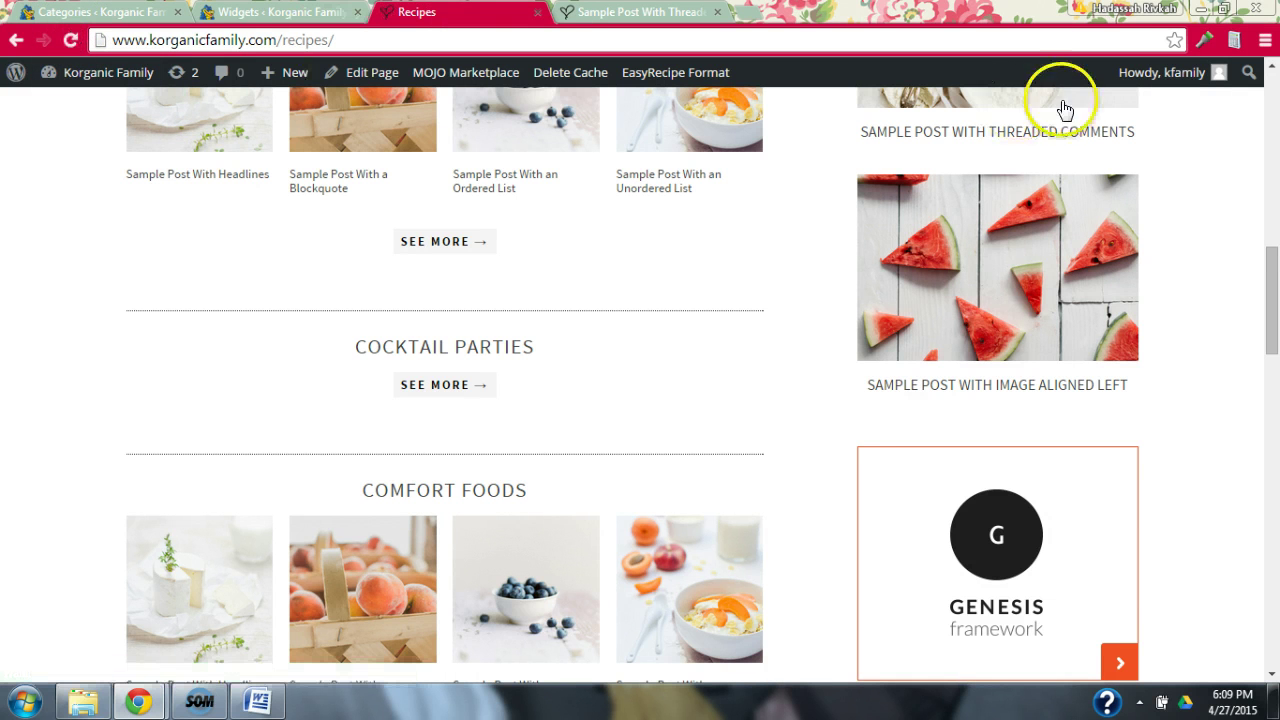
left_click_drag(1266, 287, 1276, 93)
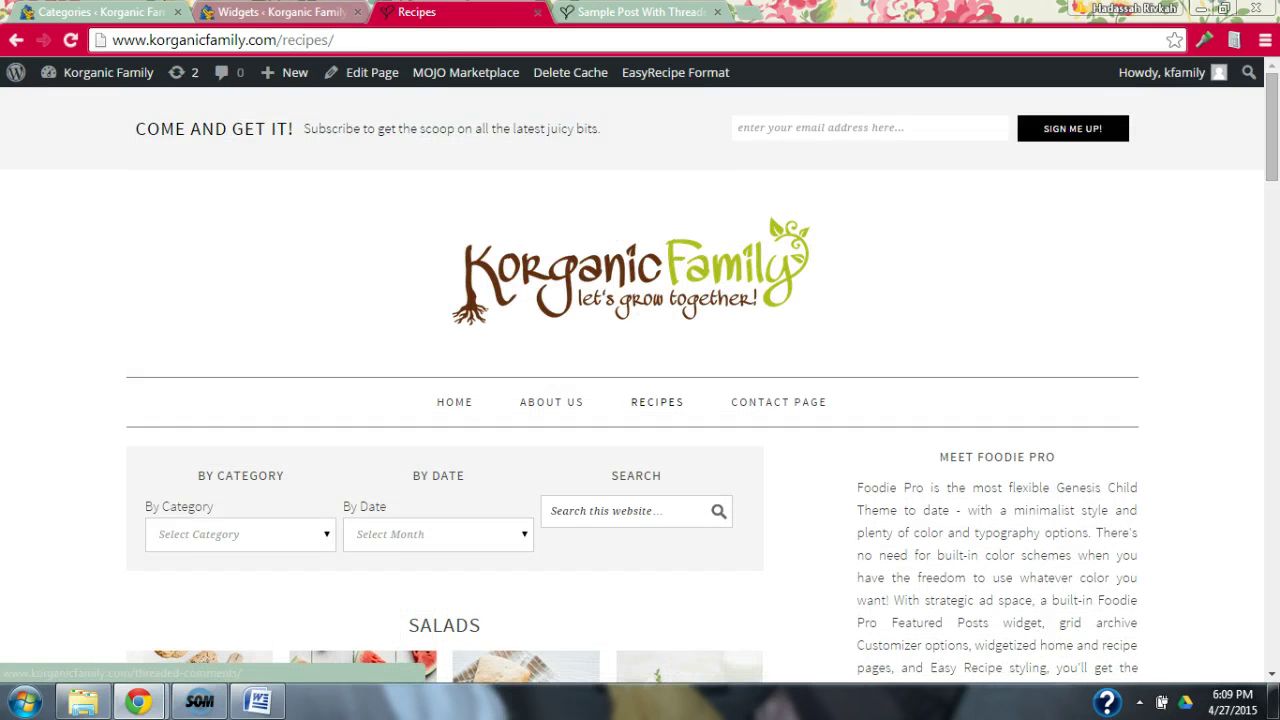
Change the title of the Cocktail Parties featured posts widget under Recipes Bottom to Salad Dressings.
left_click(275, 12)
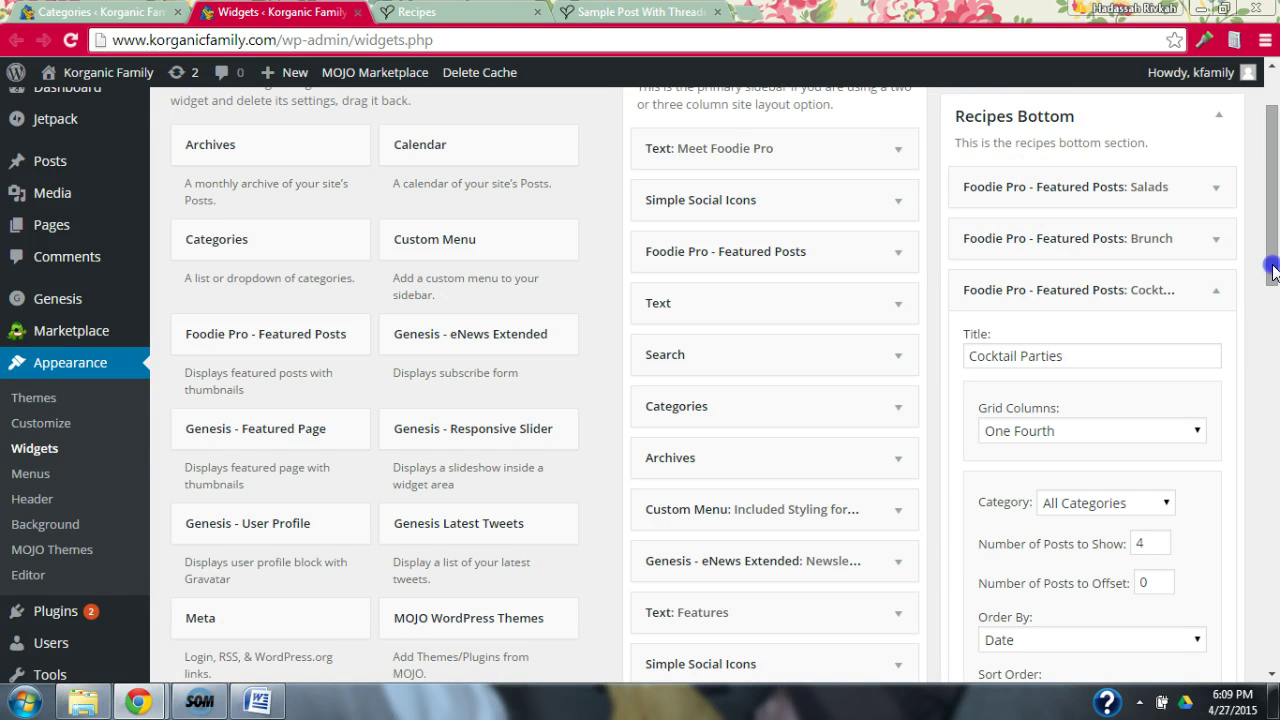
left_click_drag(1274, 291, 1274, 332)
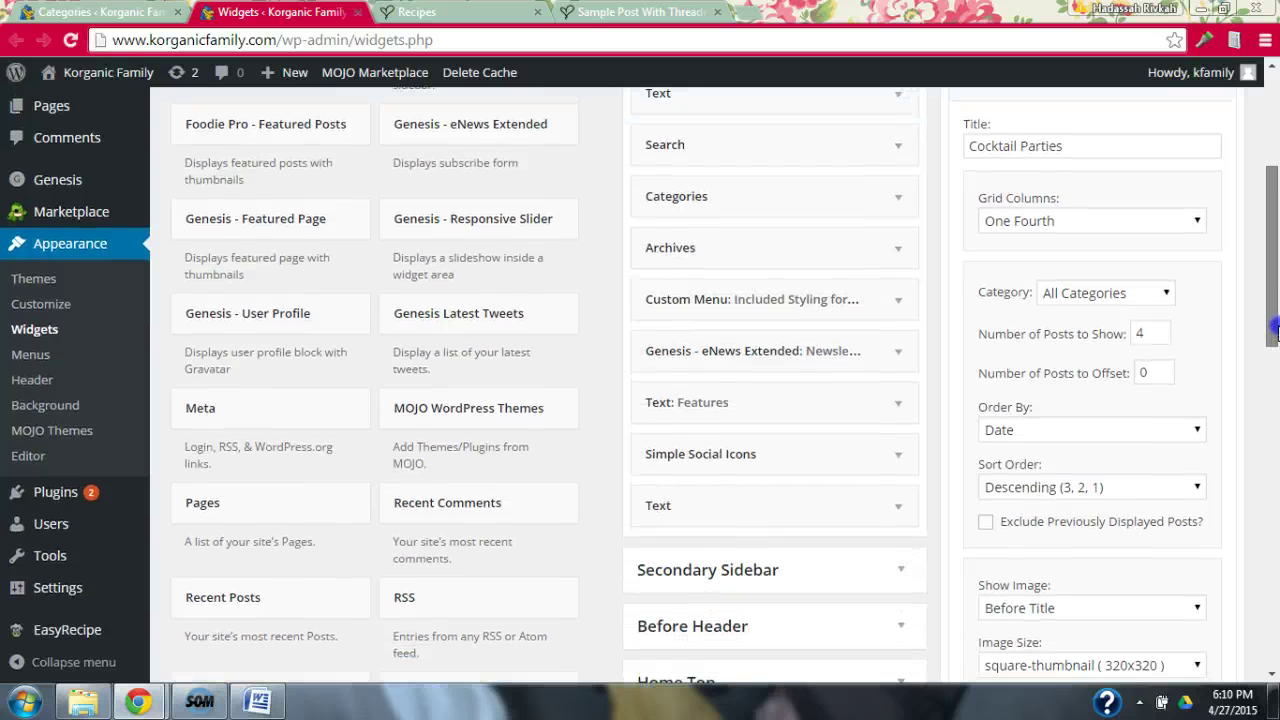
left_click_drag(1275, 330, 1275, 316)
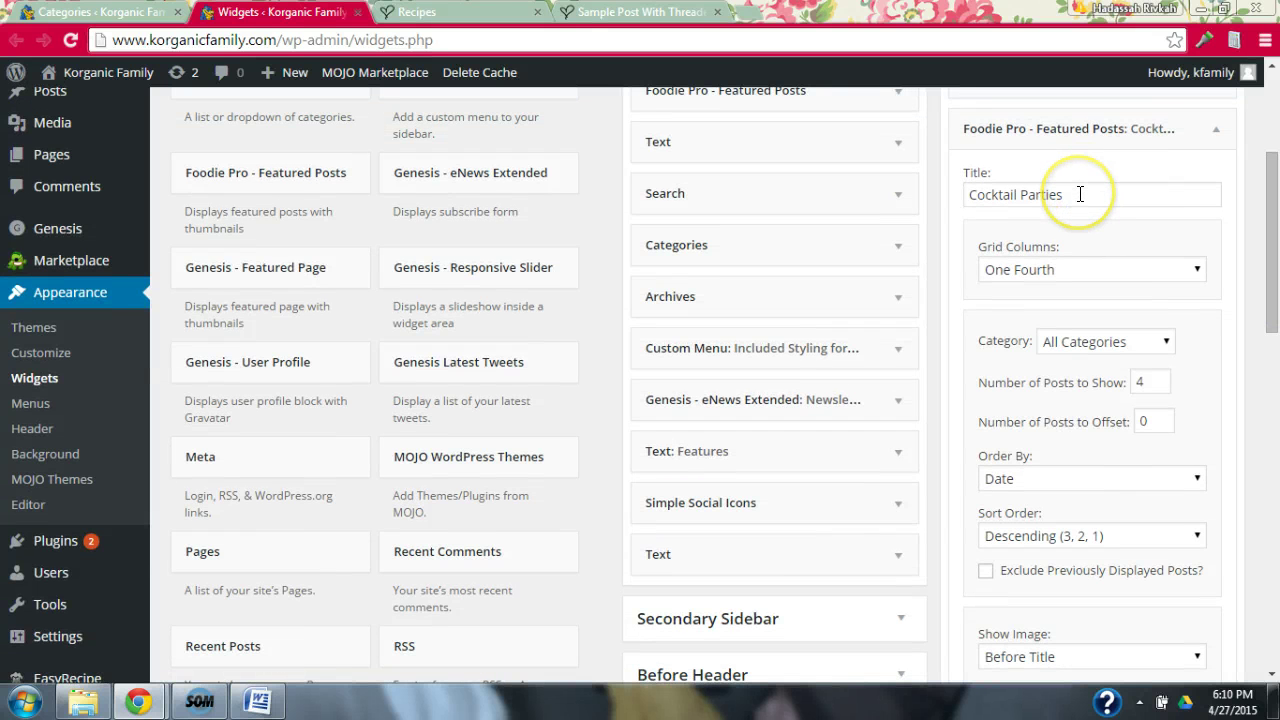
left_click_drag(1108, 193, 972, 200)
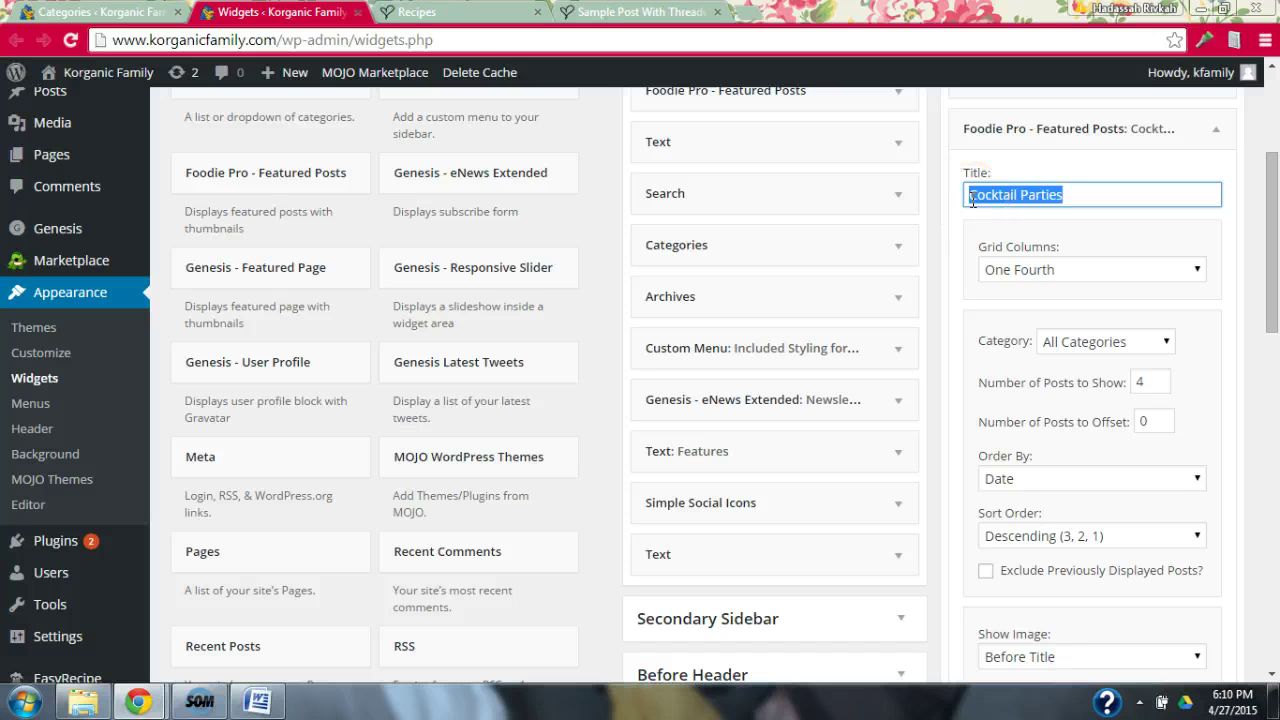
type("Dressings")
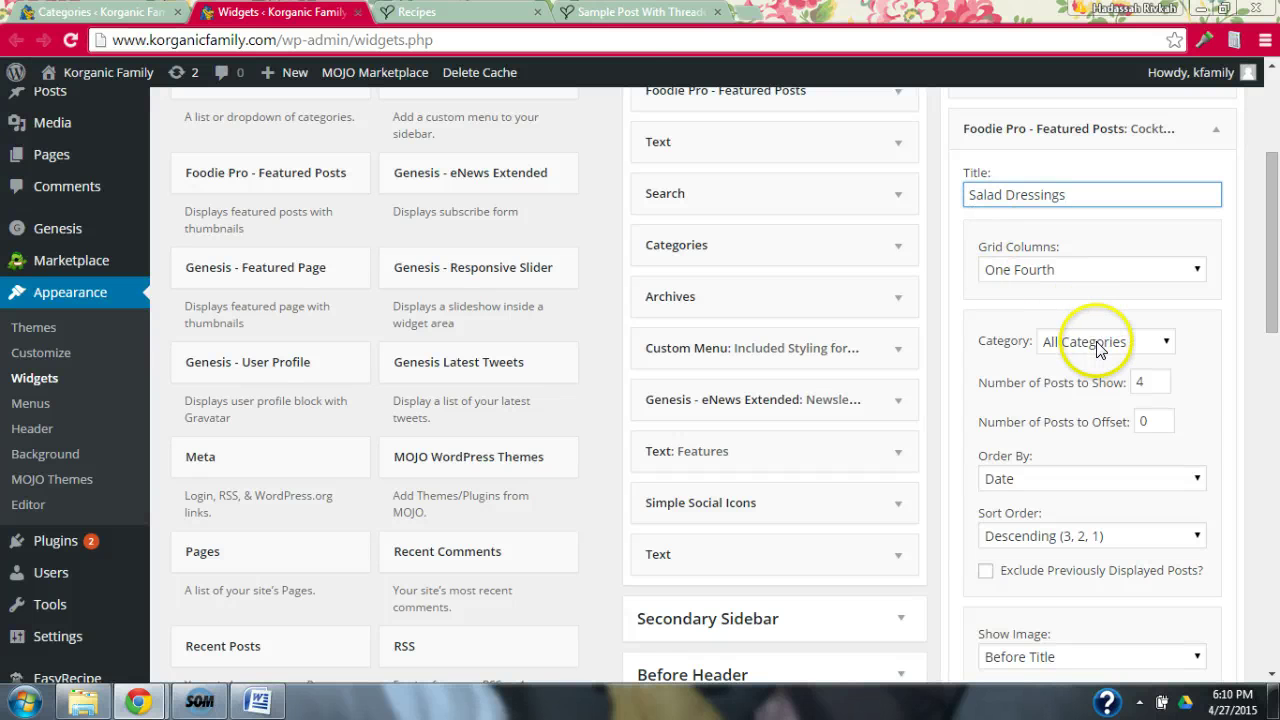
Add a new post category named Salad Dressings with the slug salad-dressings and check it in the category list.
left_click(100, 12)
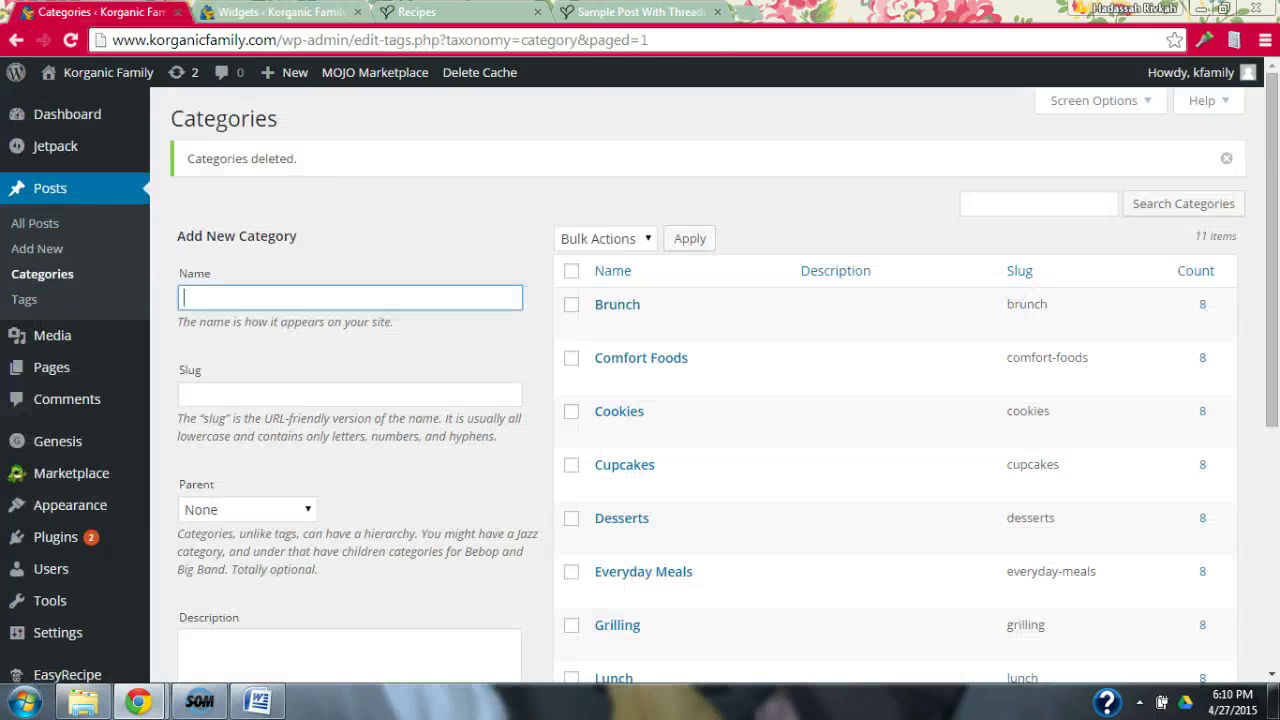
left_click(334, 312)
type("Salad Dressings")
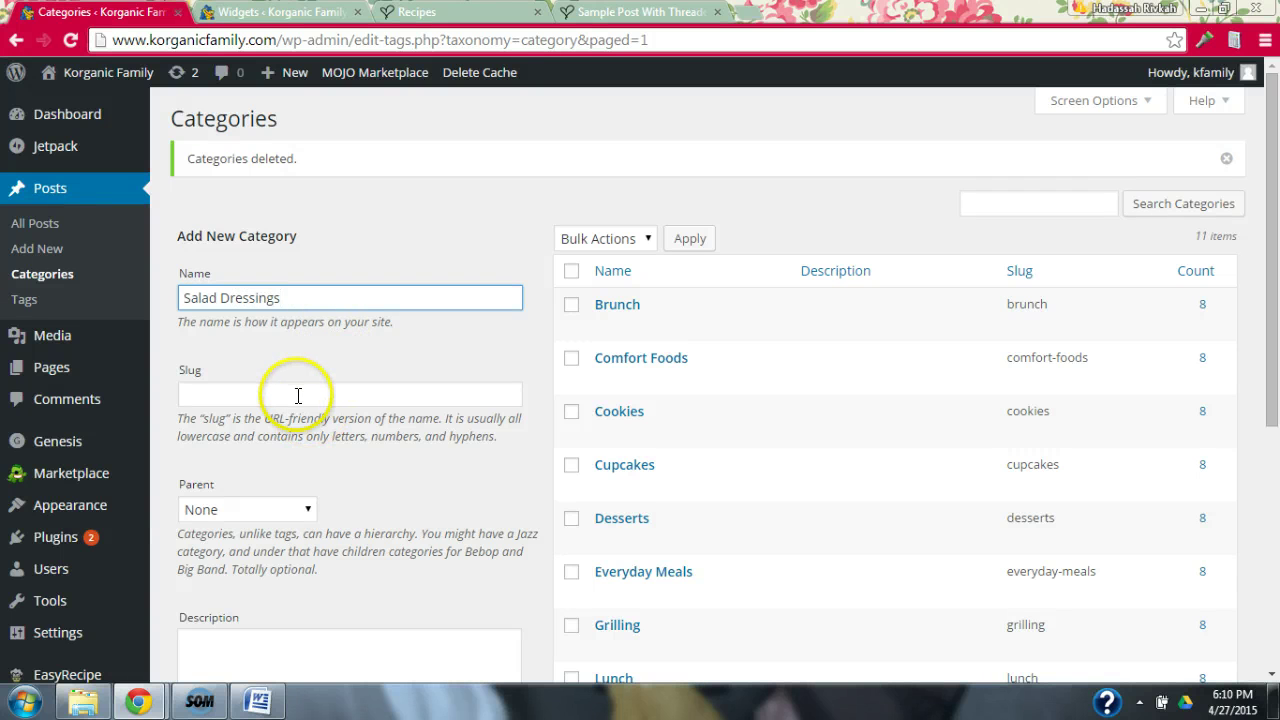
left_click(298, 395)
type("sal")
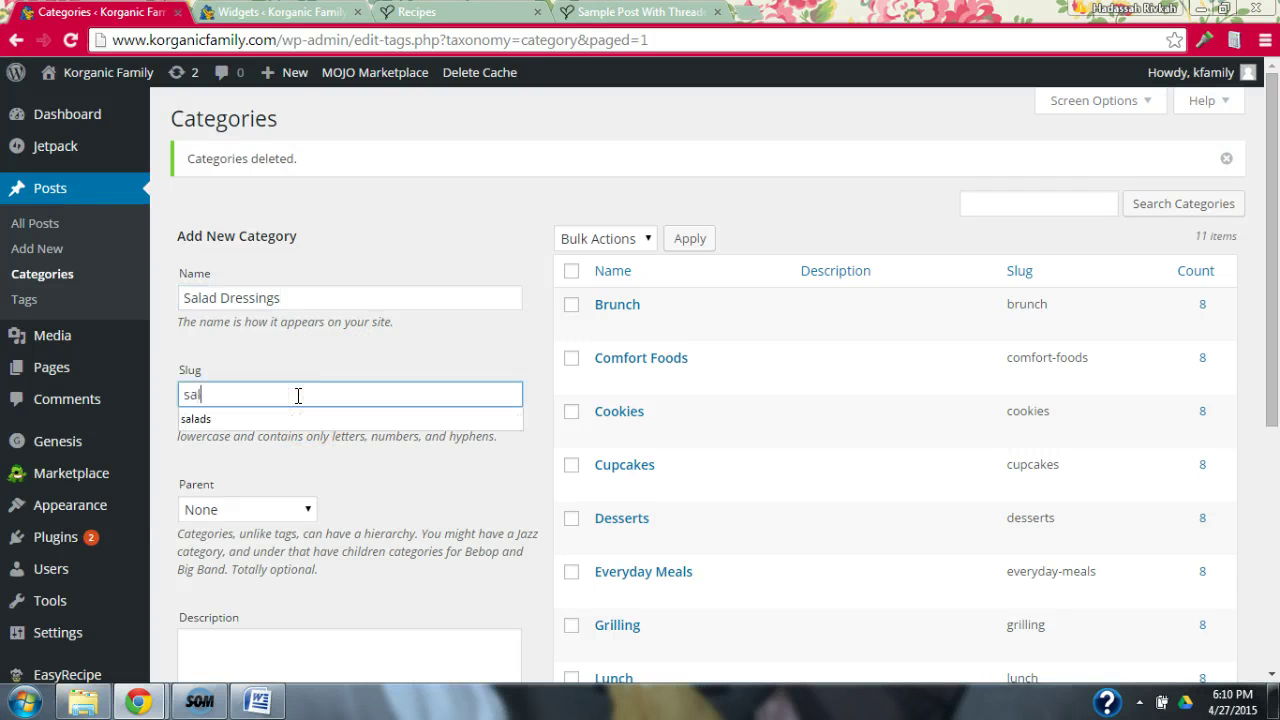
type("ad-dressings")
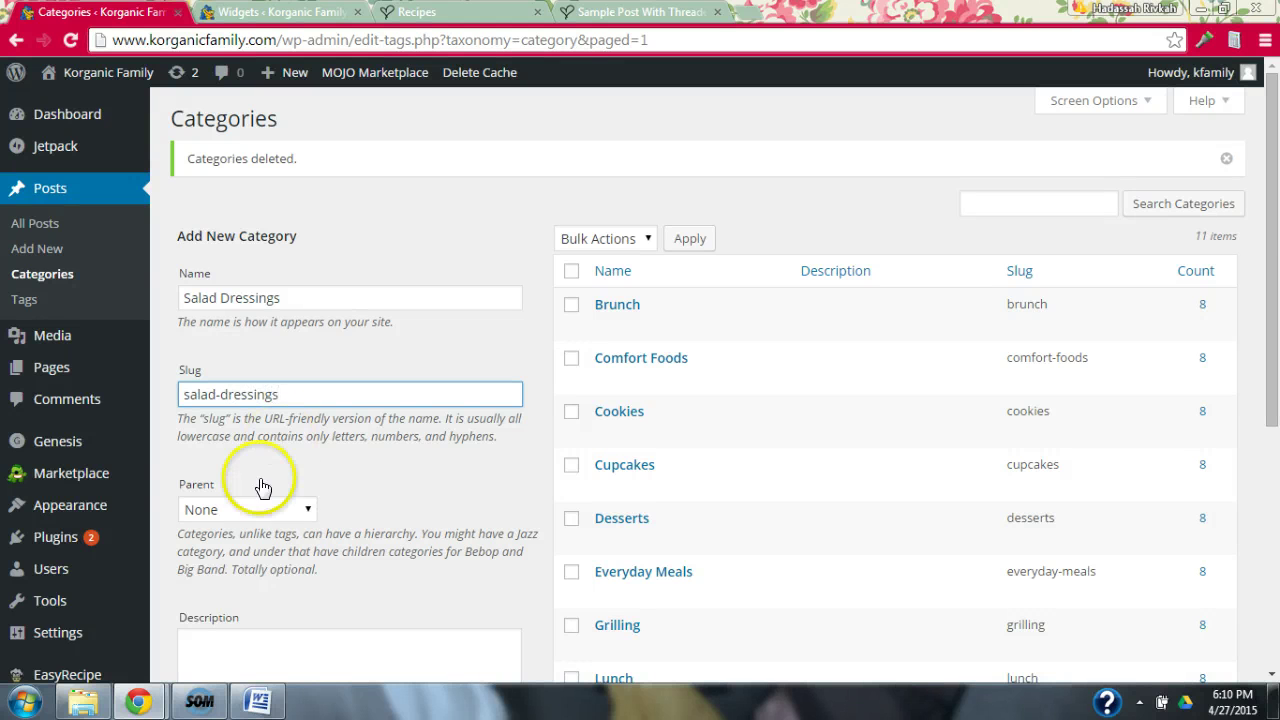
left_click(1276, 278)
left_click_drag(1276, 278, 1270, 400)
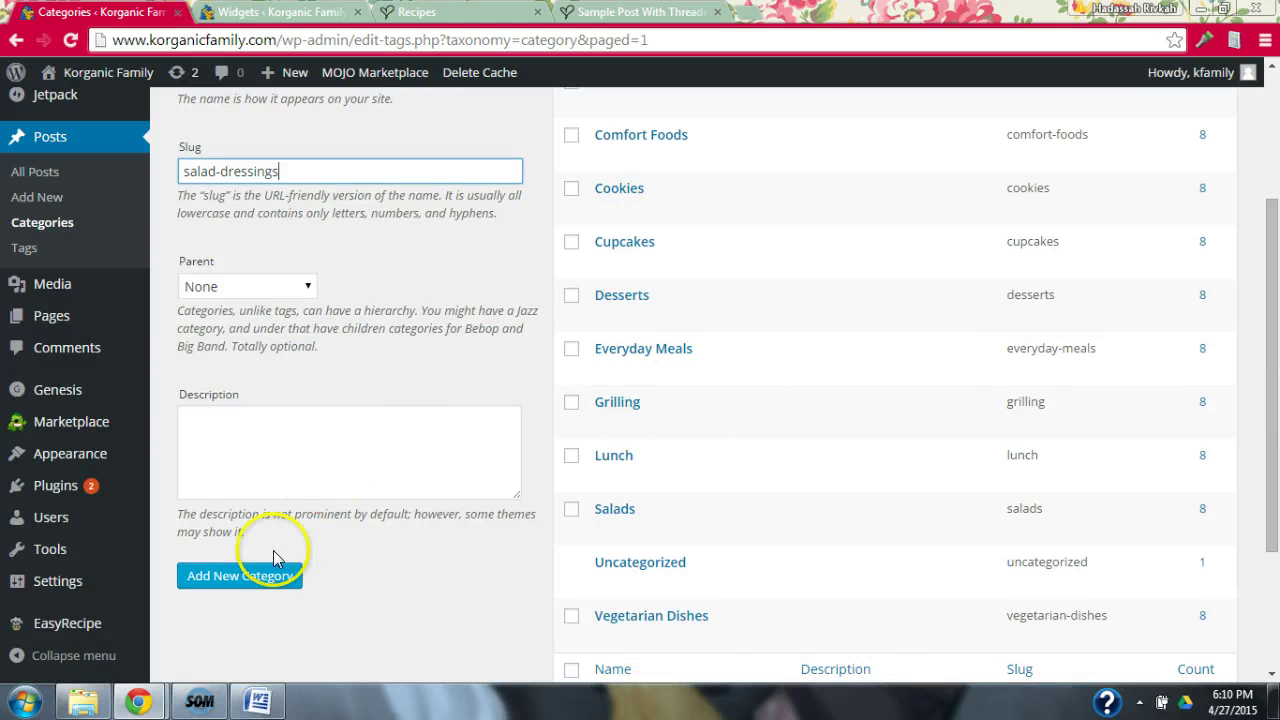
left_click(244, 587)
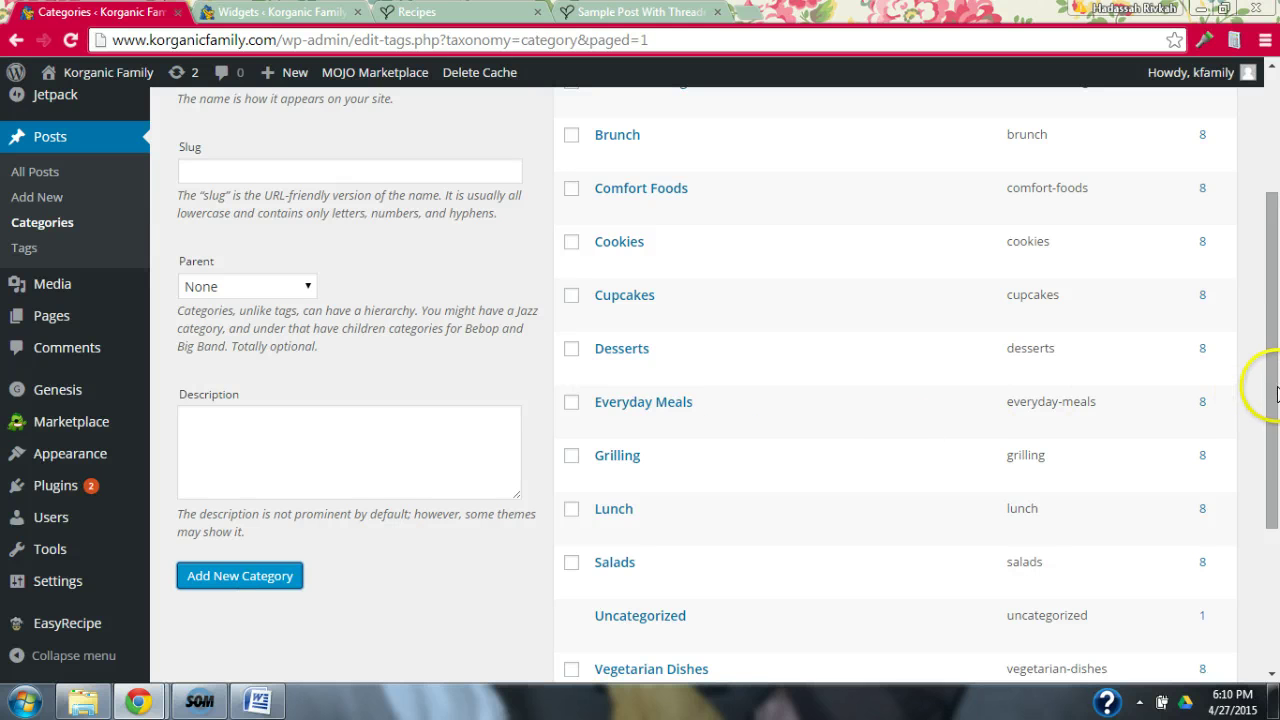
scroll(1270, 393, "down", 2)
scroll(1228, 216, "up", 3)
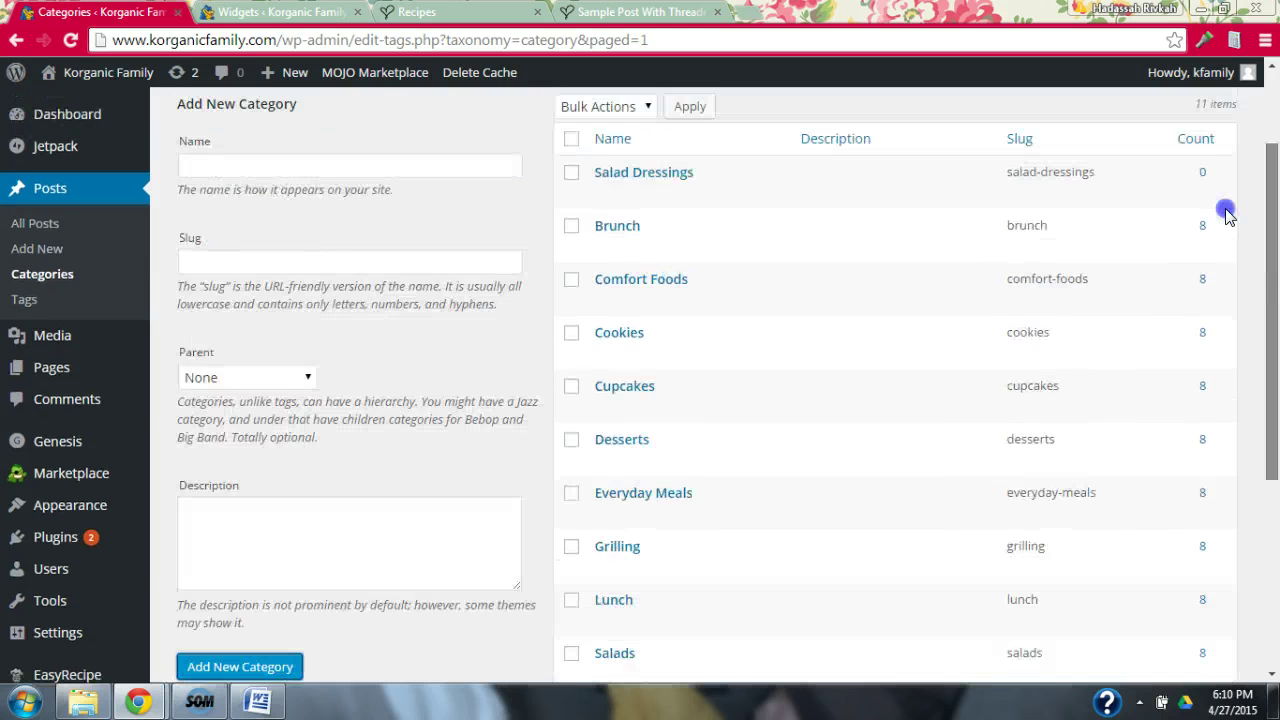
scroll(1228, 216, "up", 2)
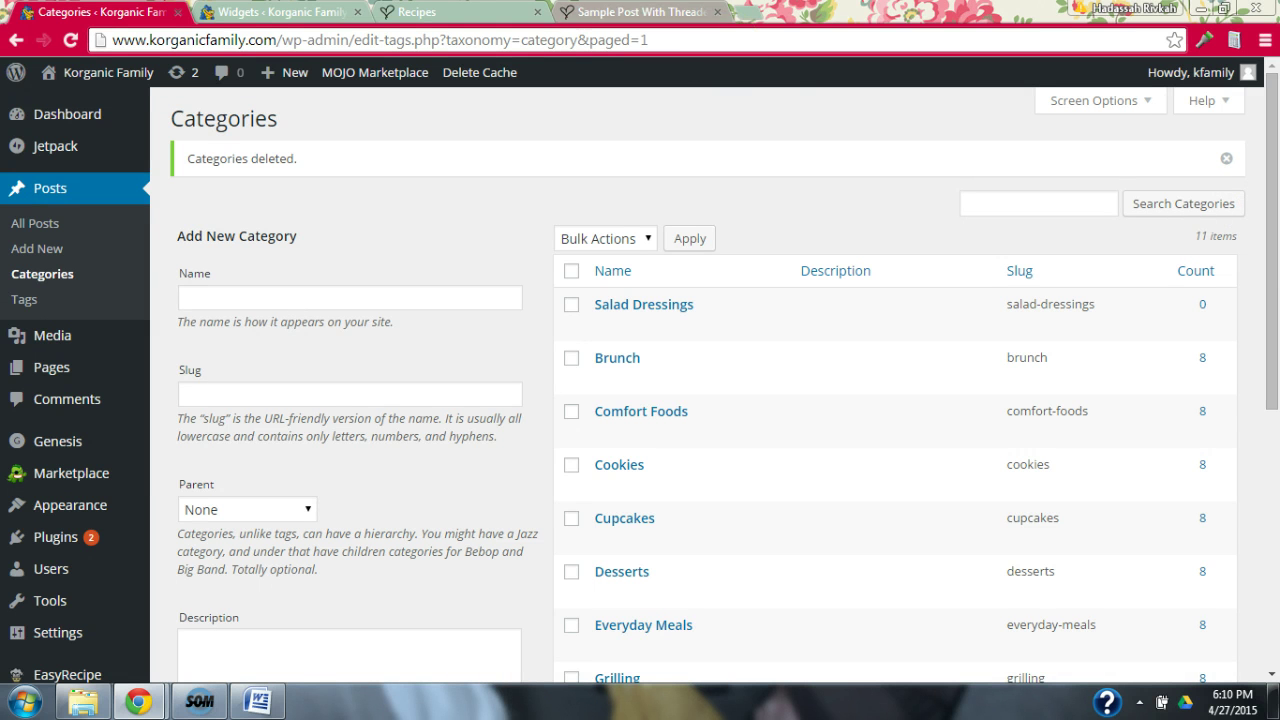
Check the category choices in the retitled Salad Dressings featured posts widget and save the widget with its new title.
left_click(275, 12)
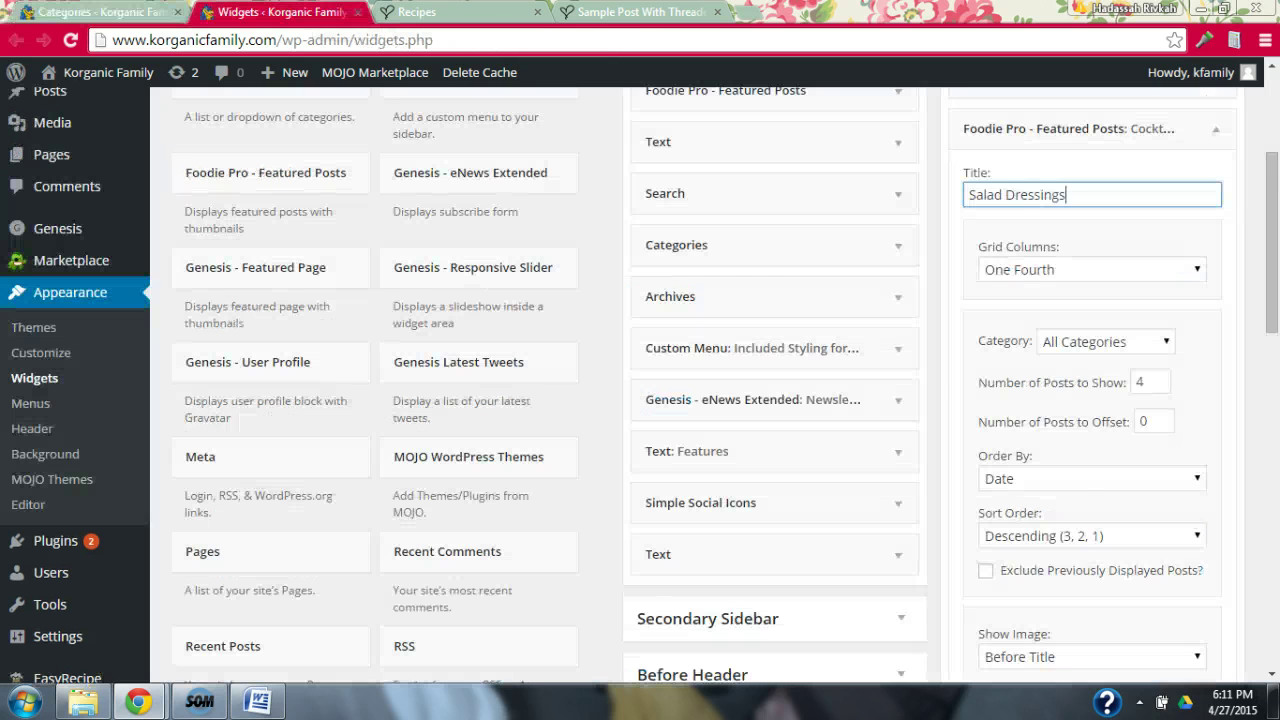
left_click(1104, 345)
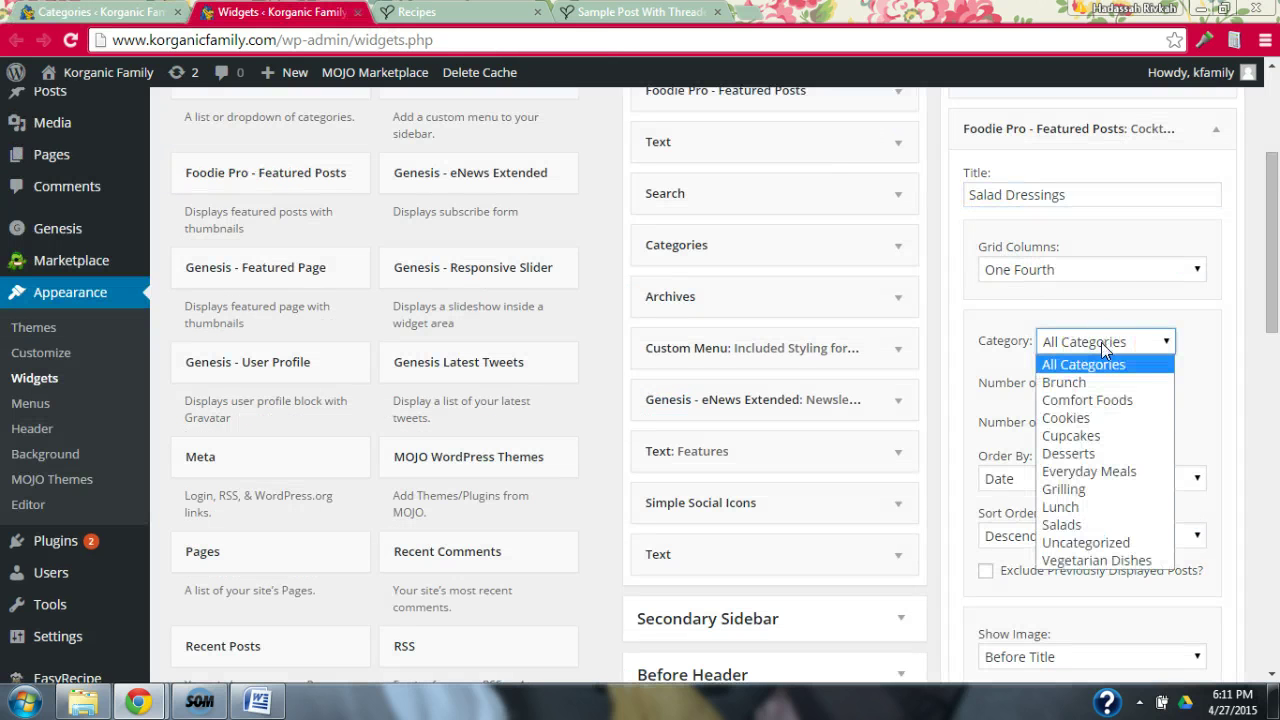
left_click(1173, 320)
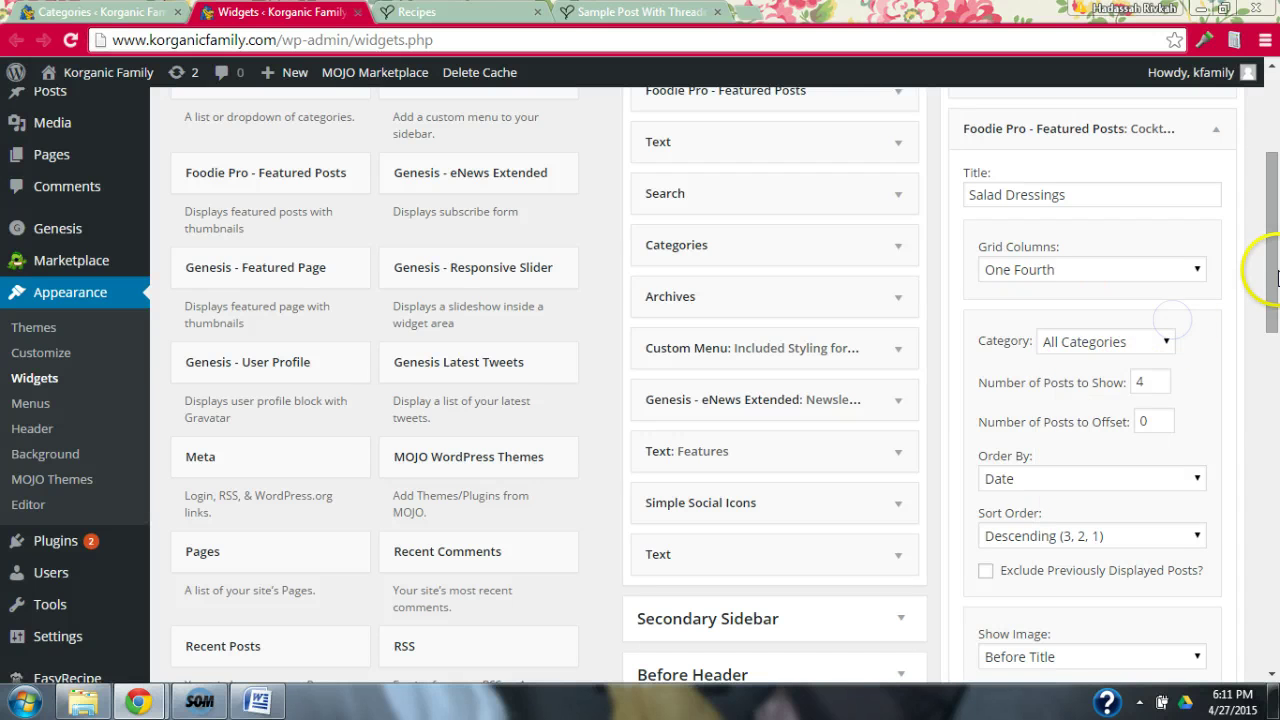
left_click_drag(1277, 275, 1272, 522)
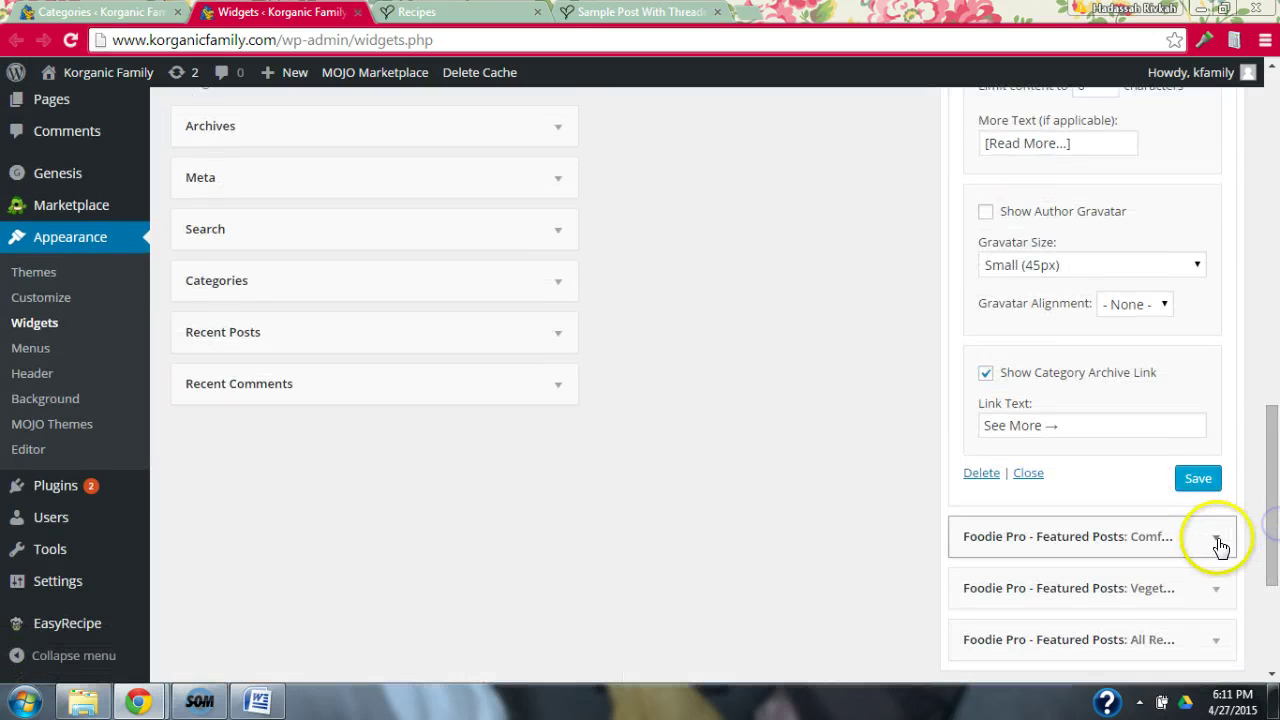
left_click(1200, 482)
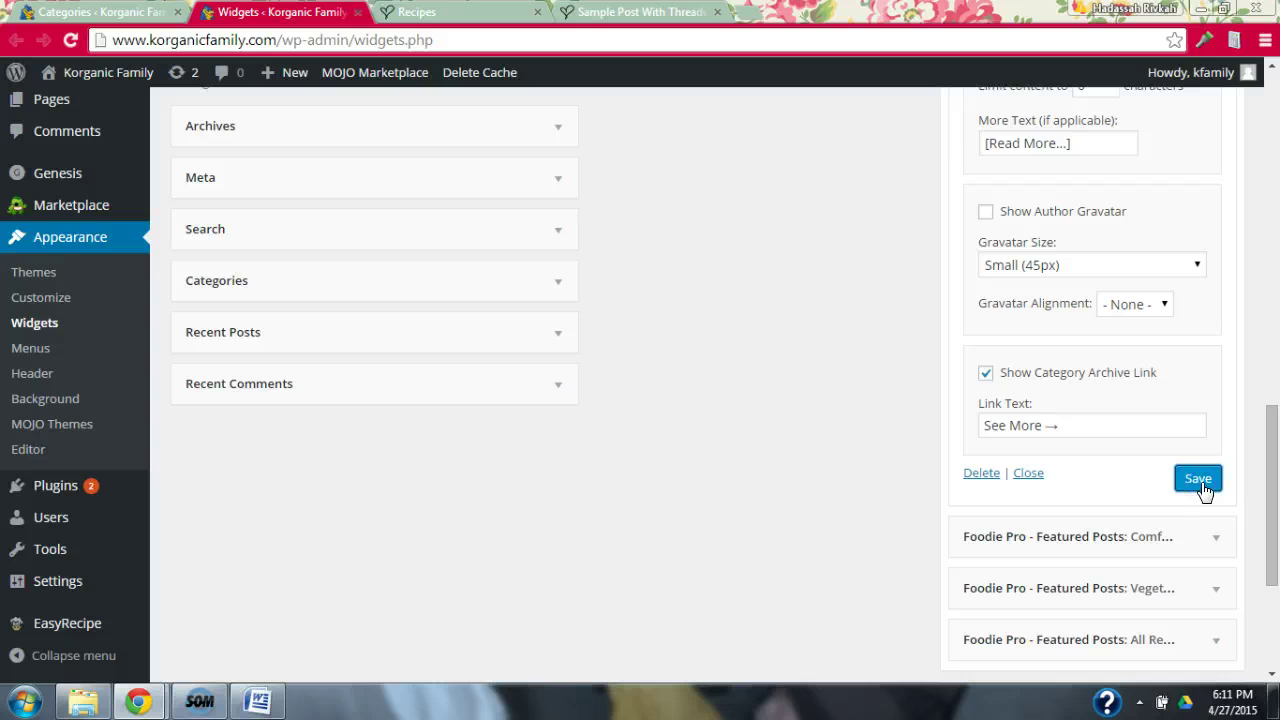
Set the Salad Dressings widget's category to Salad Dressings and save the widget.
left_click_drag(1263, 409, 1266, 240)
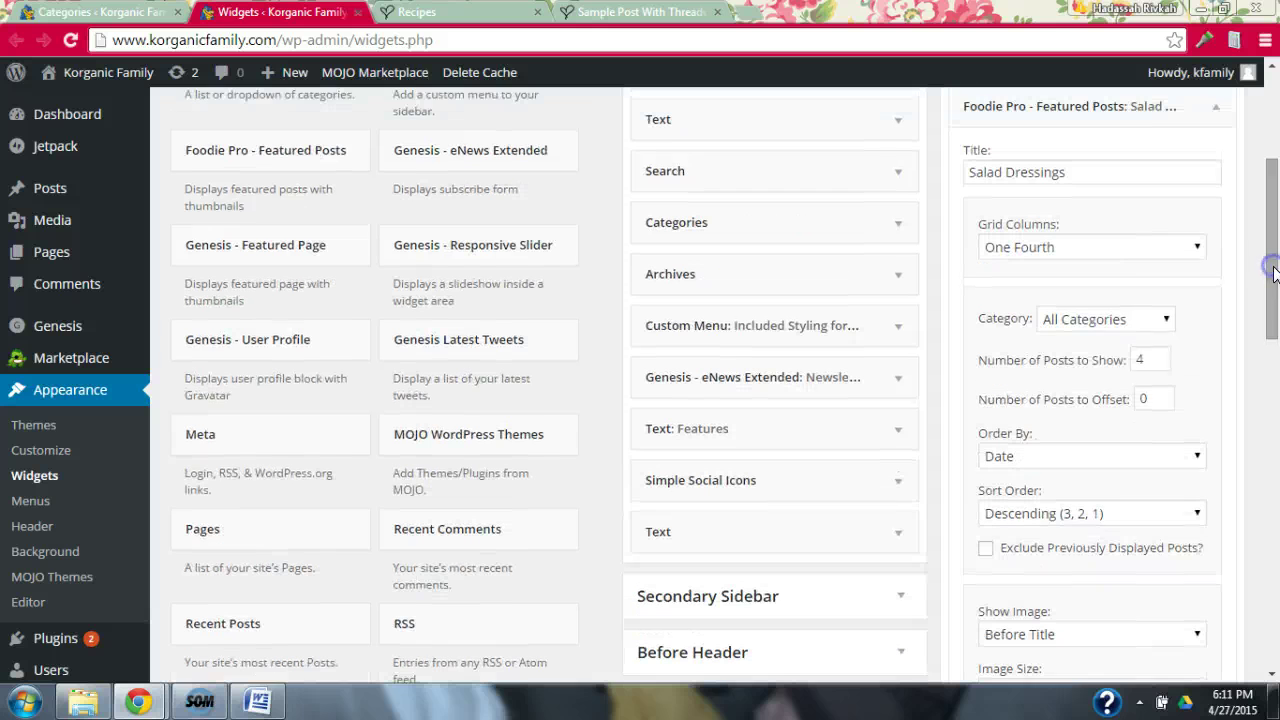
left_click(1153, 321)
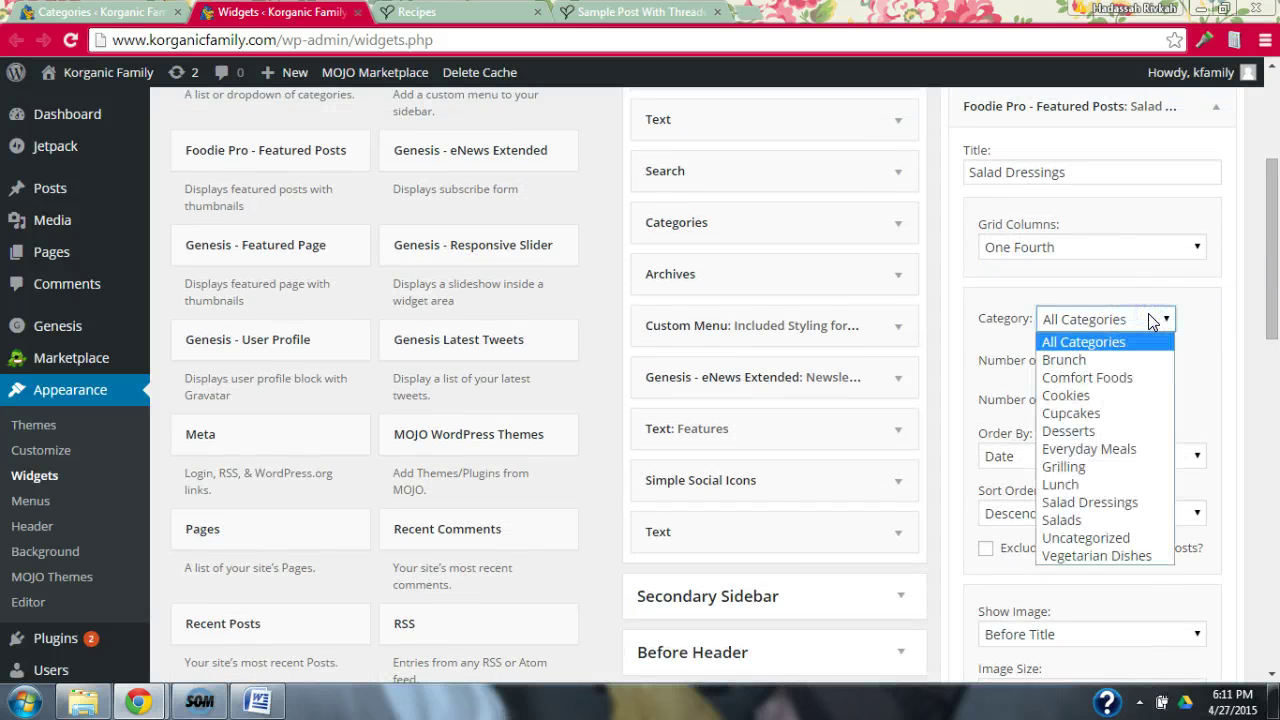
left_click(1095, 502)
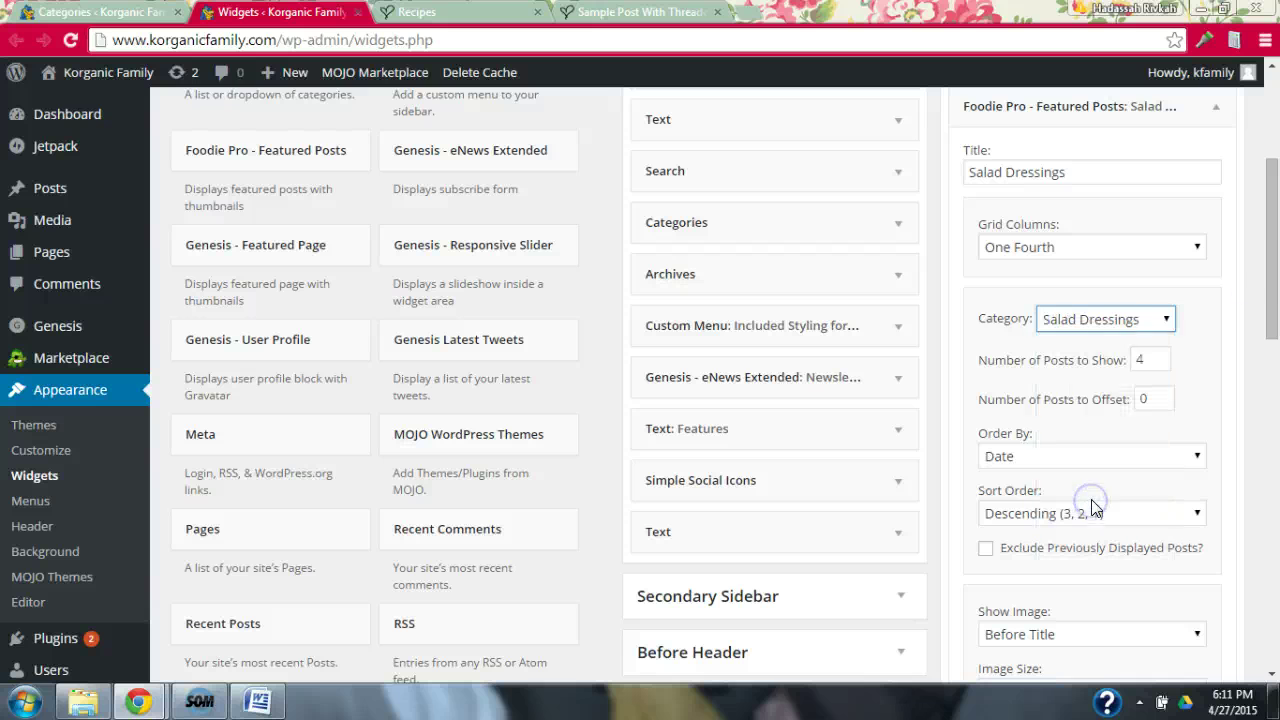
left_click_drag(1266, 271, 1276, 519)
left_click(1196, 512)
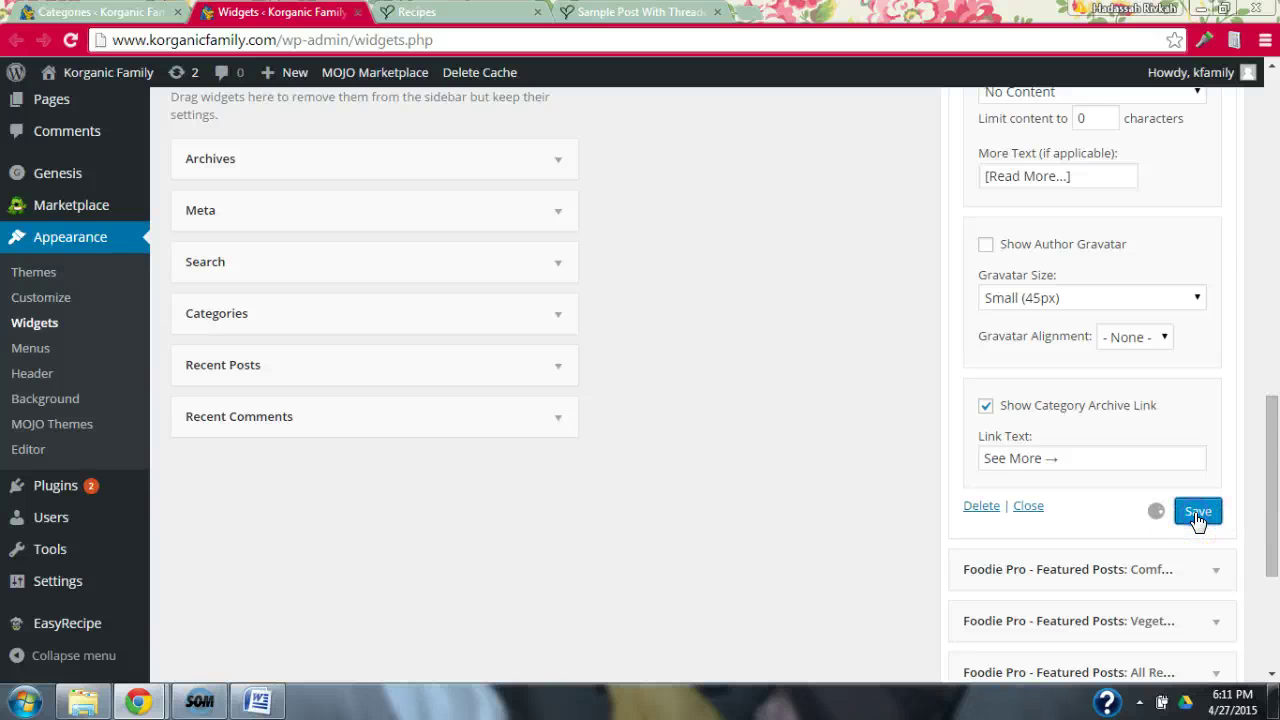
Collapse the Salad Dressings widget and move it between the Salads and Brunch widgets under Recipes Bottom.
left_click_drag(1266, 486, 1252, 225)
left_click(1213, 214)
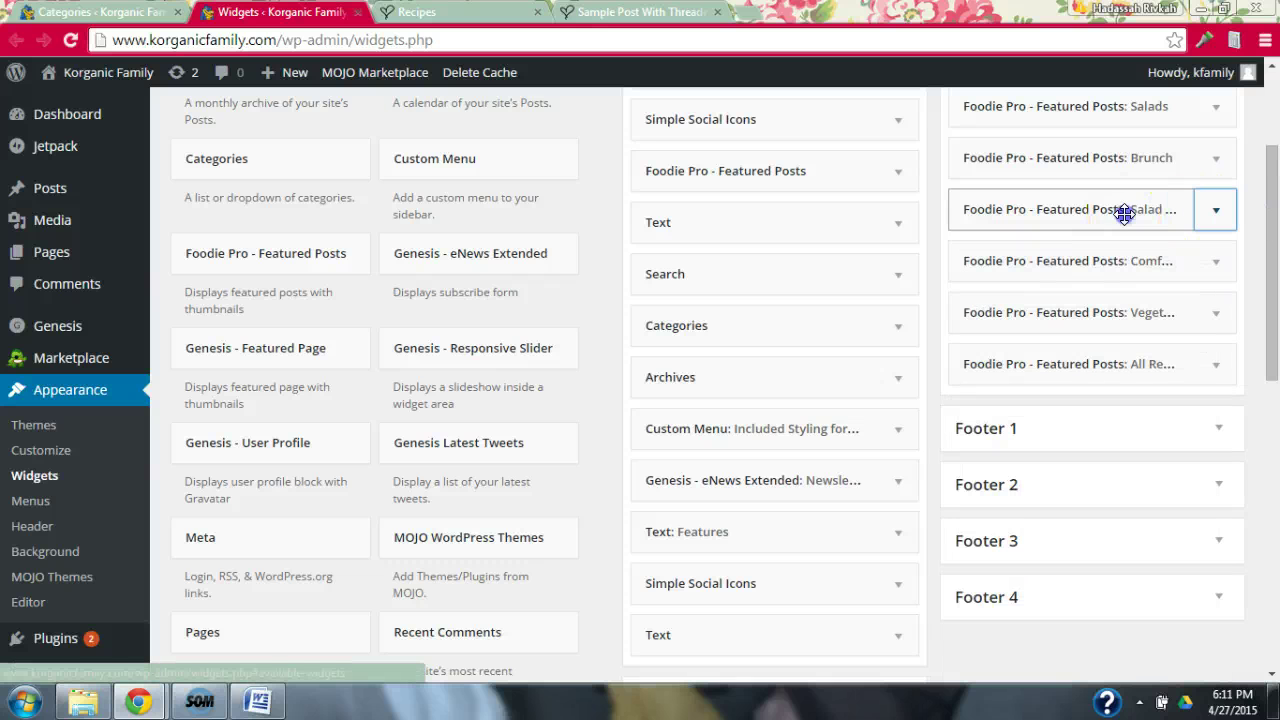
left_click_drag(1123, 209, 1128, 157)
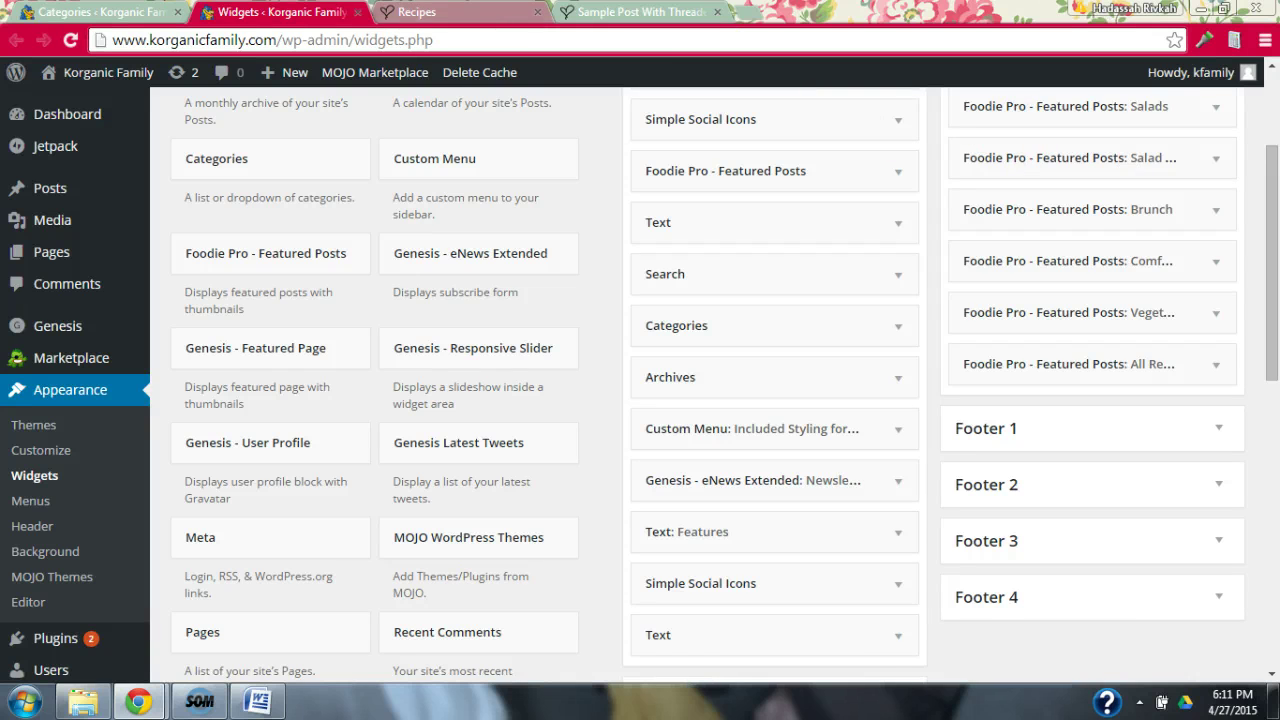
Reload the live Recipes page and check the Salad Dressings section and its place among the recipe sections.
left_click(450, 12)
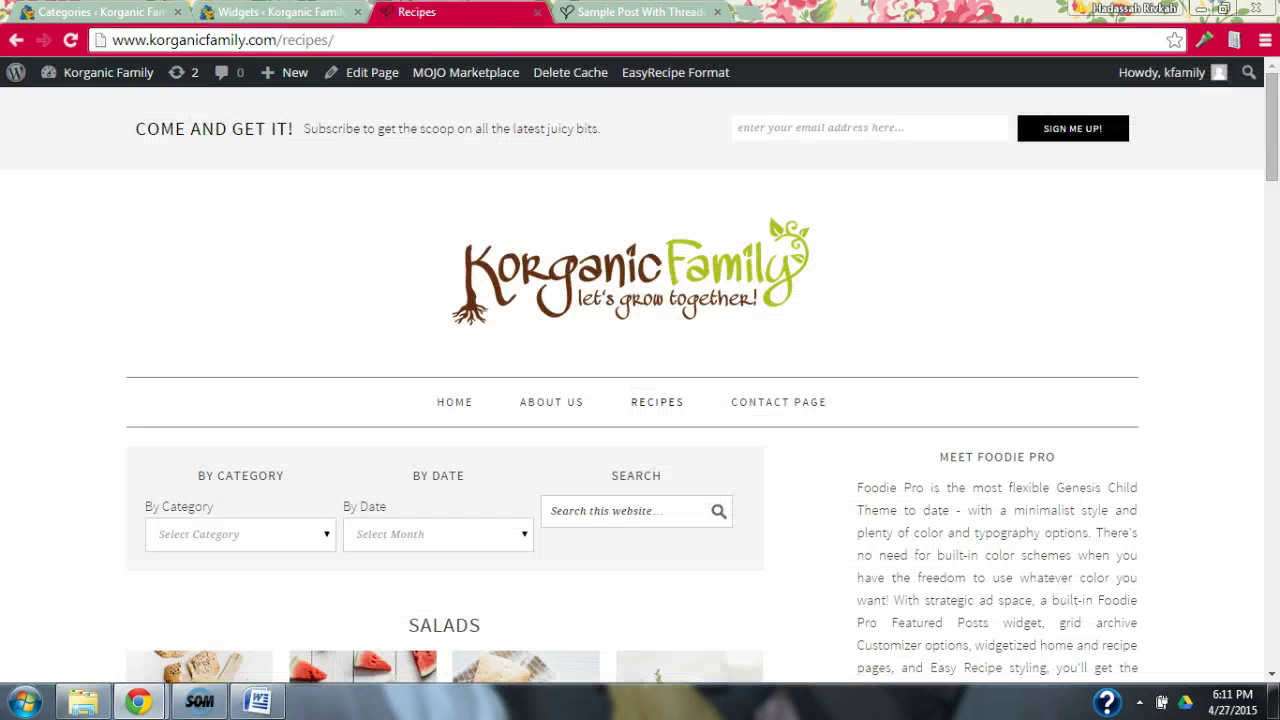
left_click(67, 41)
scroll(1275, 160, "down", 1)
left_click_drag(1275, 160, 1275, 235)
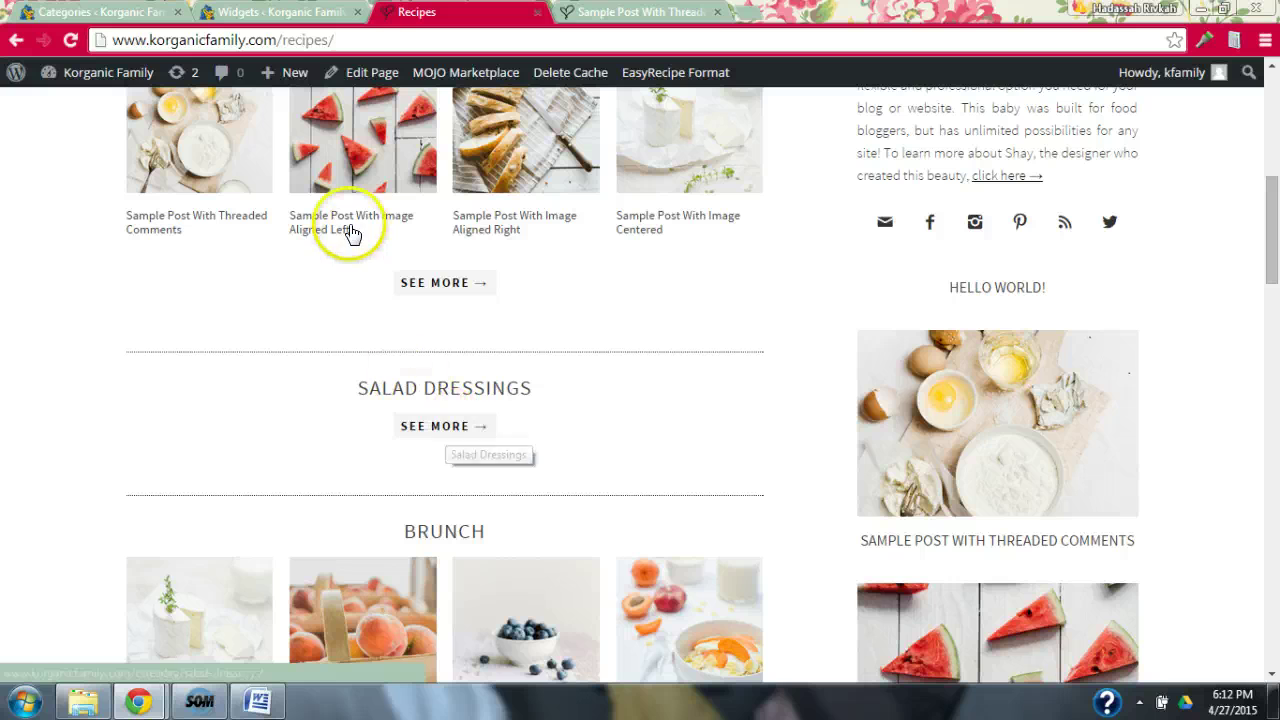
Open the post Sample Post With Threaded Comments for editing from the list of all posts.
left_click(280, 12)
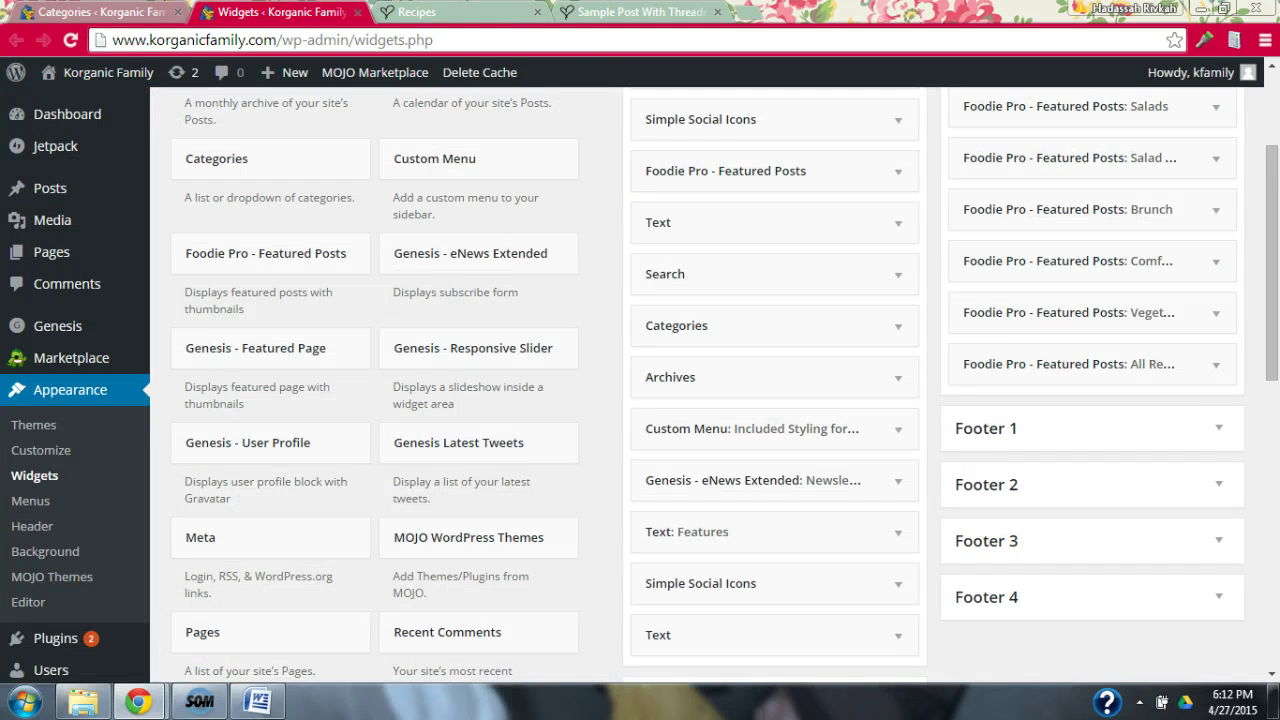
key("ctrl+shift+Tab")
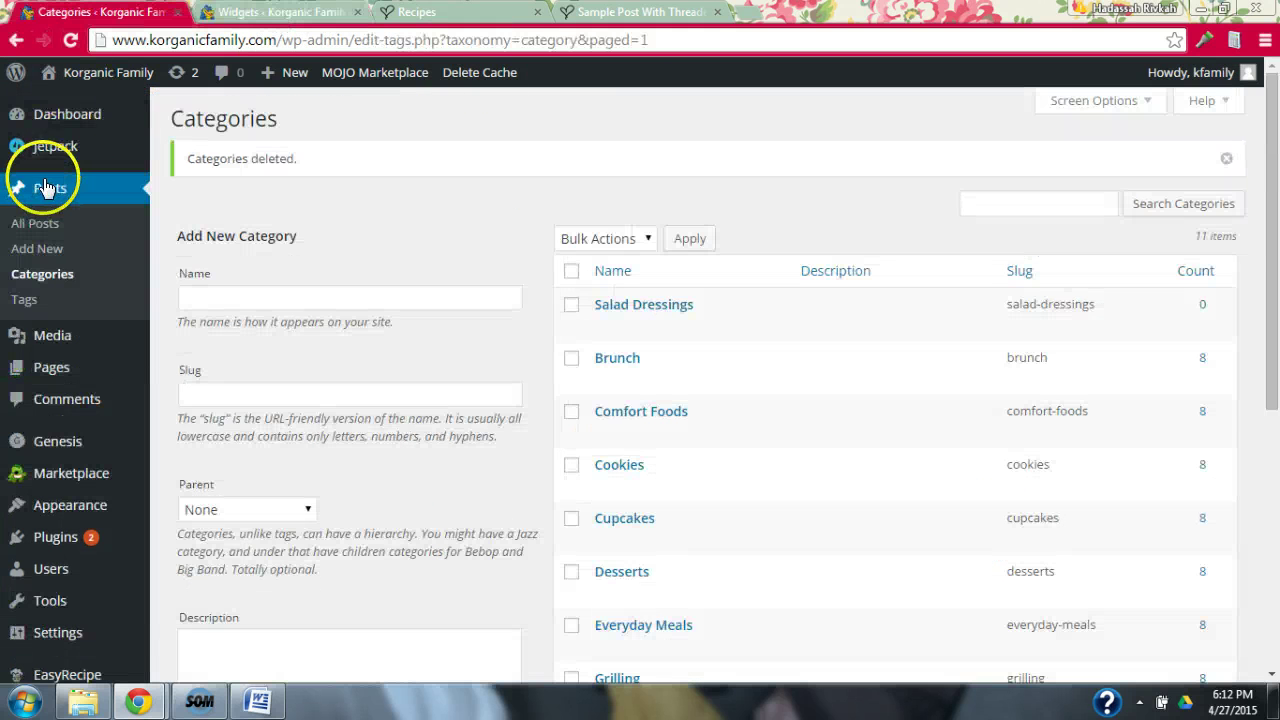
left_click(40, 224)
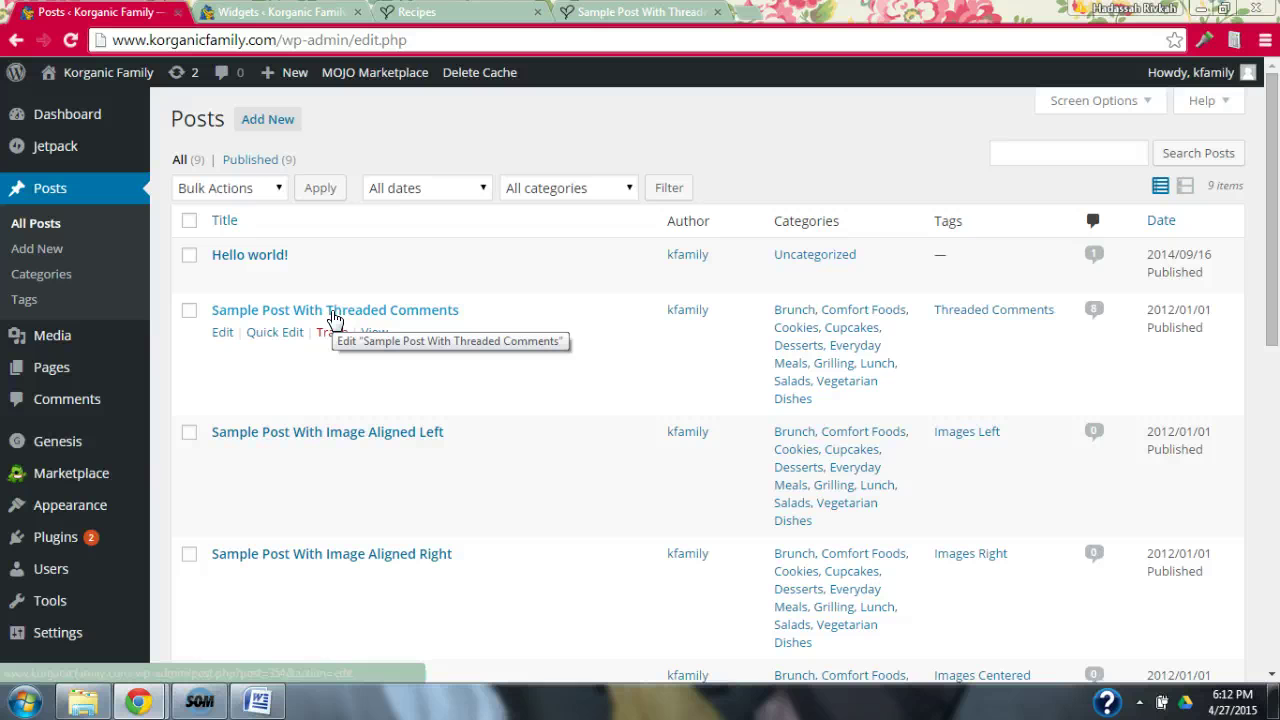
left_click(335, 312)
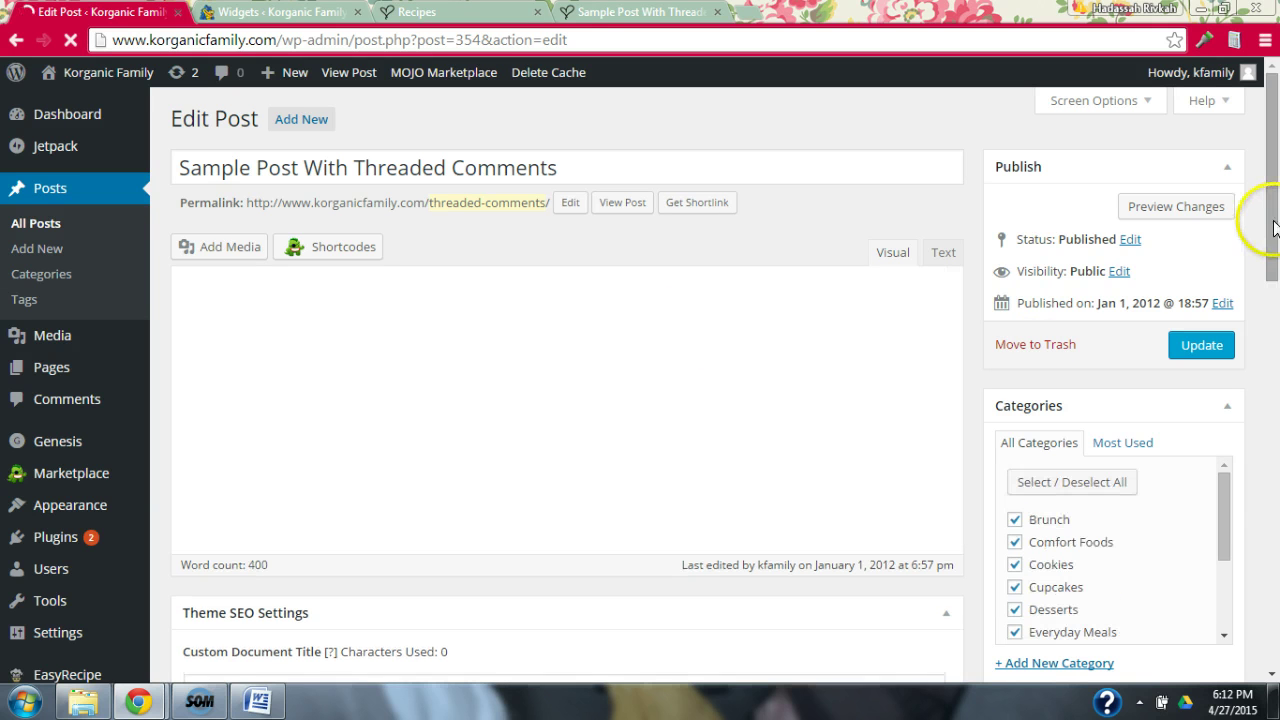
Assign Sample Post With Threaded Comments to the Salad Dressings category as well and update the post.
scroll(1270, 250, "down", 1)
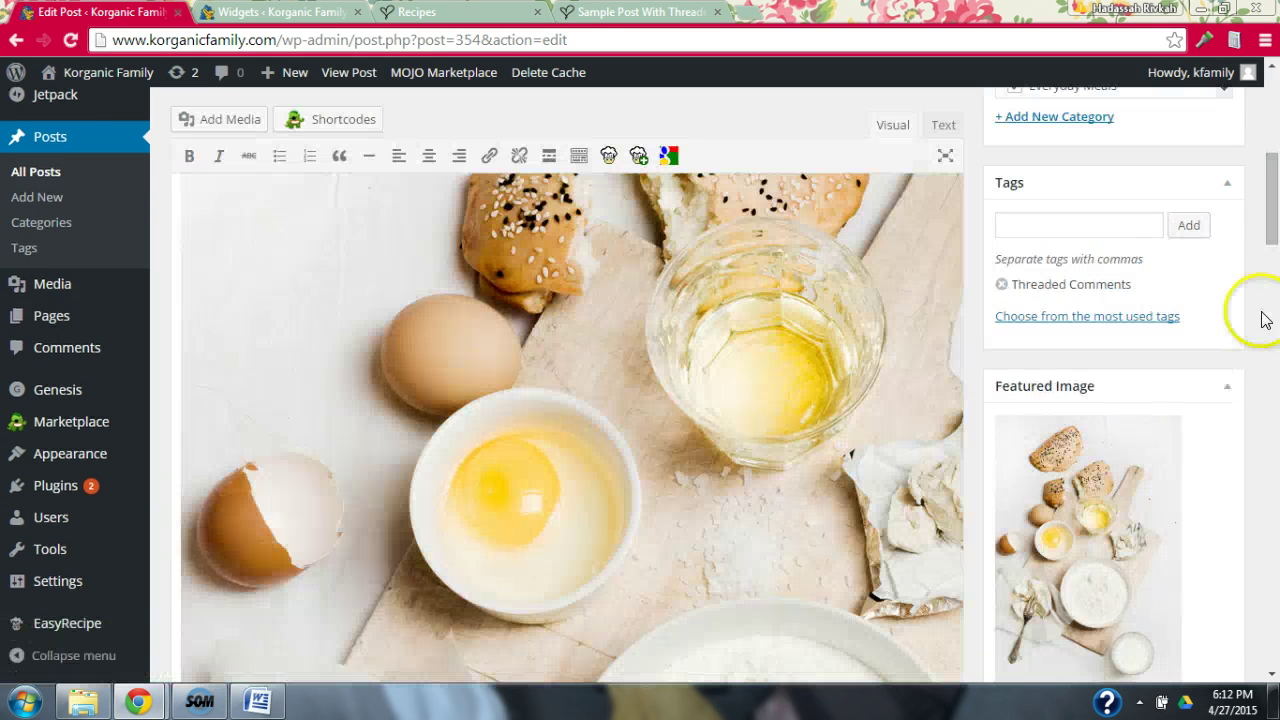
scroll(1268, 205, "up", 4)
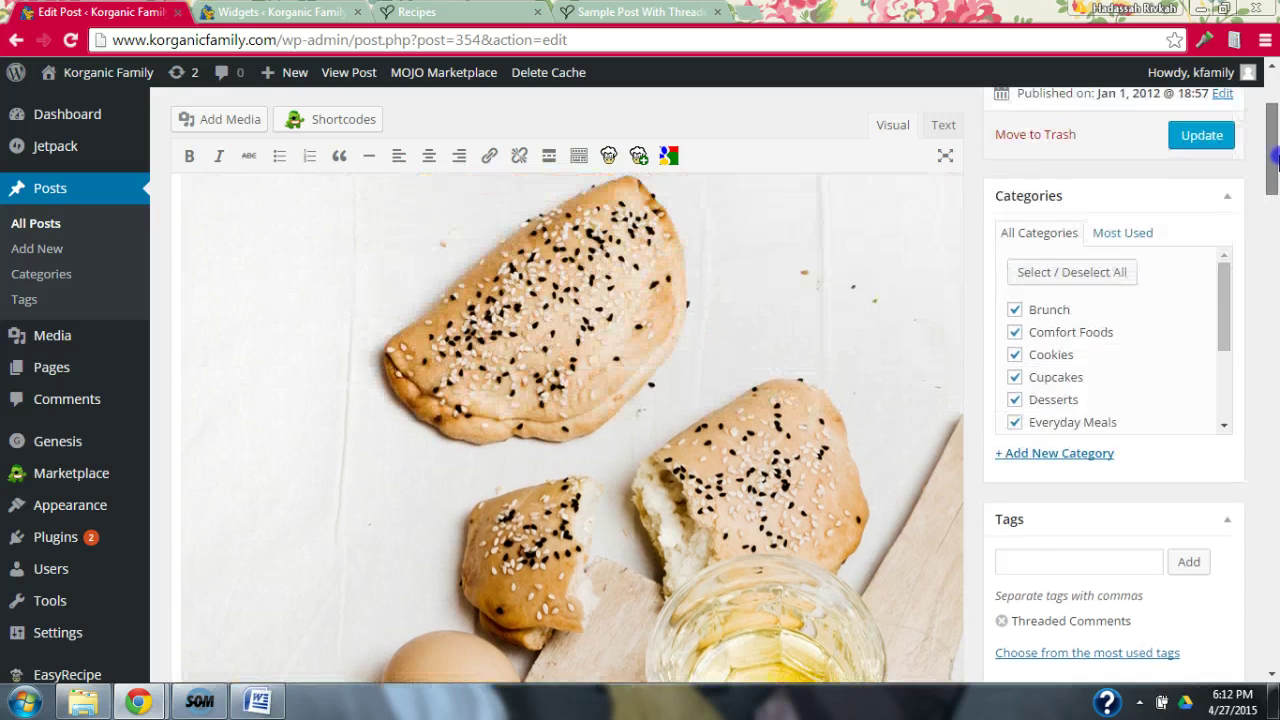
left_click(1226, 362)
left_click_drag(1222, 362, 1220, 440)
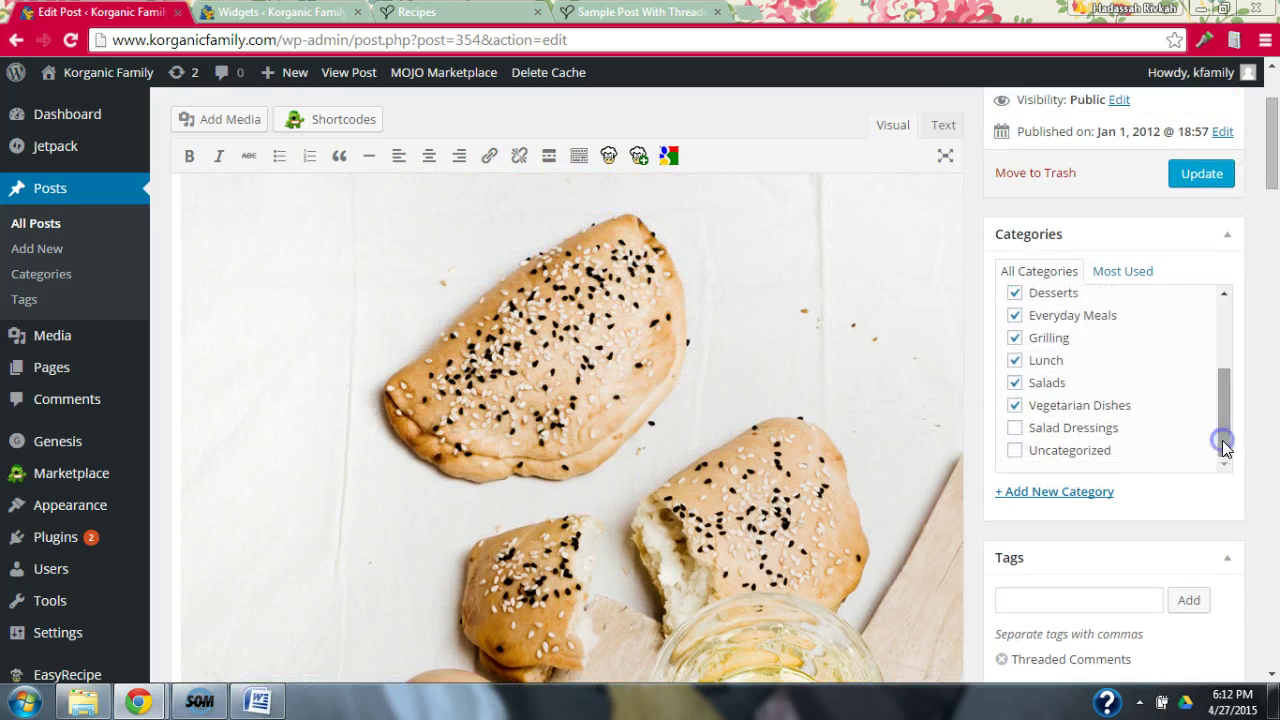
left_click(1016, 428)
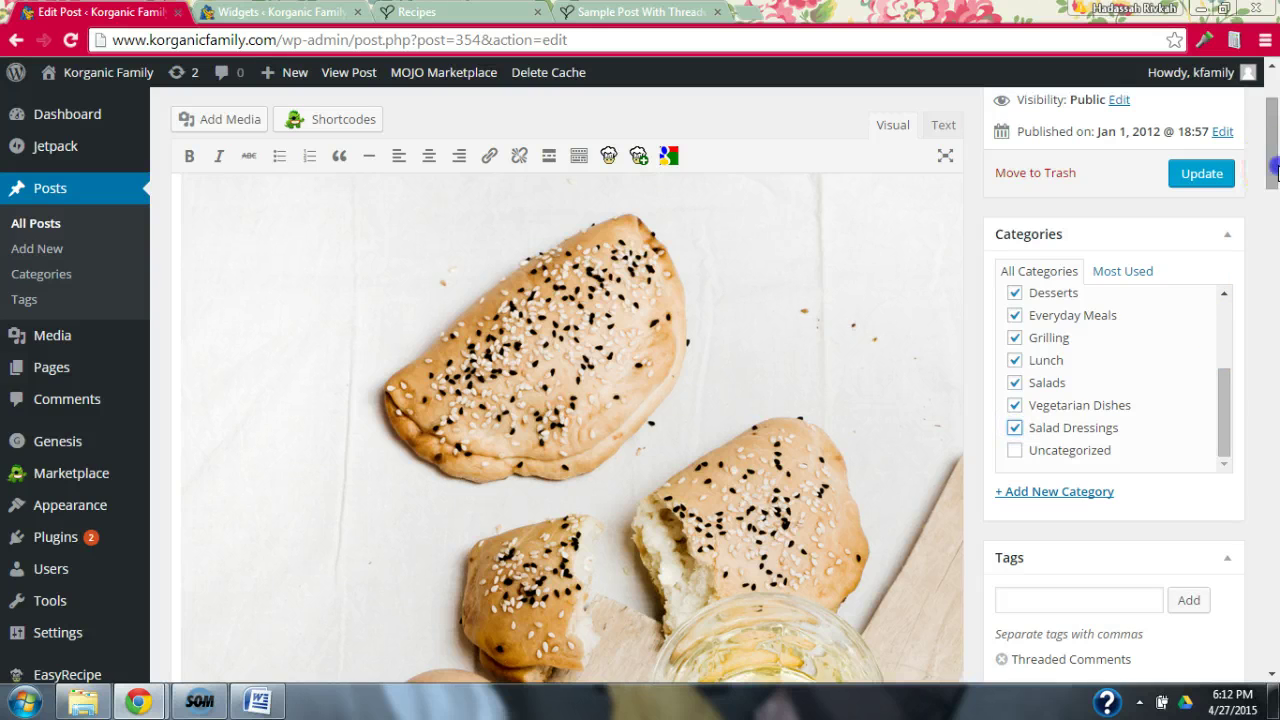
scroll(1270, 150, "down", 4)
scroll(1266, 125, "up", 4)
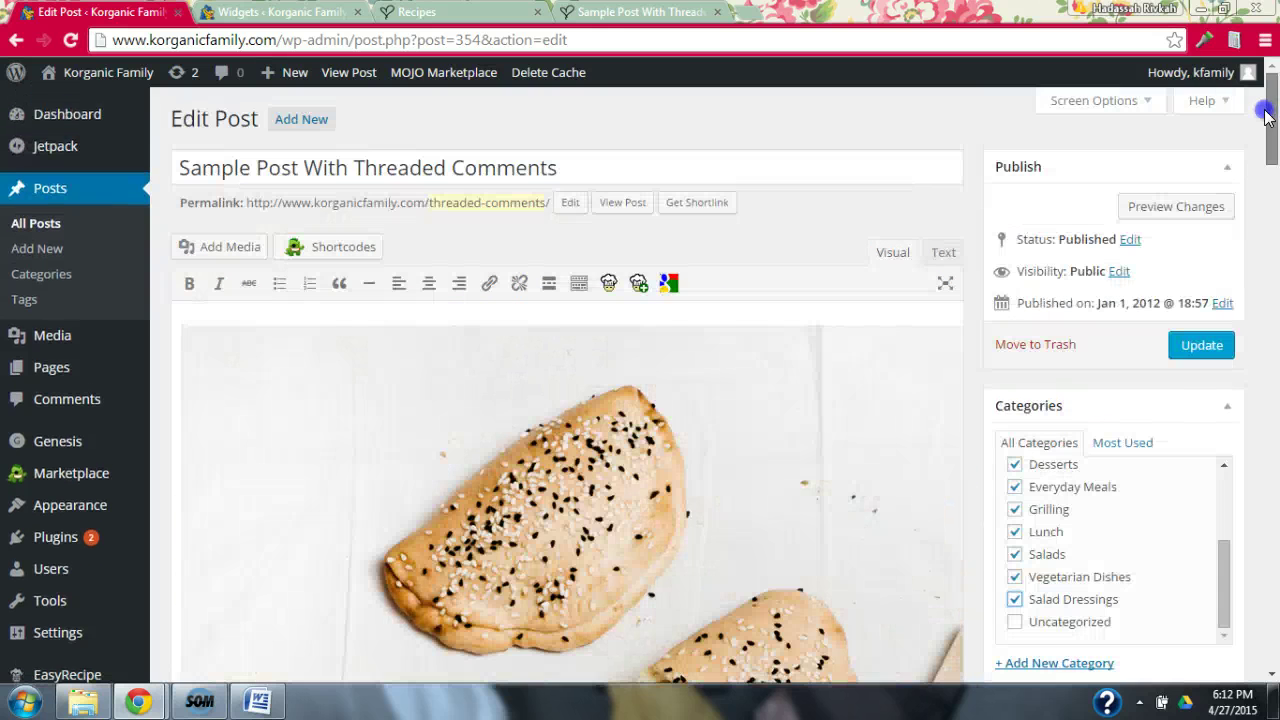
left_click(1193, 344)
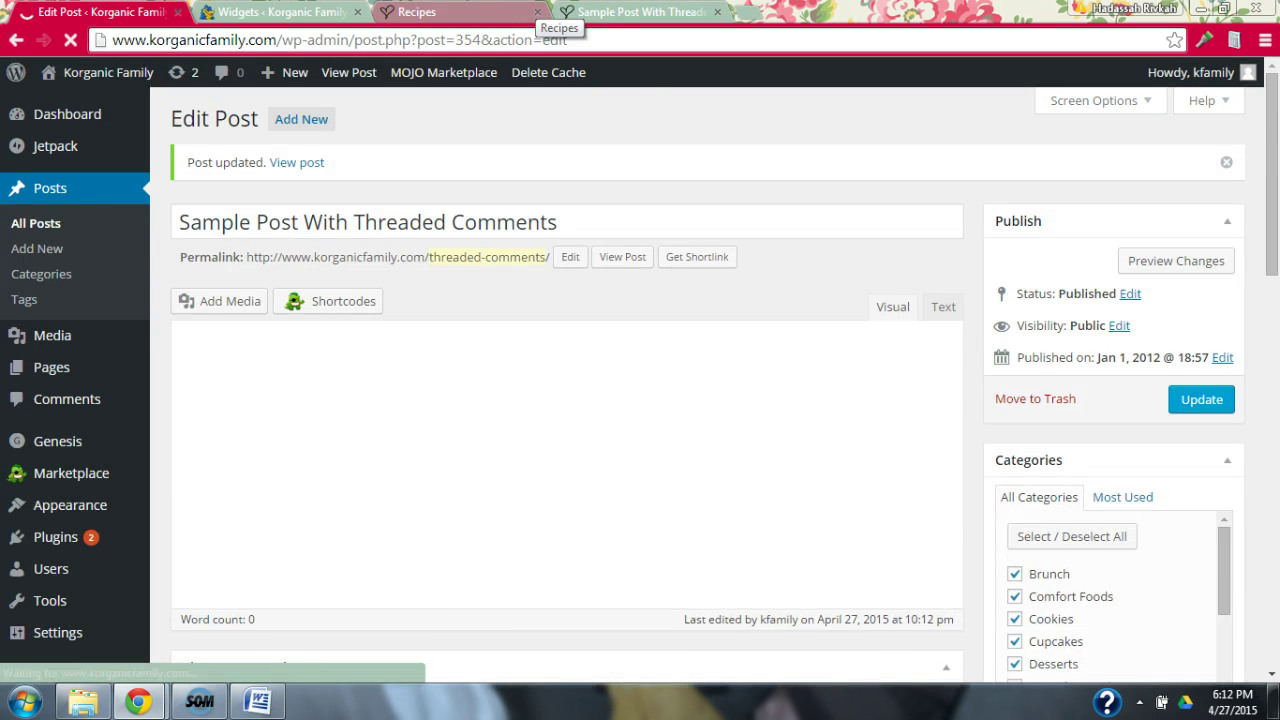
Reload the live Recipes page and check which posts appear in the Salads and Salad Dressings sections.
left_click(525, 12)
left_click(70, 40)
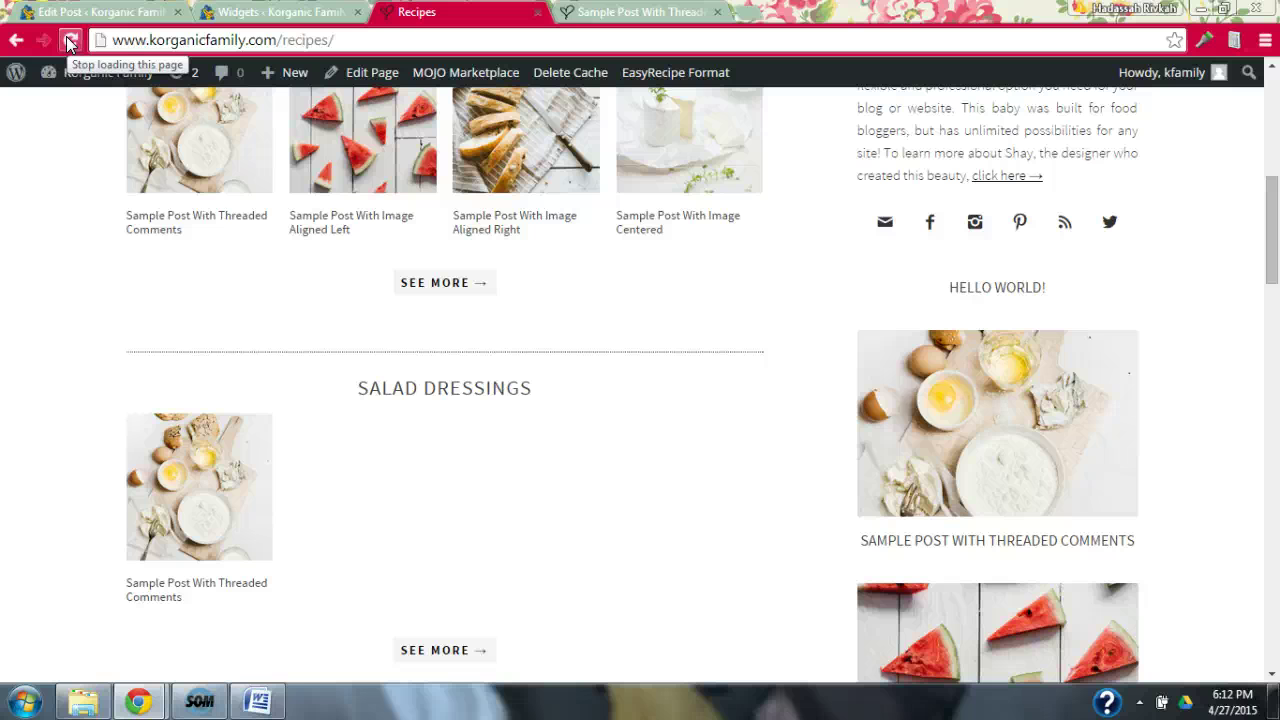
left_click_drag(1271, 251, 1274, 213)
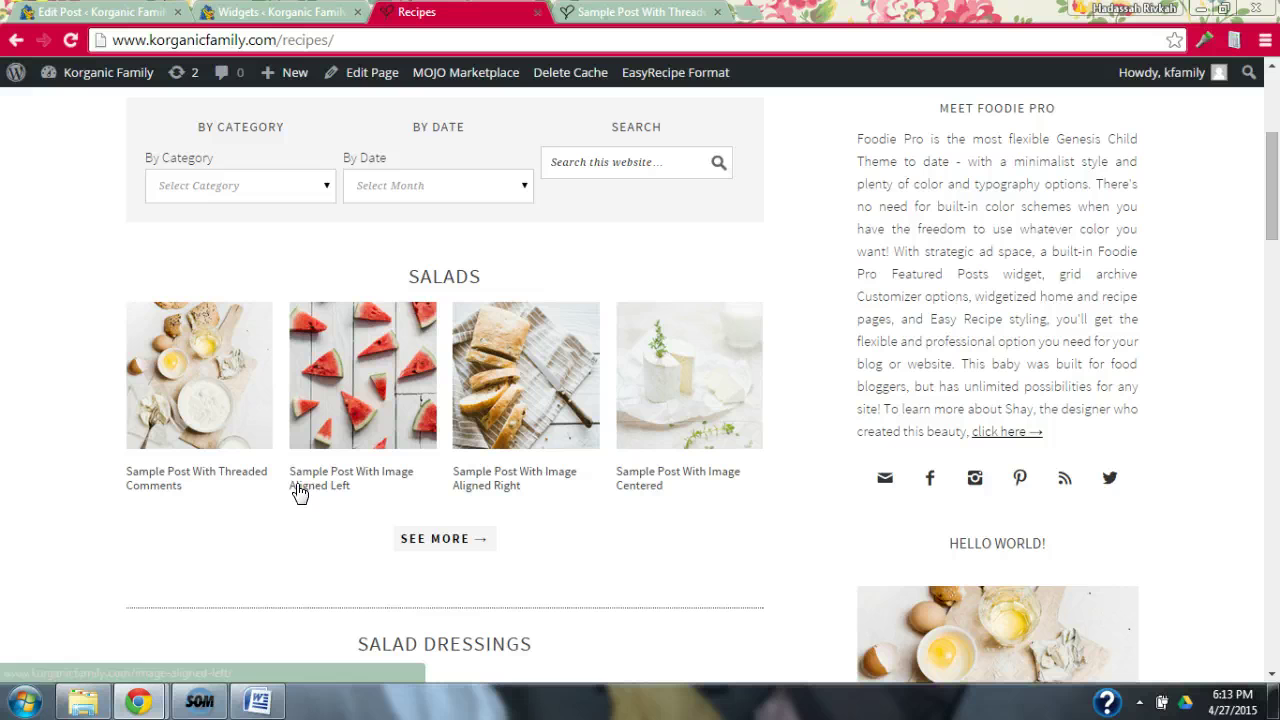
left_click(127, 550)
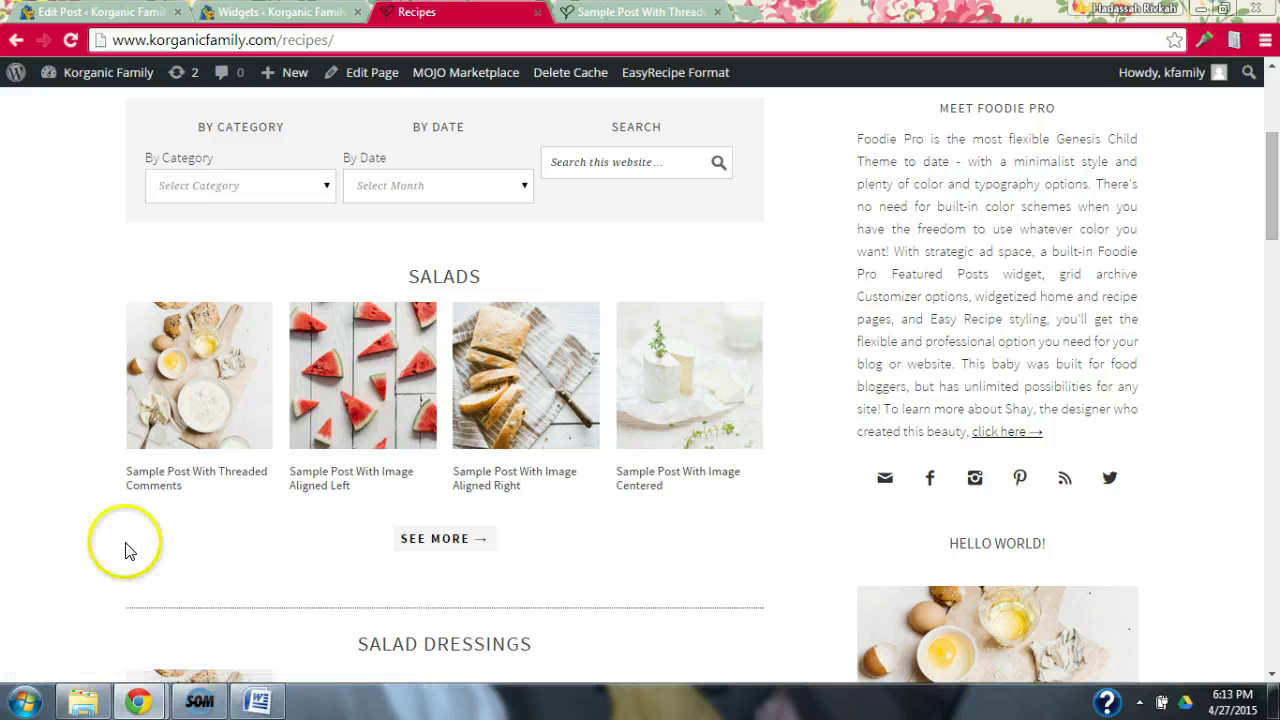